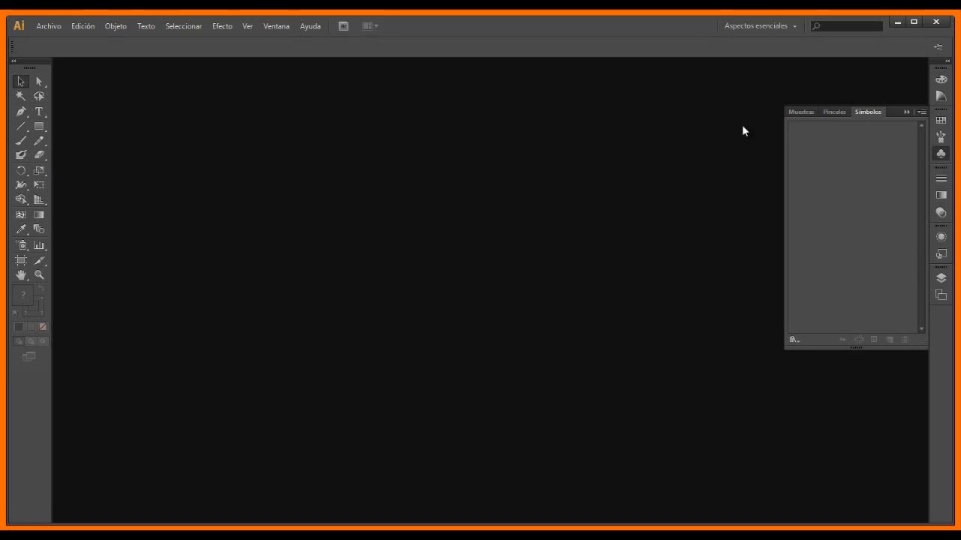
Collapse the open Símbolos panel and create a new A4 Imprimir document named "practica No. 11".
{"action": "left_click", "coordinate": [905, 111]}
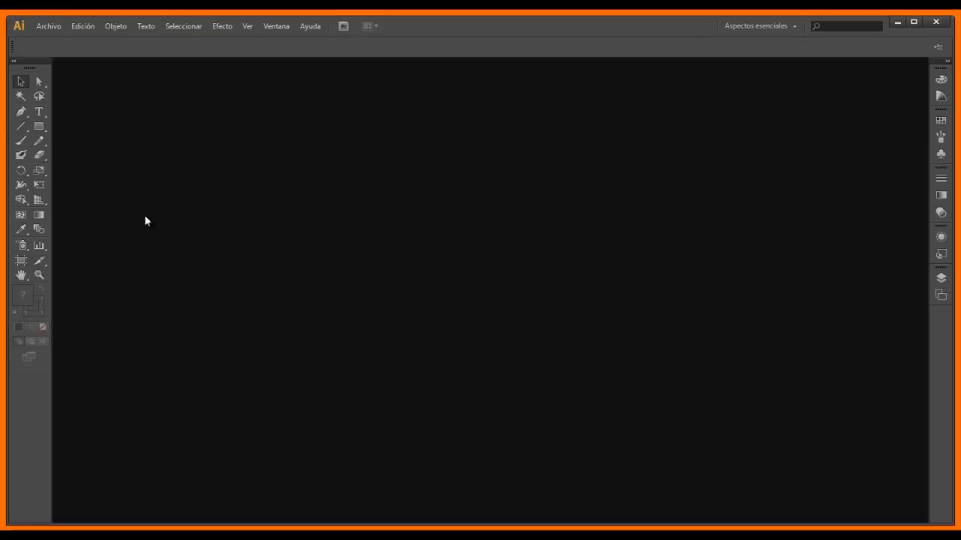
{"action": "left_click", "coordinate": [49, 25]}
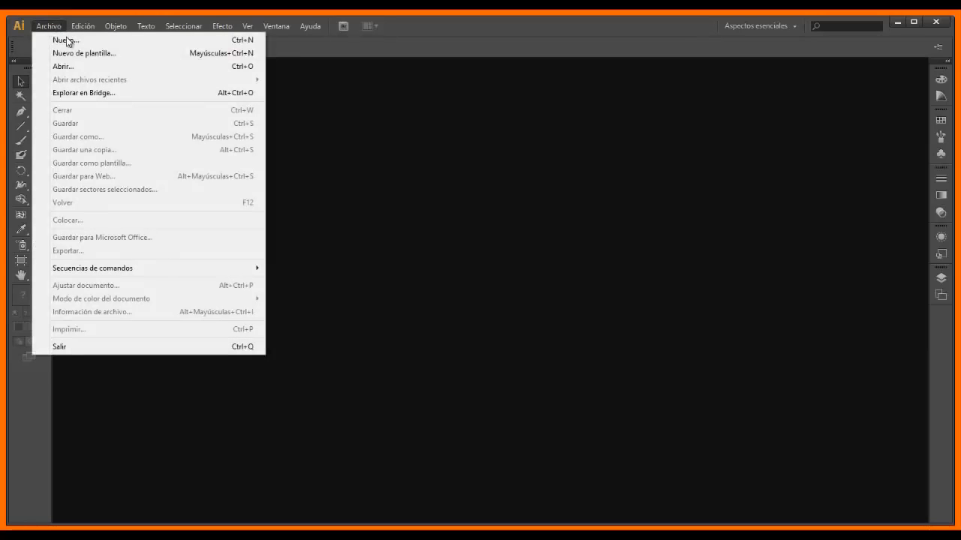
{"action": "left_click", "coordinate": [66, 42]}
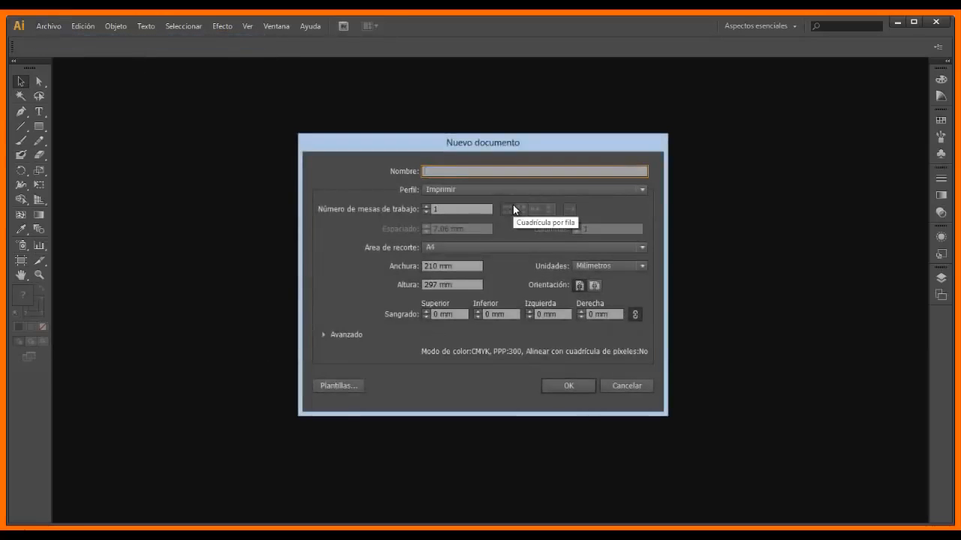
{"action": "type", "text": "practica"}
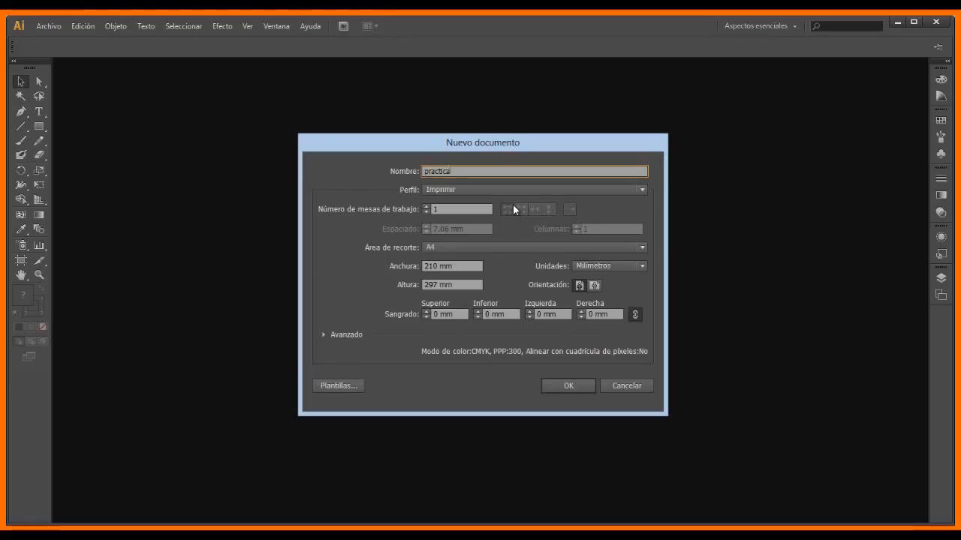
{"action": "type", "text": " No. 11"}
{"action": "key", "text": "Return"}
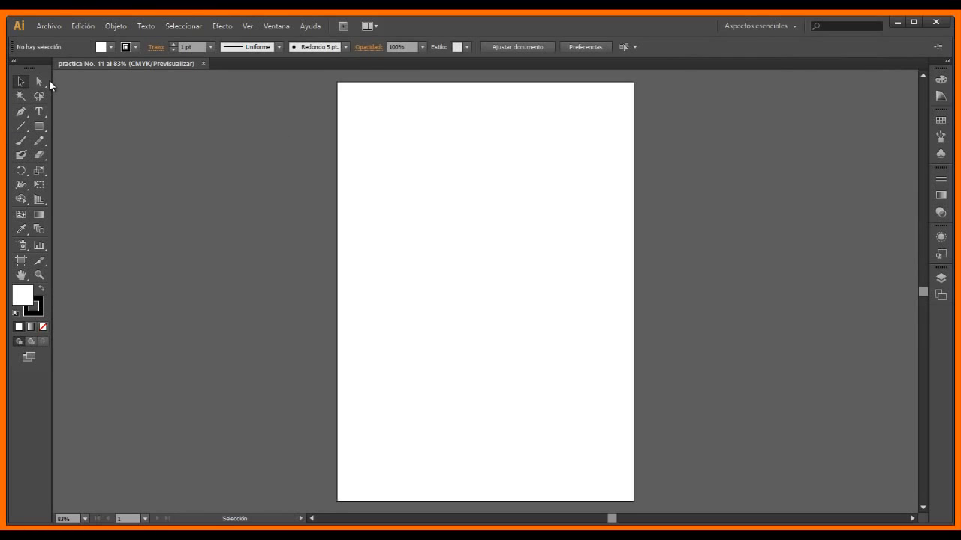
Paint two large curved strokes with the Paintbrush tool in the upper part of the artboard.
{"action": "left_click", "coordinate": [21, 140]}
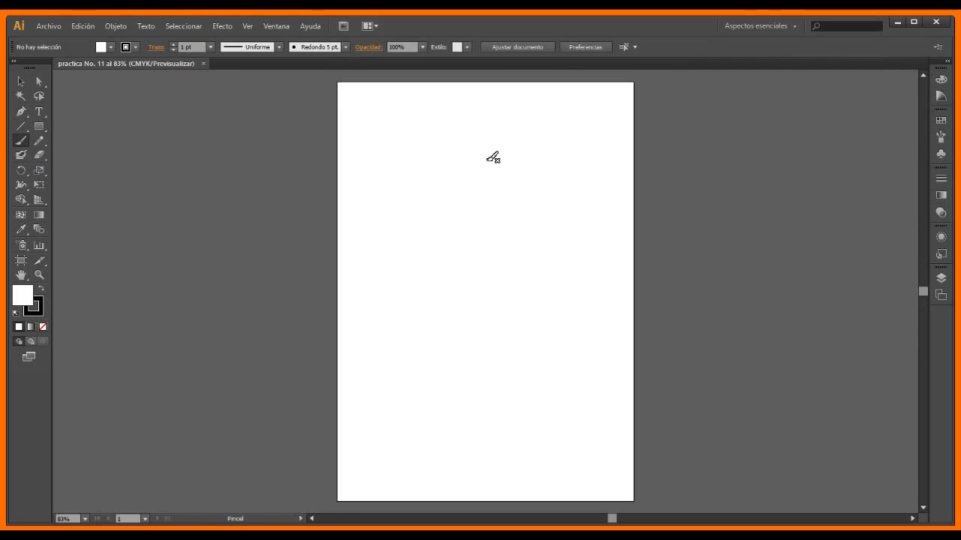
{"action": "mouse_move", "coordinate": [456, 160]}
{"action": "left_mouse_down"}
{"action": "mouse_move", "coordinate": [413, 140]}
{"action": "mouse_move", "coordinate": [501, 167]}
{"action": "mouse_move", "coordinate": [560, 170]}
{"action": "mouse_move", "coordinate": [567, 132]}
{"action": "mouse_move", "coordinate": [535, 123]}
{"action": "left_mouse_up"}
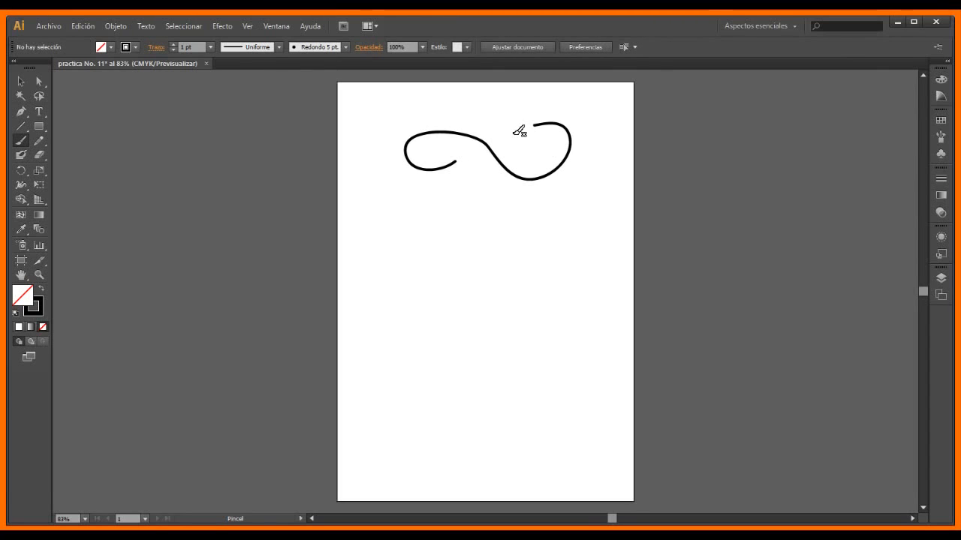
{"action": "scroll", "coordinate": [528, 124], "scroll_direction": "up", "scroll_amount": 4}
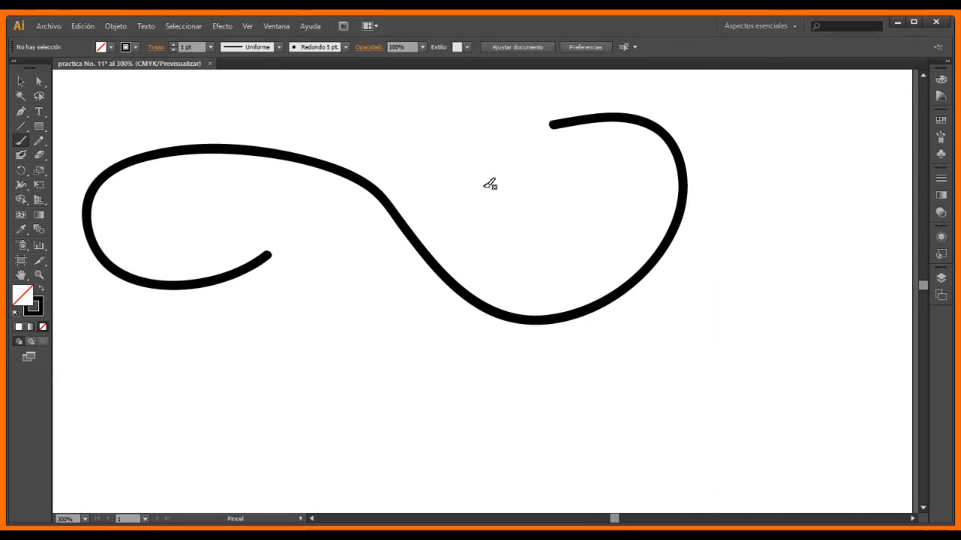
{"action": "mouse_move", "coordinate": [528, 180]}
{"action": "left_mouse_down"}
{"action": "mouse_move", "coordinate": [569, 172]}
{"action": "mouse_move", "coordinate": [599, 224]}
{"action": "mouse_move", "coordinate": [553, 256]}
{"action": "mouse_move", "coordinate": [530, 248]}
{"action": "mouse_move", "coordinate": [406, 112]}
{"action": "mouse_move", "coordinate": [323, 97]}
{"action": "left_mouse_up"}
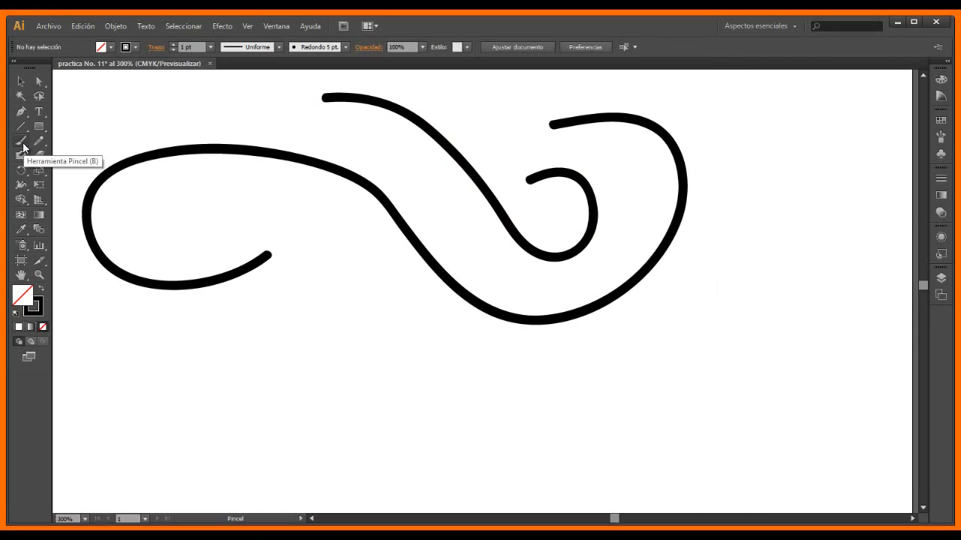
Review the Paintbrush tool's tolerance and stroke options without changing them.
{"action": "double_click", "coordinate": [23, 144]}
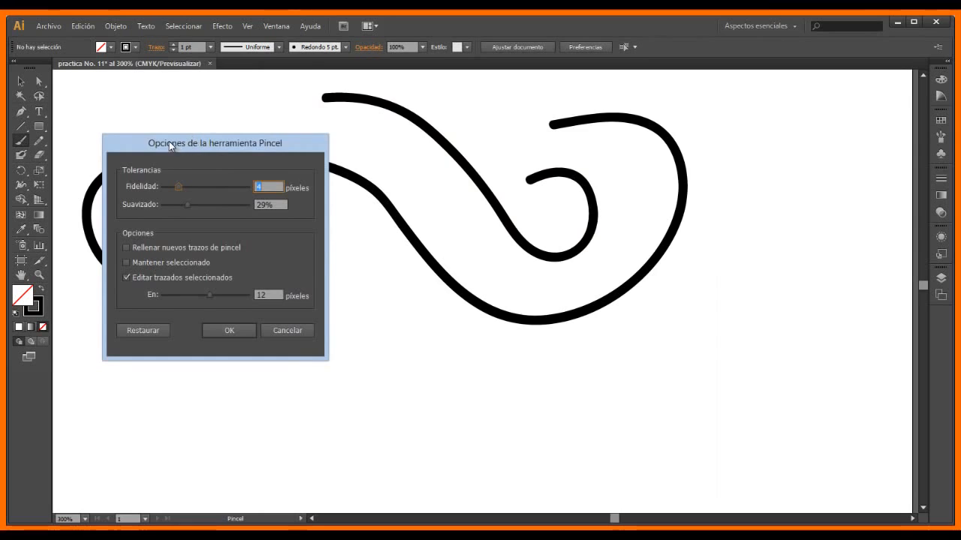
{"action": "mouse_move", "coordinate": [193, 140]}
{"action": "left_mouse_down"}
{"action": "mouse_move", "coordinate": [493, 216]}
{"action": "mouse_move", "coordinate": [577, 155]}
{"action": "left_mouse_up"}
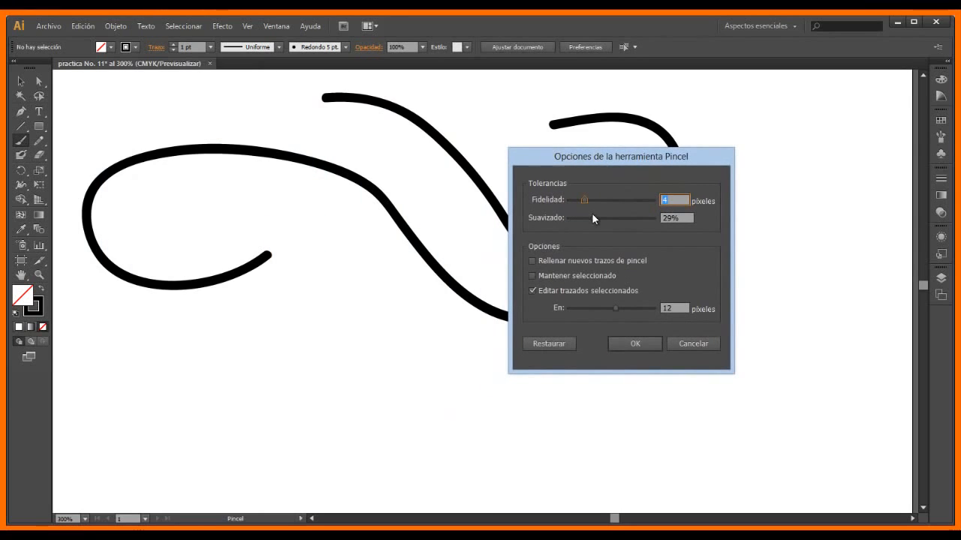
{"action": "mouse_move", "coordinate": [707, 160]}
{"action": "left_mouse_down"}
{"action": "mouse_move", "coordinate": [746, 110]}
{"action": "mouse_move", "coordinate": [728, 117]}
{"action": "left_mouse_up"}
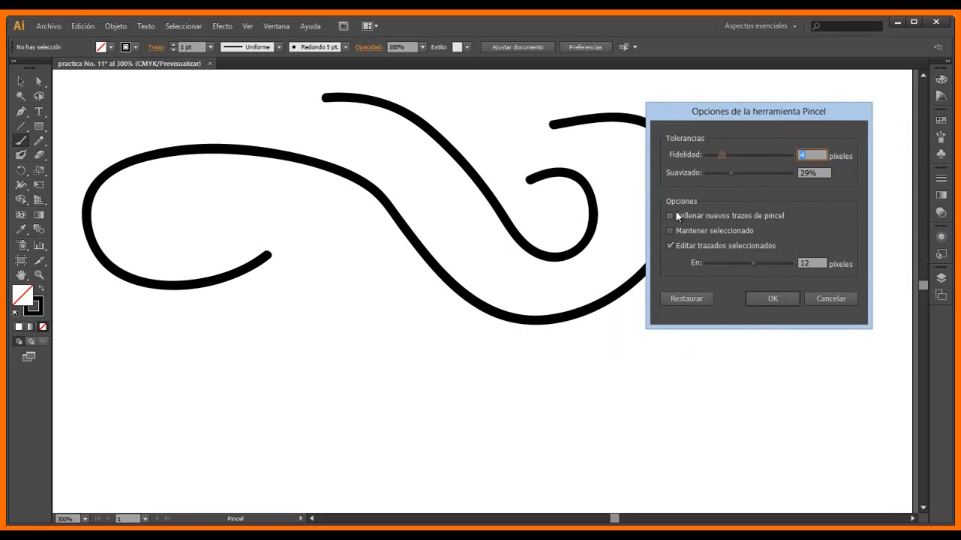
{"action": "left_click", "coordinate": [830, 301]}
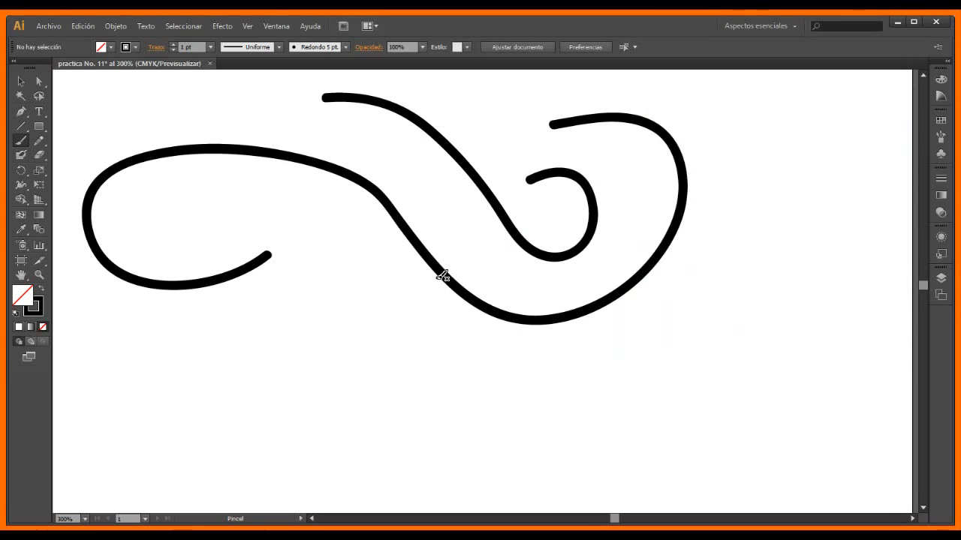
Paint two smaller S-shaped brush strokes, one below the long curve and one at the artboard's upper right.
{"action": "left_click", "coordinate": [364, 367]}
{"action": "mouse_move", "coordinate": [349, 350]}
{"action": "left_mouse_down"}
{"action": "mouse_move", "coordinate": [356, 313]}
{"action": "mouse_move", "coordinate": [370, 311]}
{"action": "mouse_move", "coordinate": [417, 321]}
{"action": "mouse_move", "coordinate": [449, 351]}
{"action": "mouse_move", "coordinate": [509, 346]}
{"action": "left_mouse_up"}
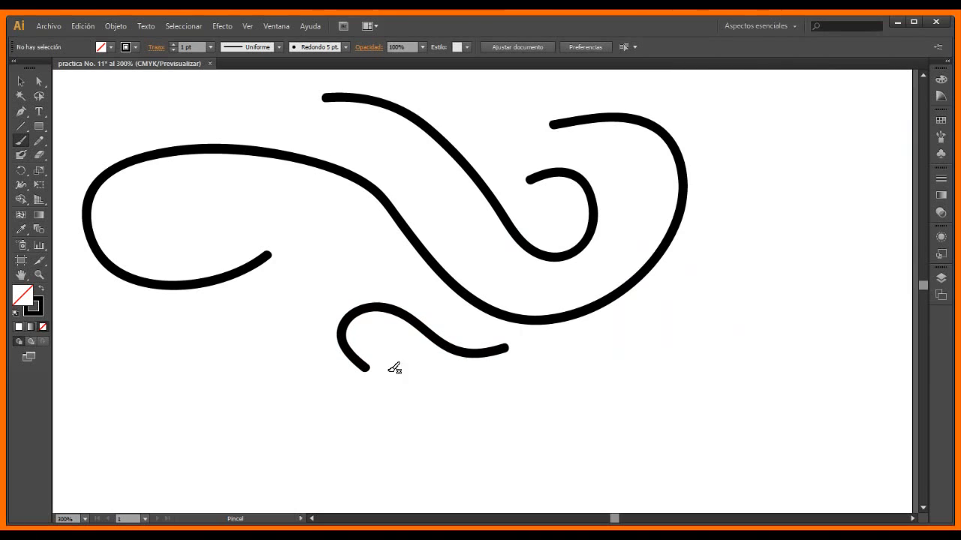
{"action": "mouse_move", "coordinate": [754, 133]}
{"action": "left_mouse_down"}
{"action": "mouse_move", "coordinate": [776, 122]}
{"action": "mouse_move", "coordinate": [827, 161]}
{"action": "mouse_move", "coordinate": [842, 136]}
{"action": "left_mouse_up"}
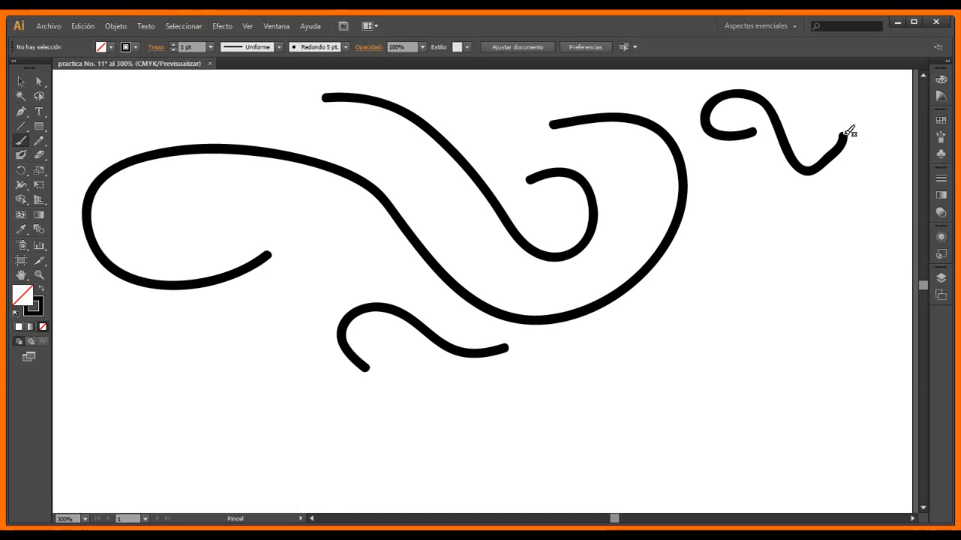
Enable Rellenar nuevos trazos de pincel for the Paintbrush and paint a hook-shaped stroke below the long curve.
{"action": "double_click", "coordinate": [21, 143]}
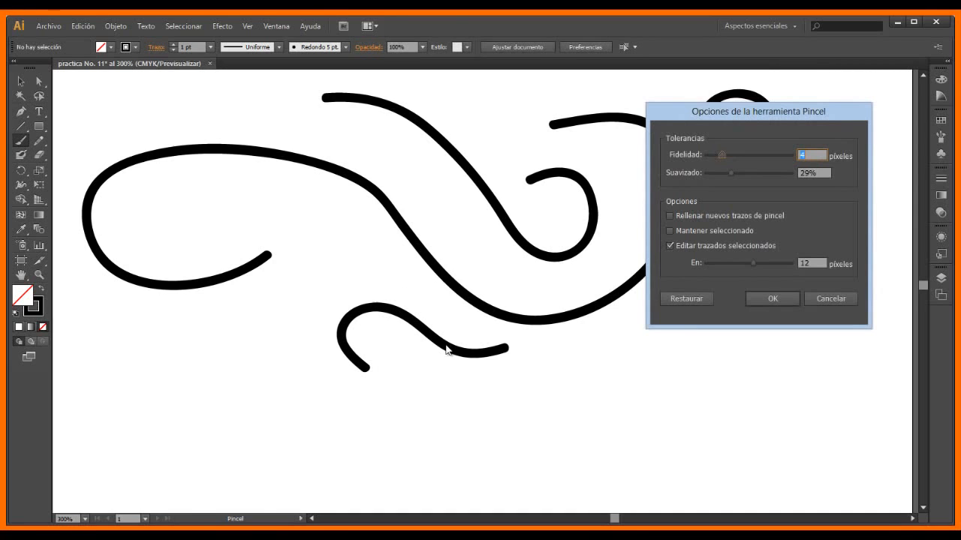
{"action": "left_click", "coordinate": [670, 216]}
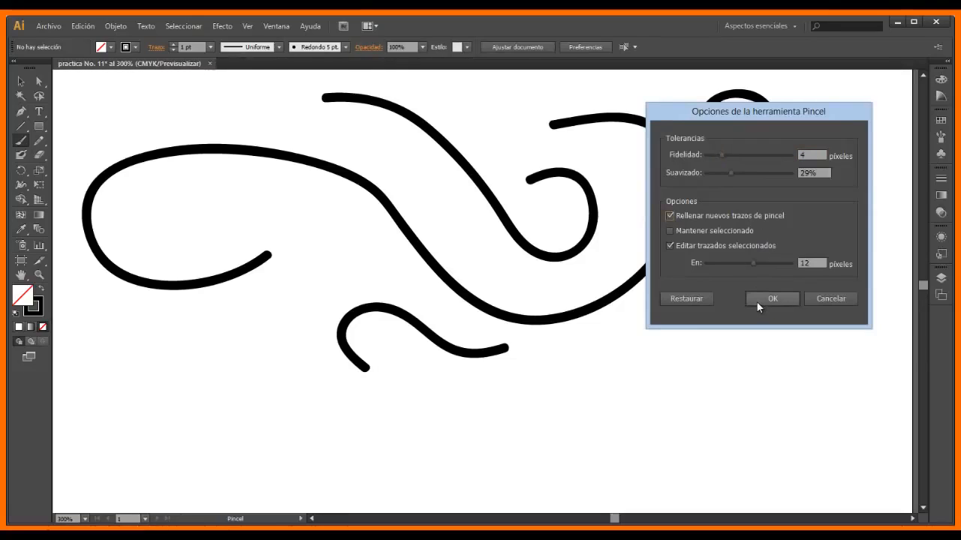
{"action": "left_click", "coordinate": [757, 302]}
{"action": "mouse_move", "coordinate": [629, 365]}
{"action": "left_mouse_down"}
{"action": "mouse_move", "coordinate": [597, 359]}
{"action": "mouse_move", "coordinate": [627, 300]}
{"action": "mouse_move", "coordinate": [698, 335]}
{"action": "left_mouse_up"}
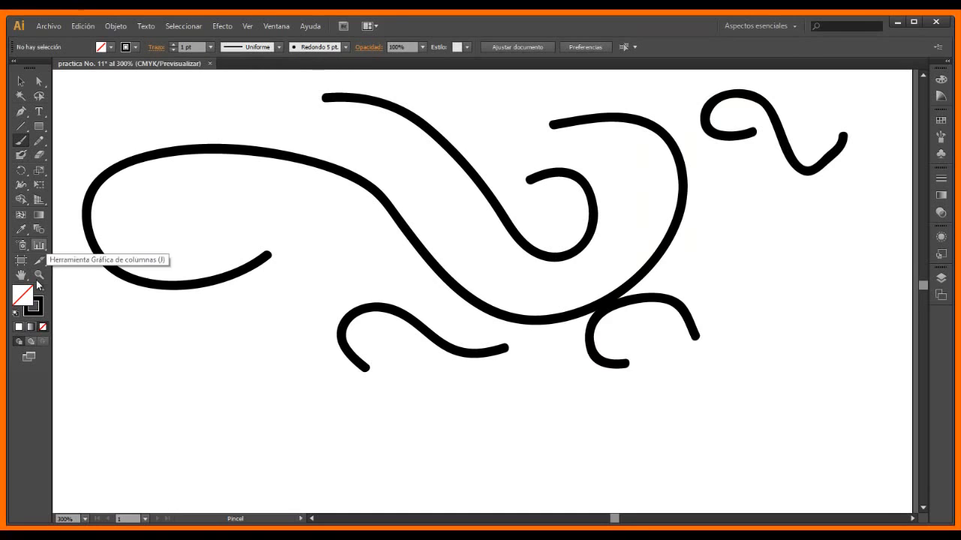
Set the fill colour to red and paint an arch-shaped filled brush stroke to the right of the long curve.
{"action": "left_click", "coordinate": [110, 48]}
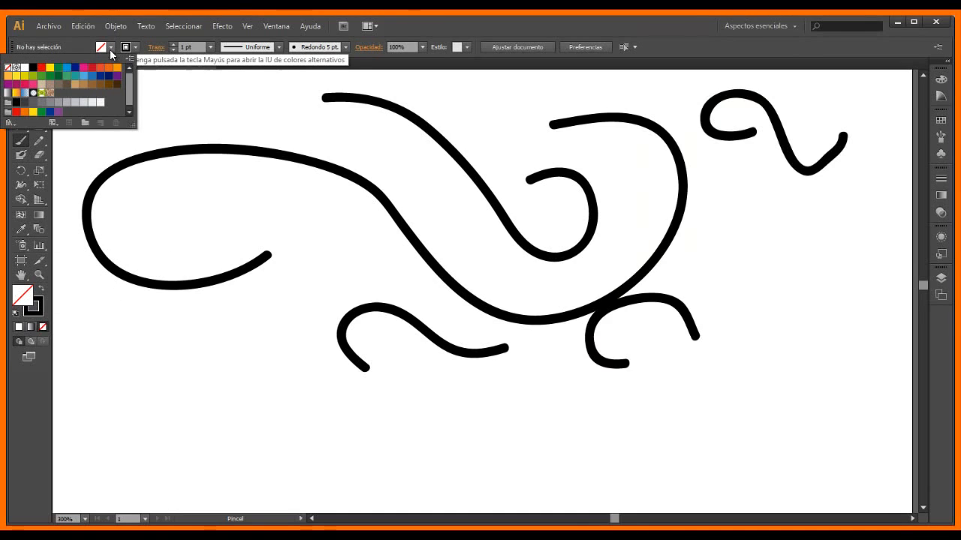
{"action": "left_click", "coordinate": [46, 70]}
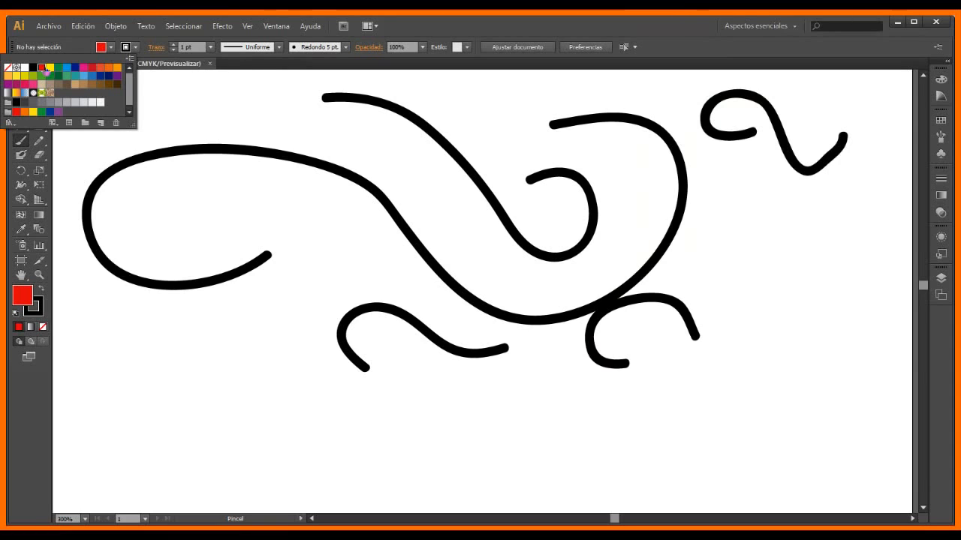
{"action": "left_click", "coordinate": [773, 313]}
{"action": "mouse_move", "coordinate": [765, 320]}
{"action": "left_mouse_down"}
{"action": "mouse_move", "coordinate": [727, 276]}
{"action": "mouse_move", "coordinate": [734, 230]}
{"action": "mouse_move", "coordinate": [773, 213]}
{"action": "mouse_move", "coordinate": [818, 272]}
{"action": "left_mouse_up"}
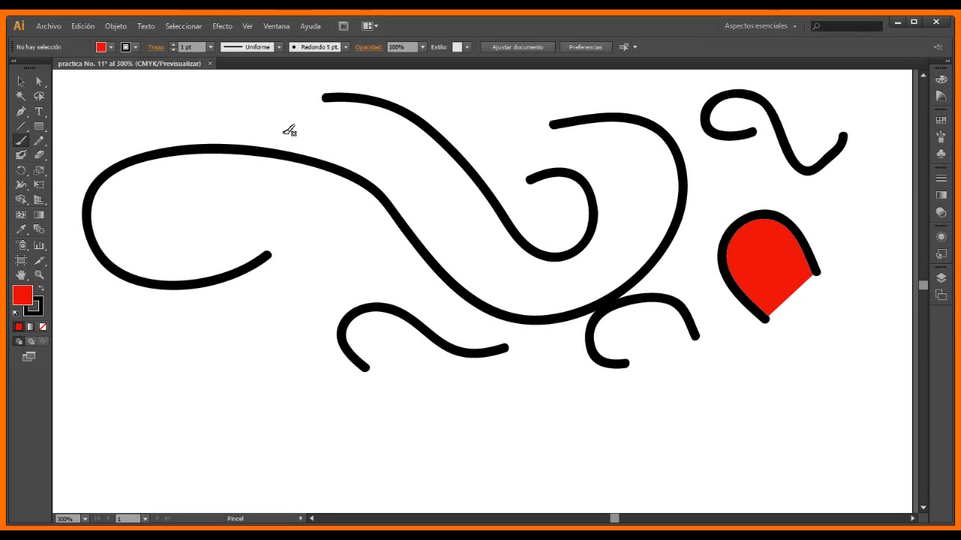
Disable Rellenar nuevos trazos de pincel, then paint and select an open curve about 18 by 17 mm below the long stroke's left loop.
{"action": "double_click", "coordinate": [22, 141]}
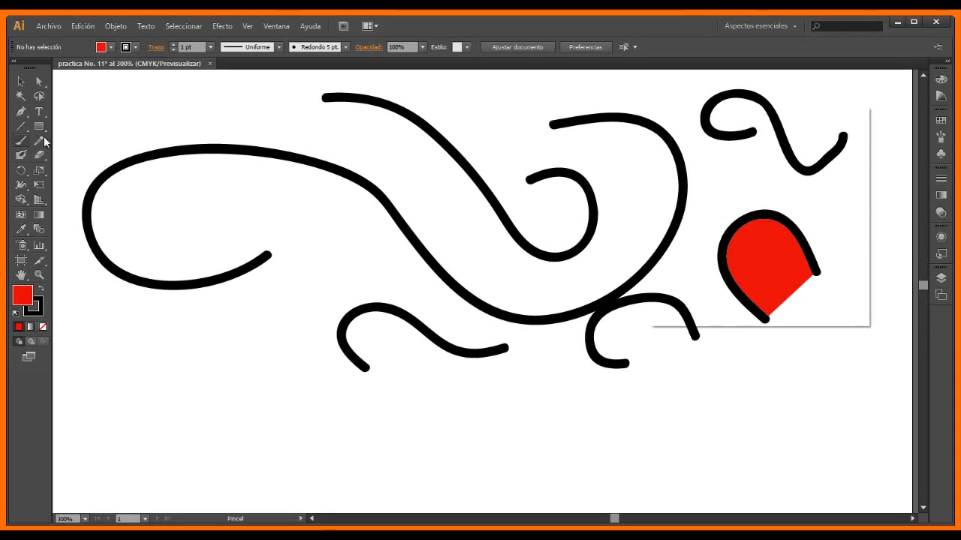
{"action": "left_click", "coordinate": [670, 214]}
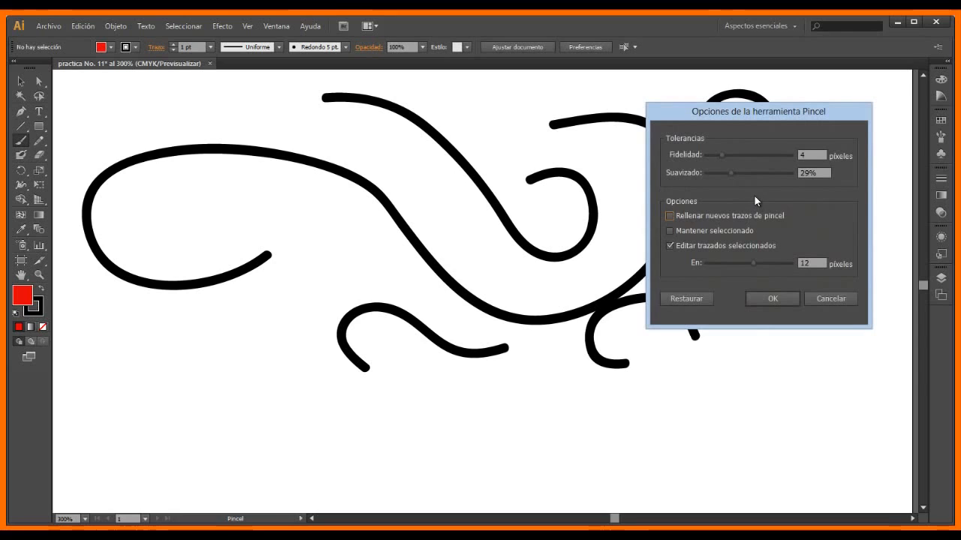
{"action": "left_click", "coordinate": [773, 299]}
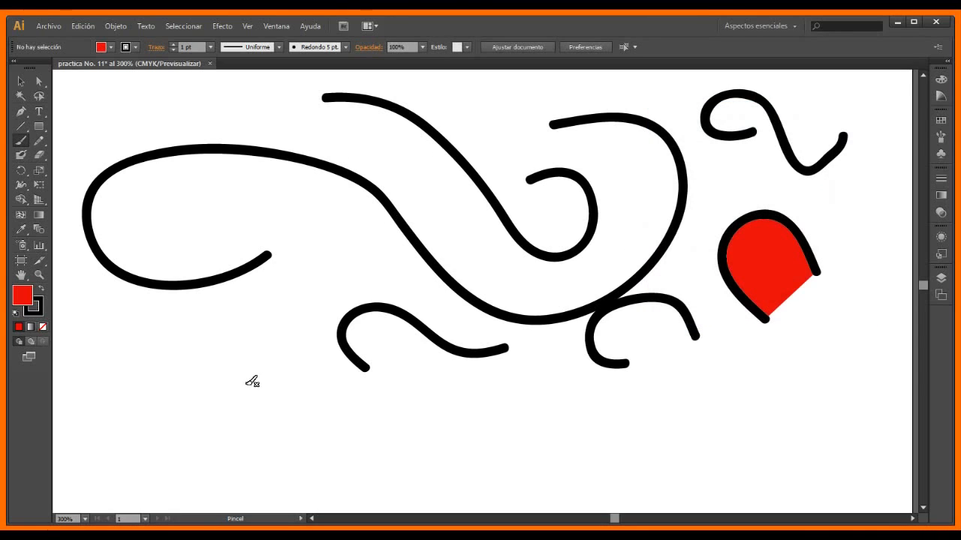
{"action": "mouse_move", "coordinate": [249, 386]}
{"action": "left_mouse_down"}
{"action": "mouse_move", "coordinate": [221, 362]}
{"action": "mouse_move", "coordinate": [202, 322]}
{"action": "mouse_move", "coordinate": [233, 298]}
{"action": "mouse_move", "coordinate": [277, 308]}
{"action": "mouse_move", "coordinate": [297, 327]}
{"action": "left_mouse_up"}
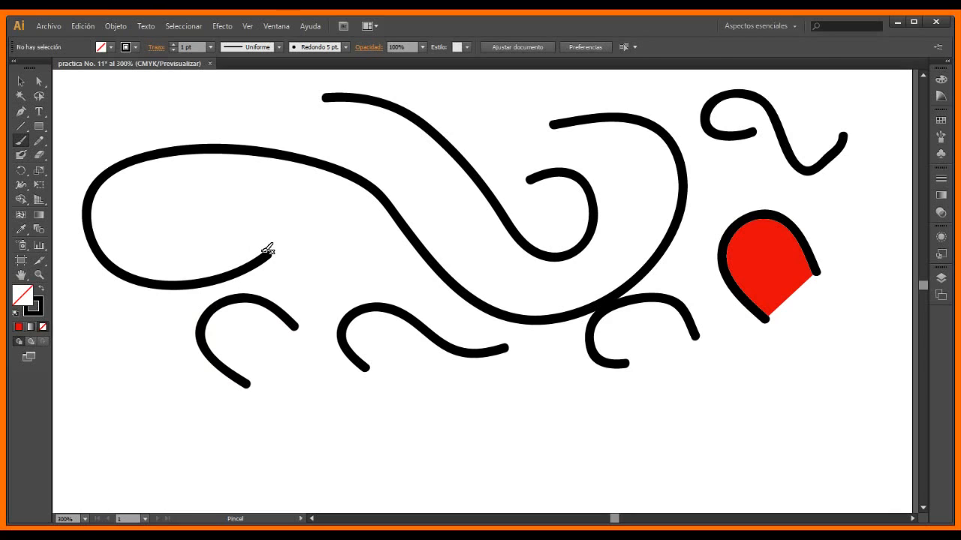
{"action": "key", "text": "v"}
{"action": "left_click", "coordinate": [224, 308]}
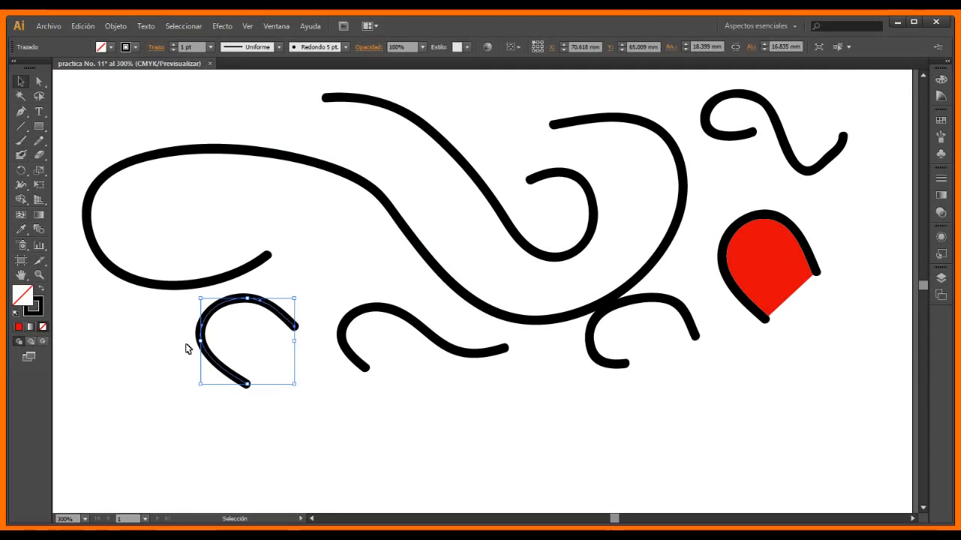
Paint a short hook with the Blob Brush and draw a rectangle about 21 by 9 mm inside the long stroke's left loop.
{"action": "left_click", "coordinate": [21, 155]}
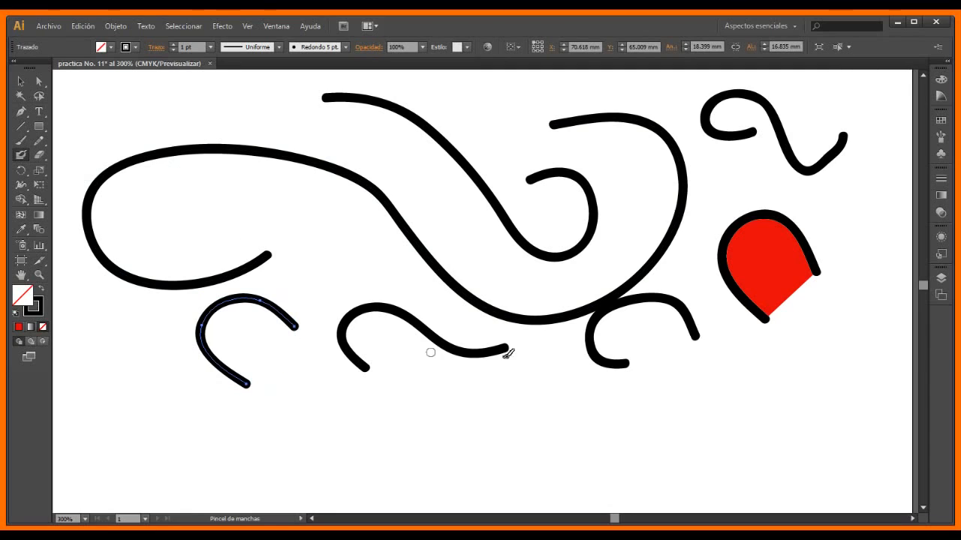
{"action": "mouse_move", "coordinate": [546, 409]}
{"action": "left_mouse_down"}
{"action": "mouse_move", "coordinate": [522, 373]}
{"action": "mouse_move", "coordinate": [556, 377]}
{"action": "mouse_move", "coordinate": [595, 402]}
{"action": "left_mouse_up"}
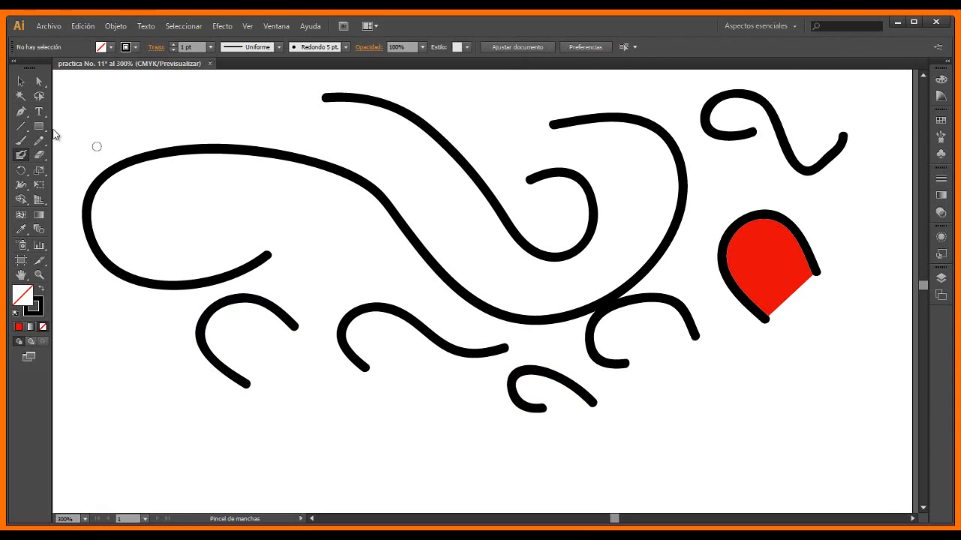
{"action": "left_click", "coordinate": [39, 127]}
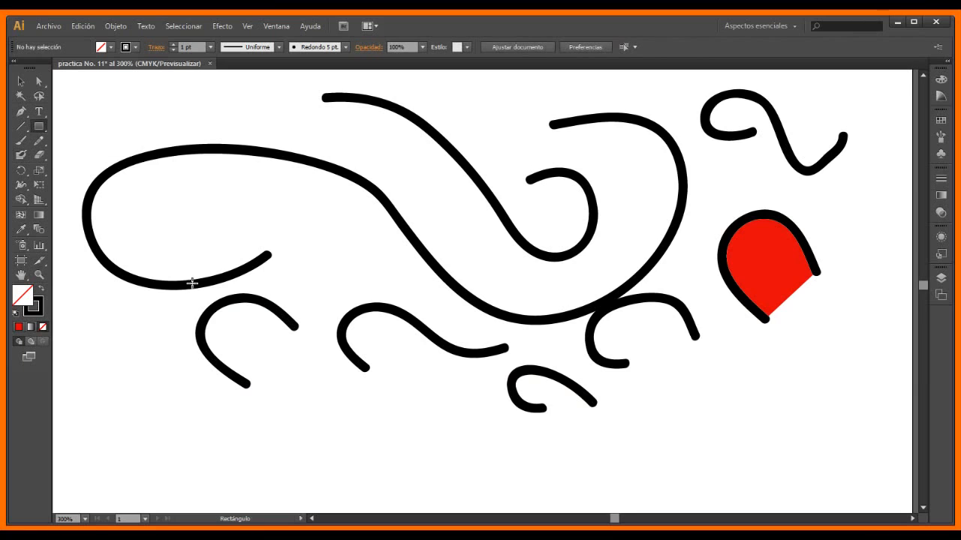
{"action": "left_click_drag", "start_coordinate": [161, 185], "coordinate": [265, 231]}
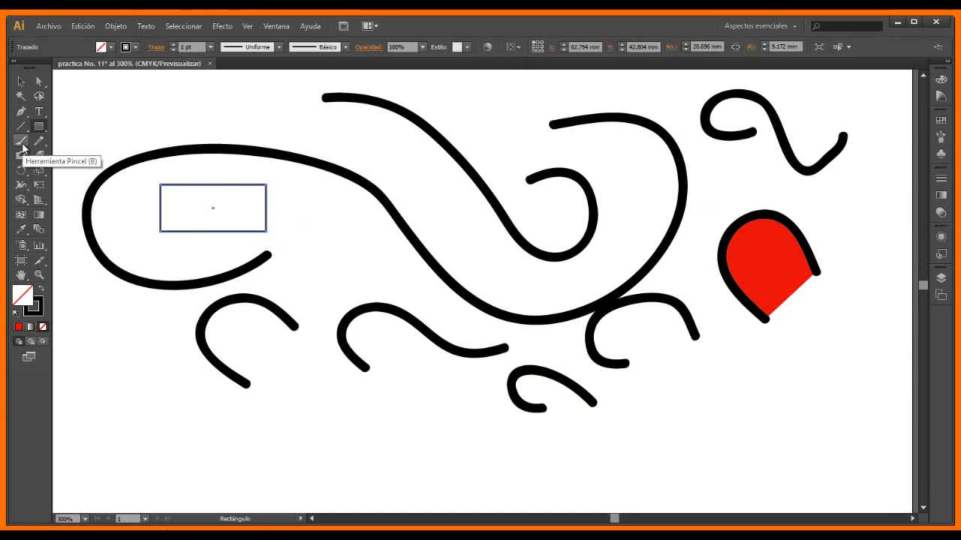
Enable Mantener seleccionado for the Paintbrush and paint two arcs, one at the lower right and one below the rectangle.
{"action": "left_click", "coordinate": [21, 146]}
{"action": "double_click", "coordinate": [22, 144]}
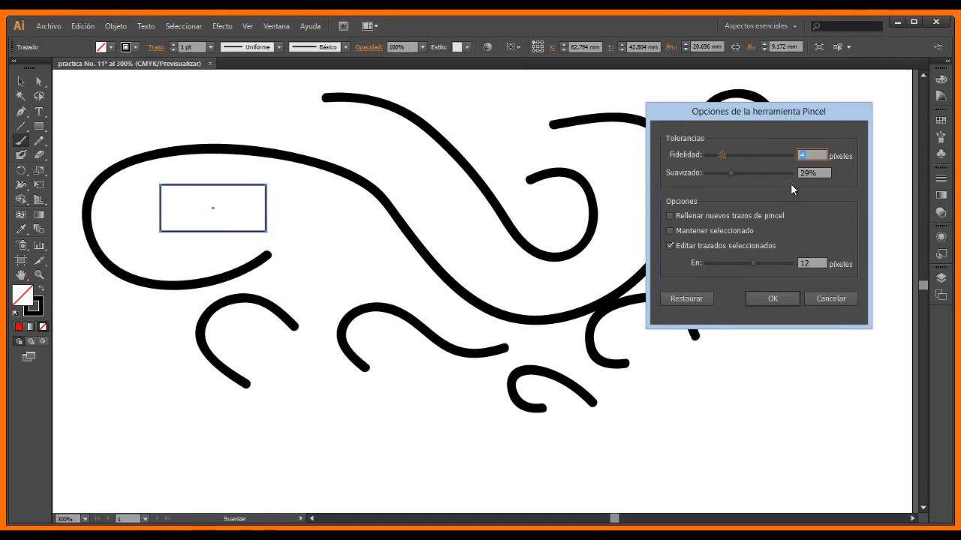
{"action": "left_click", "coordinate": [669, 231]}
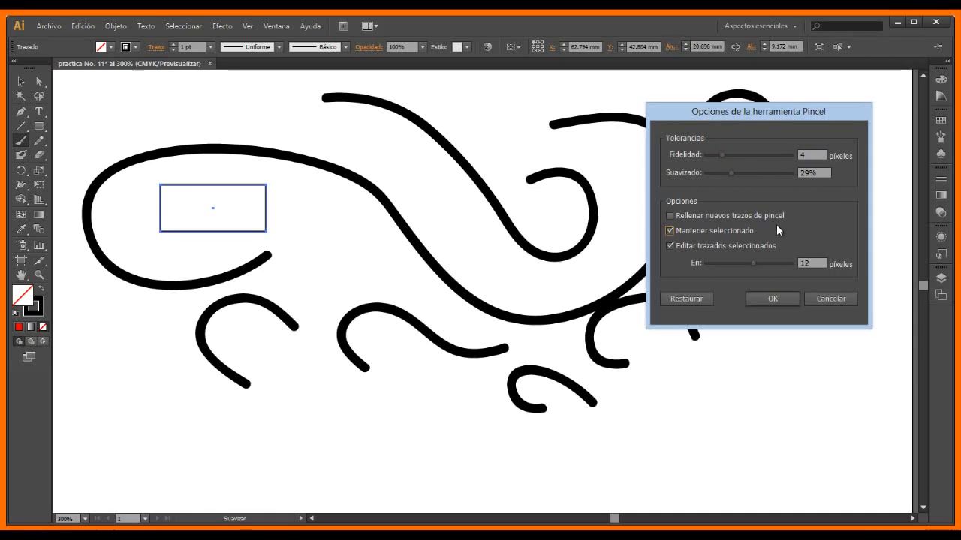
{"action": "left_click", "coordinate": [780, 297]}
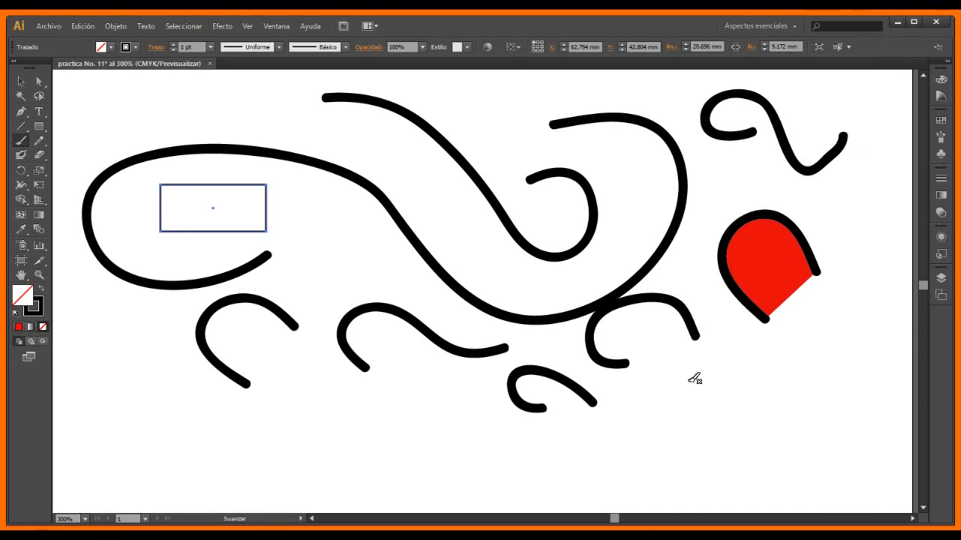
{"action": "mouse_move", "coordinate": [730, 439]}
{"action": "left_mouse_down"}
{"action": "mouse_move", "coordinate": [674, 390]}
{"action": "mouse_move", "coordinate": [675, 372]}
{"action": "mouse_move", "coordinate": [695, 364]}
{"action": "mouse_move", "coordinate": [749, 407]}
{"action": "left_mouse_up"}
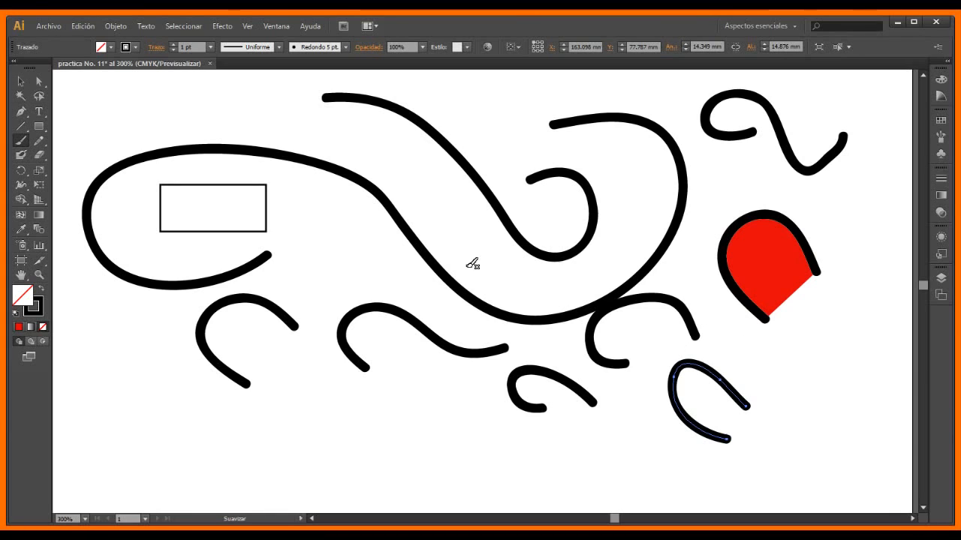
{"action": "mouse_move", "coordinate": [315, 294]}
{"action": "left_mouse_down"}
{"action": "mouse_move", "coordinate": [330, 266]}
{"action": "mouse_move", "coordinate": [366, 274]}
{"action": "left_mouse_up"}
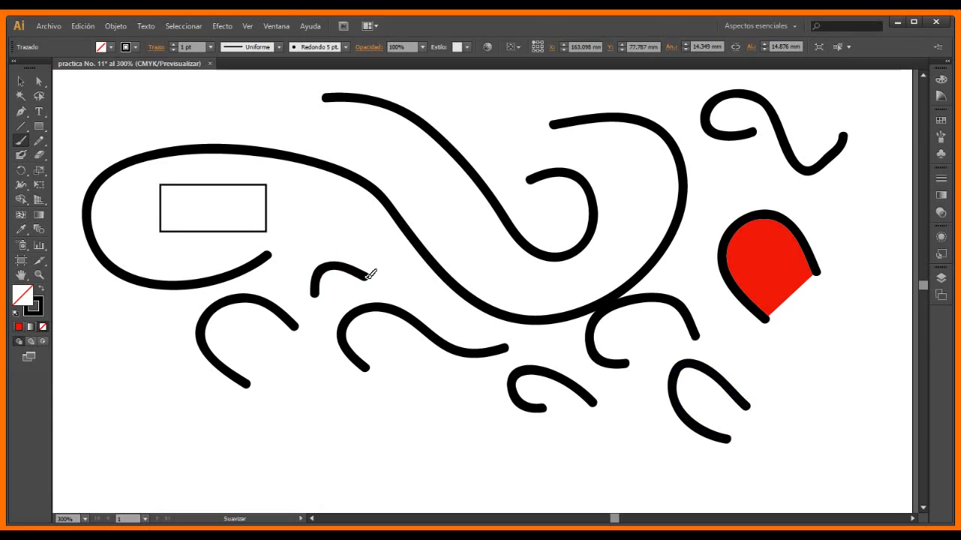
Paint an arc about 15 by 12 mm at the lower left, then restore the Paintbrush options to their defaults.
{"action": "mouse_move", "coordinate": [308, 366]}
{"action": "left_mouse_down"}
{"action": "mouse_move", "coordinate": [319, 417]}
{"action": "mouse_move", "coordinate": [376, 424]}
{"action": "left_mouse_up"}
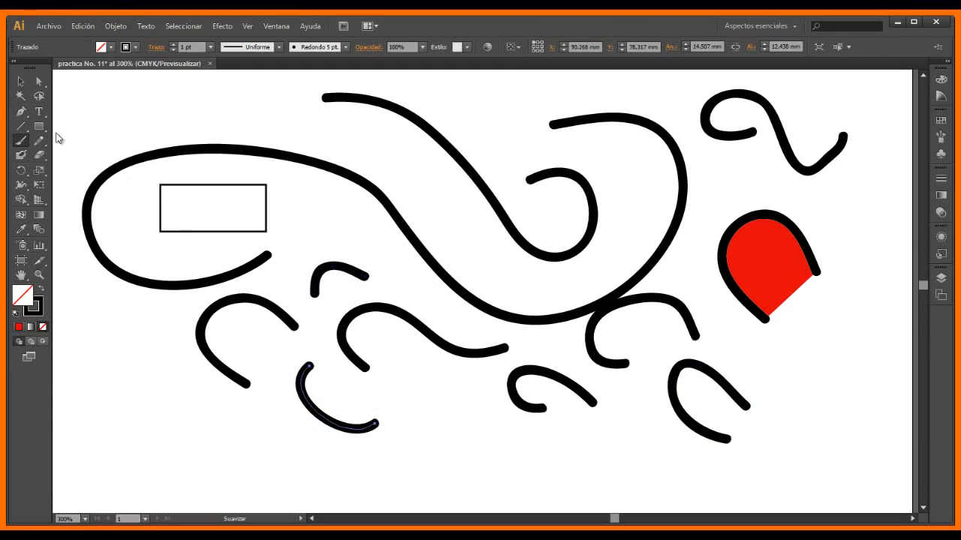
{"action": "double_click", "coordinate": [20, 142]}
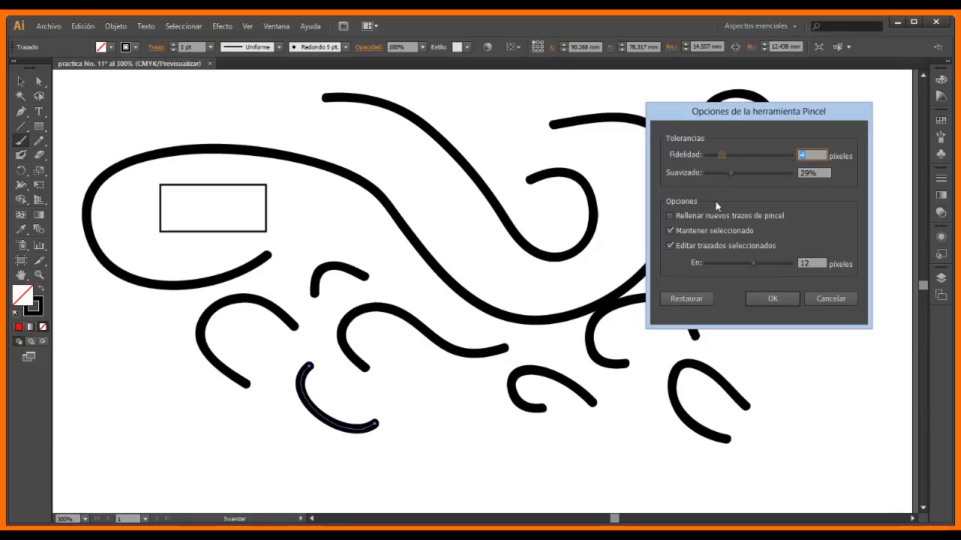
{"action": "left_click", "coordinate": [694, 300]}
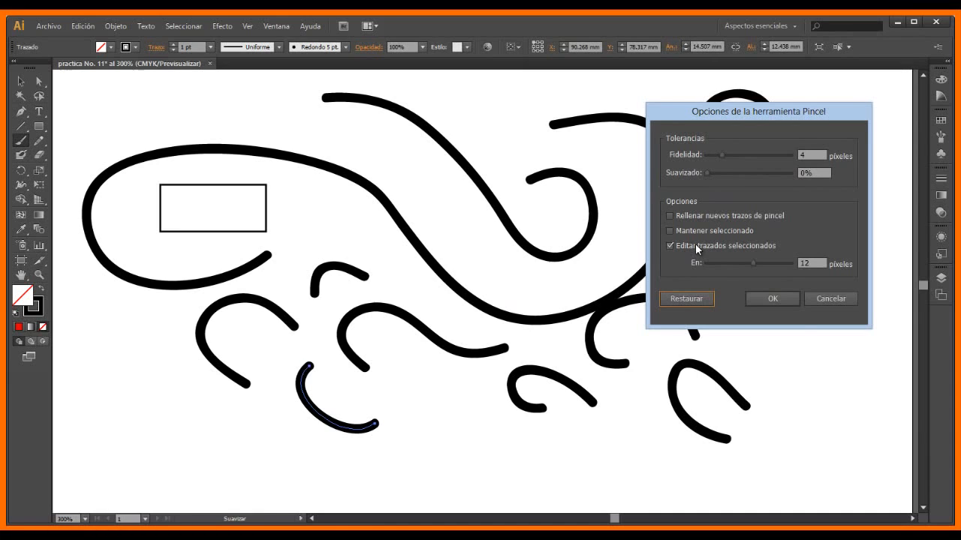
{"action": "left_click", "coordinate": [772, 299]}
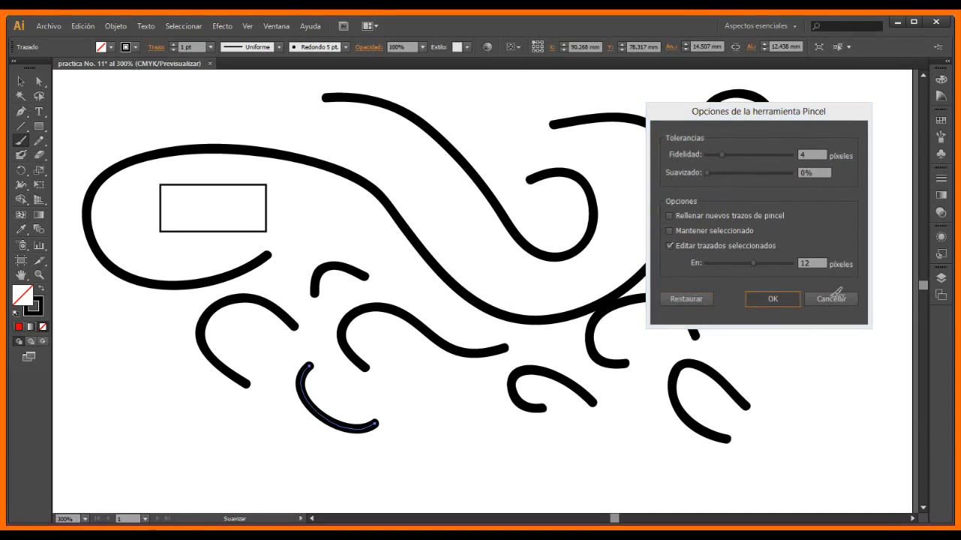
Clear all the strokes from the artboard, then check the Paintbrush options without changing them.
{"action": "key", "text": "ctrl"}
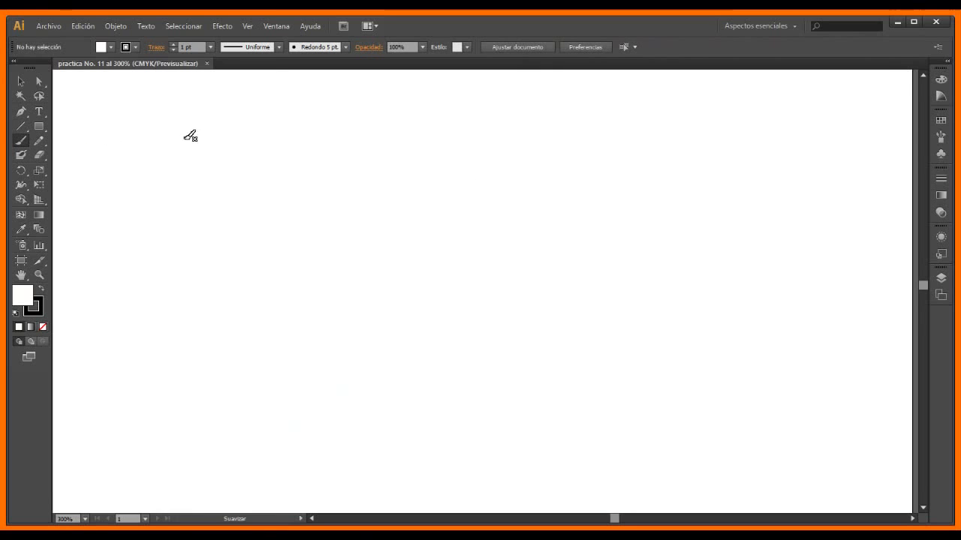
{"action": "double_click", "coordinate": [22, 141]}
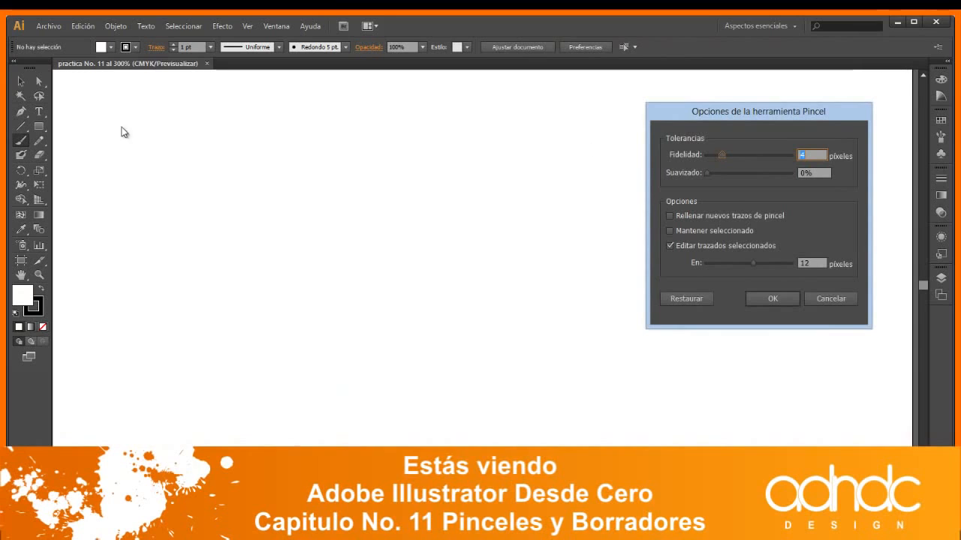
{"action": "left_click", "coordinate": [836, 298]}
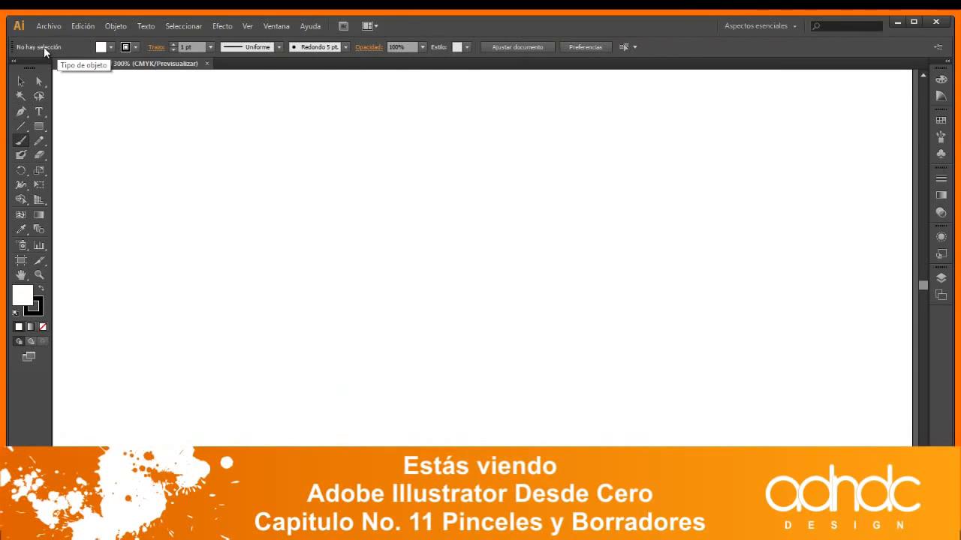
Examine the available stroke weights, variable width profiles and brush definitions for the Paintbrush.
{"action": "left_click", "coordinate": [211, 47]}
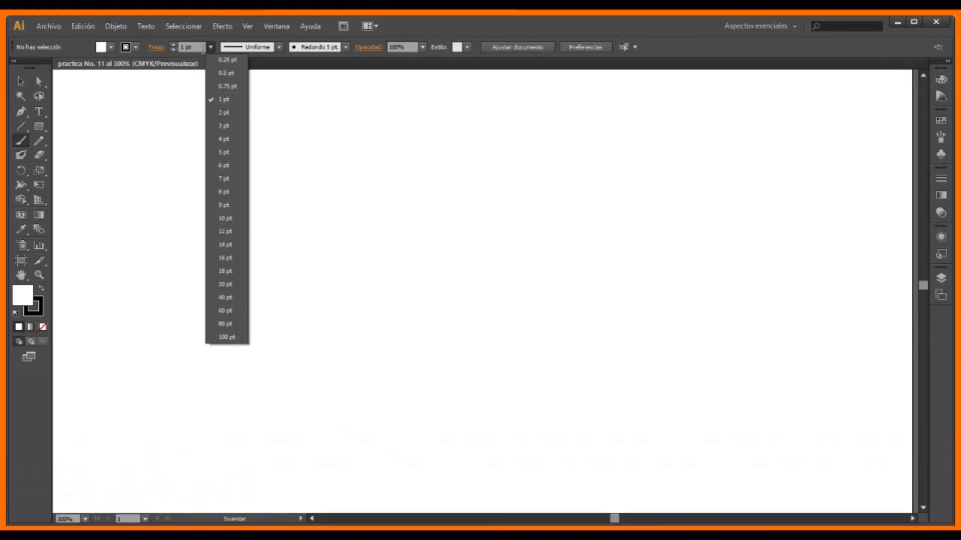
{"action": "left_click", "coordinate": [200, 46]}
{"action": "left_click", "coordinate": [197, 47]}
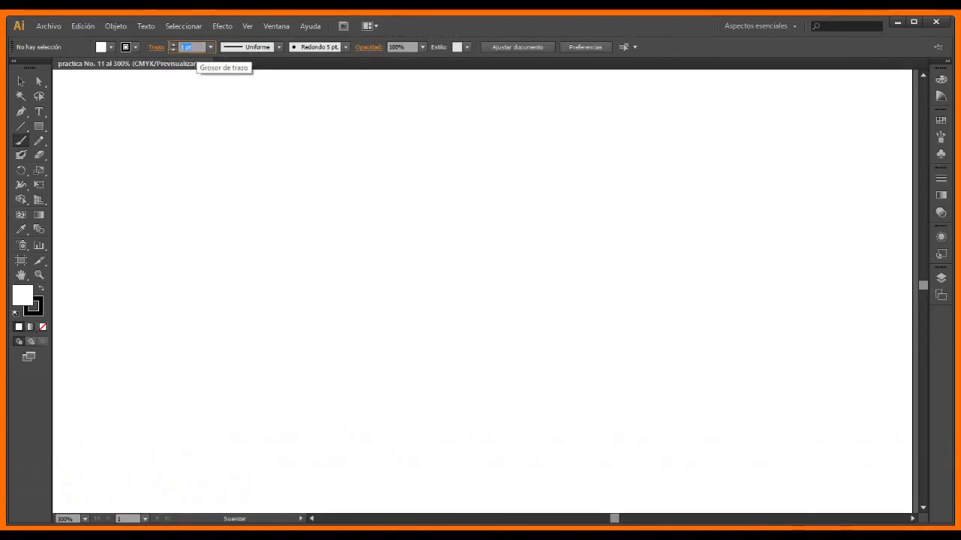
{"action": "left_click", "coordinate": [277, 46]}
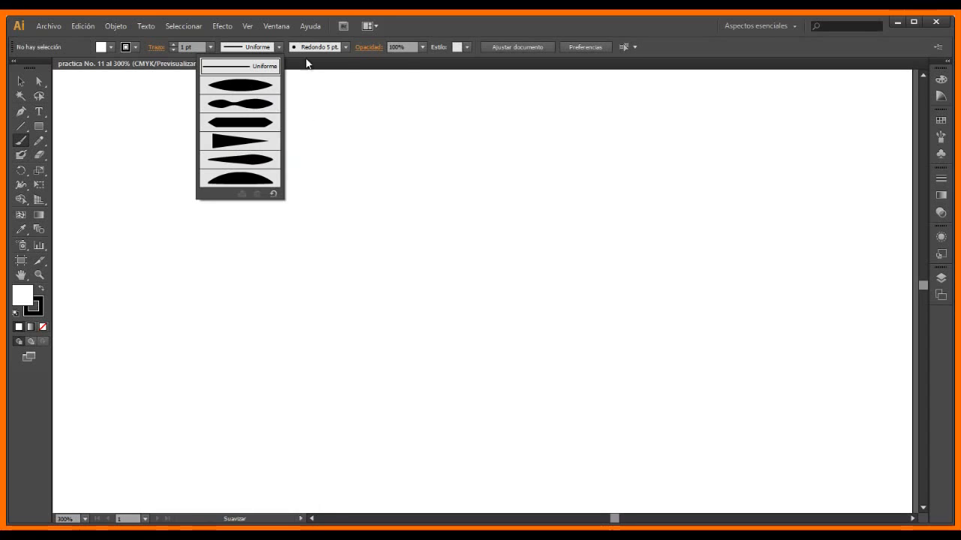
{"action": "left_click", "coordinate": [342, 49]}
{"action": "left_click", "coordinate": [343, 50]}
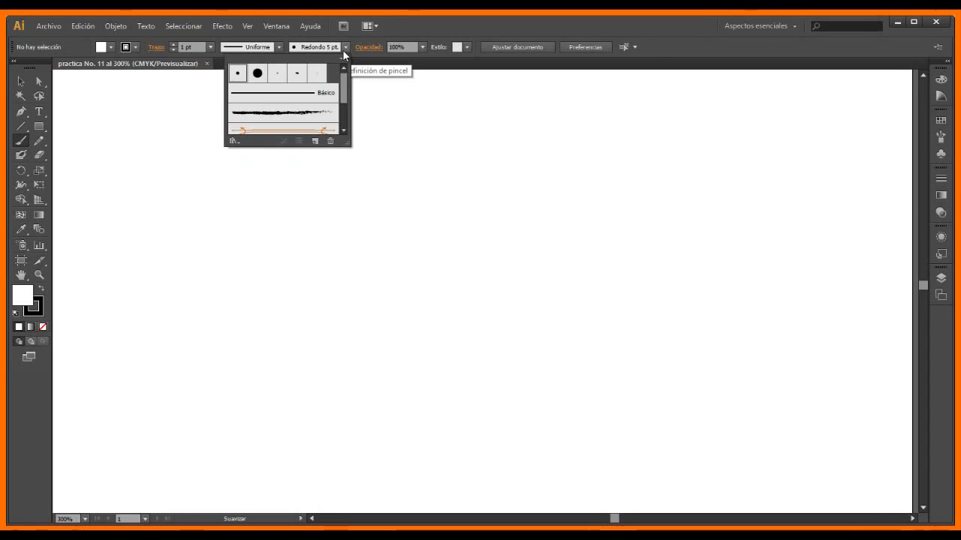
{"action": "left_click", "coordinate": [343, 48]}
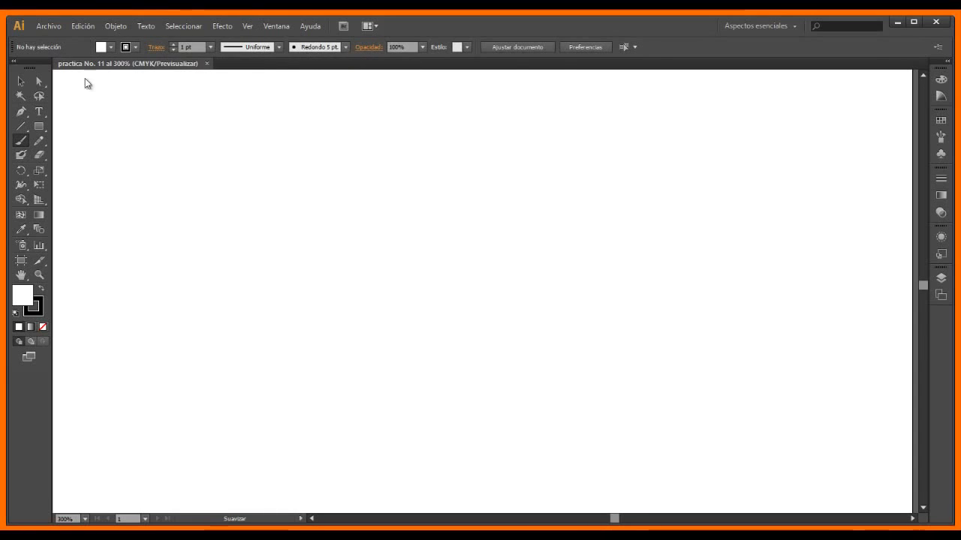
Display the document's brushes, try selecting the charcoal and Básico brushes, and review the available brush management commands.
{"action": "left_click", "coordinate": [942, 139]}
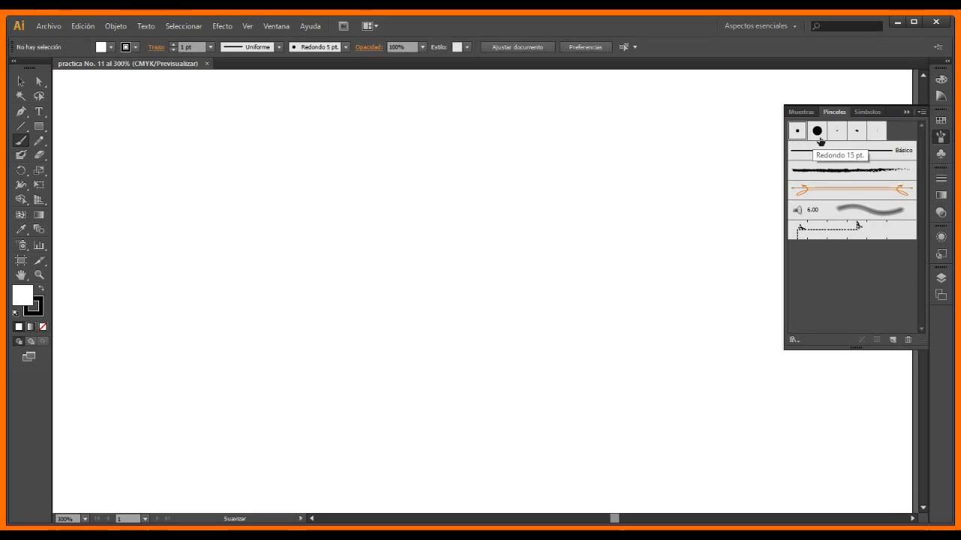
{"action": "left_click", "coordinate": [814, 175]}
{"action": "left_click", "coordinate": [801, 154]}
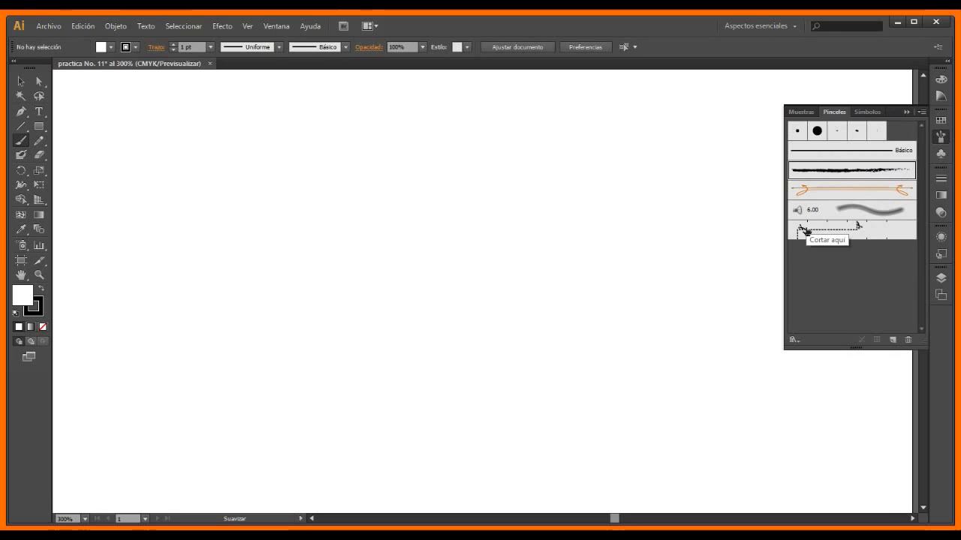
{"action": "left_click", "coordinate": [921, 113]}
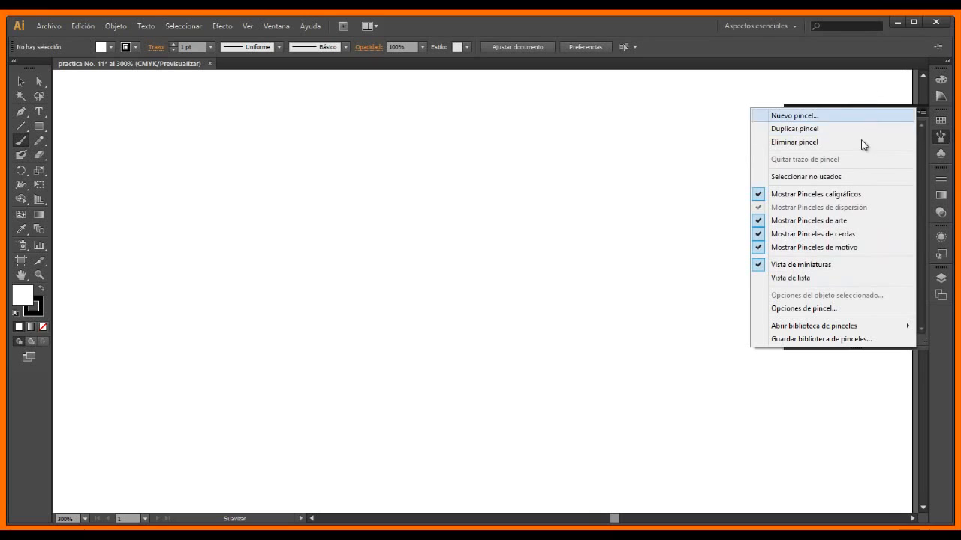
{"action": "left_click", "coordinate": [883, 356]}
Paint a wavy stroke across the middle with the Carboncillo - Desvanecer brush and review its art brush options.
{"action": "left_click", "coordinate": [799, 171]}
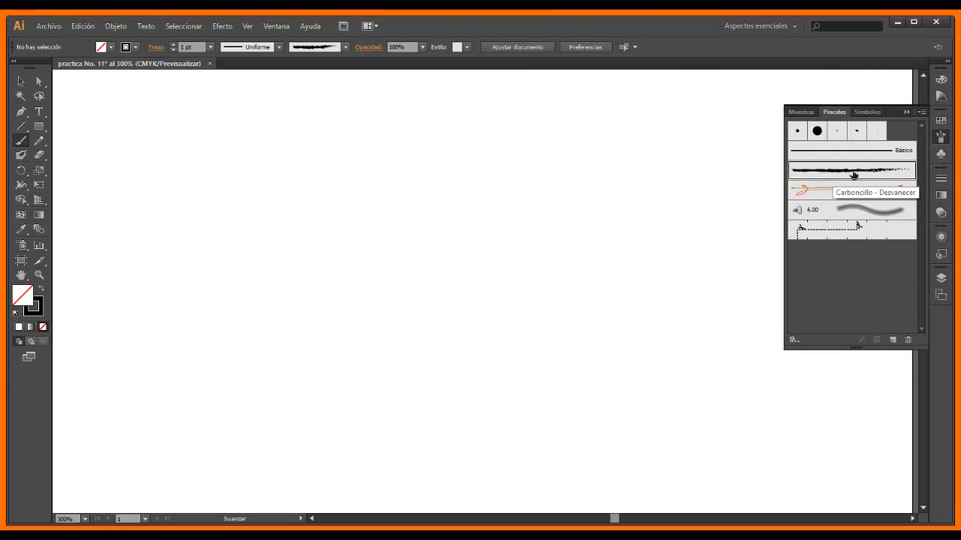
{"action": "left_click_drag", "start_coordinate": [333, 258], "coordinate": [368, 211]}
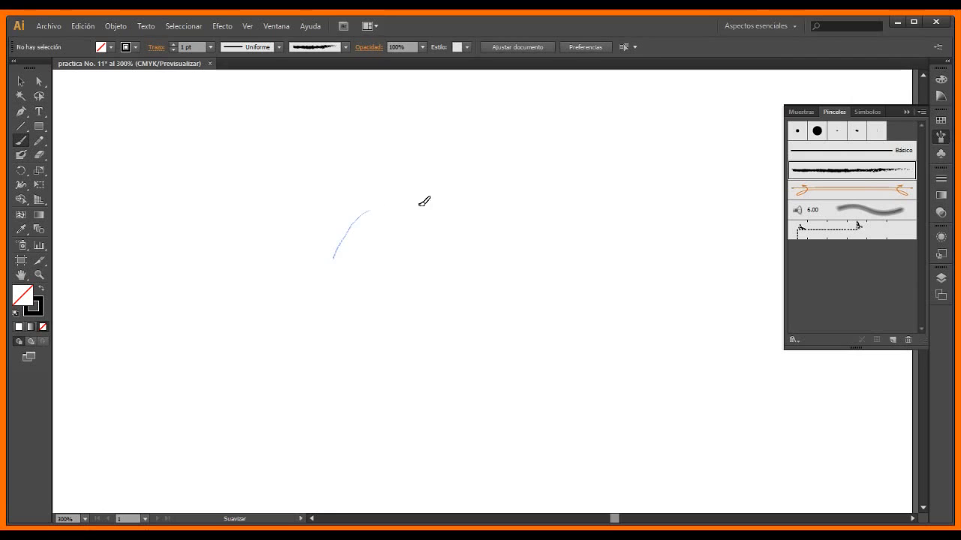
{"action": "mouse_move", "coordinate": [568, 224]}
{"action": "left_mouse_down"}
{"action": "mouse_move", "coordinate": [627, 210]}
{"action": "mouse_move", "coordinate": [669, 159]}
{"action": "left_mouse_up"}
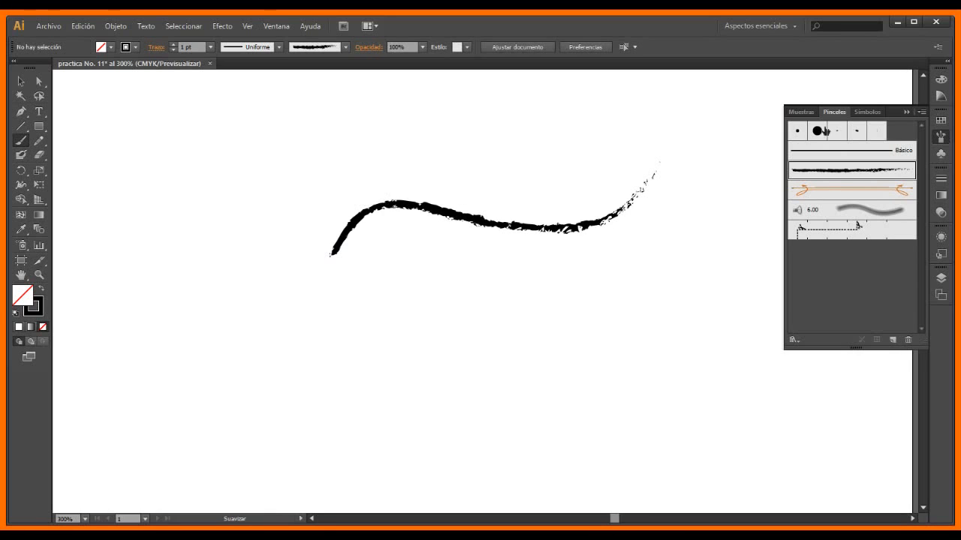
{"action": "double_click", "coordinate": [825, 179]}
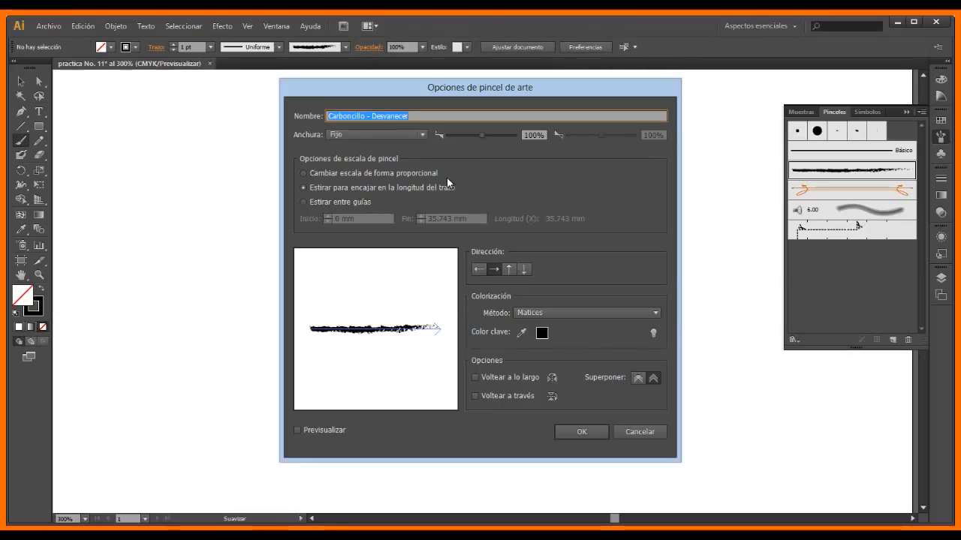
{"action": "left_click", "coordinate": [599, 433]}
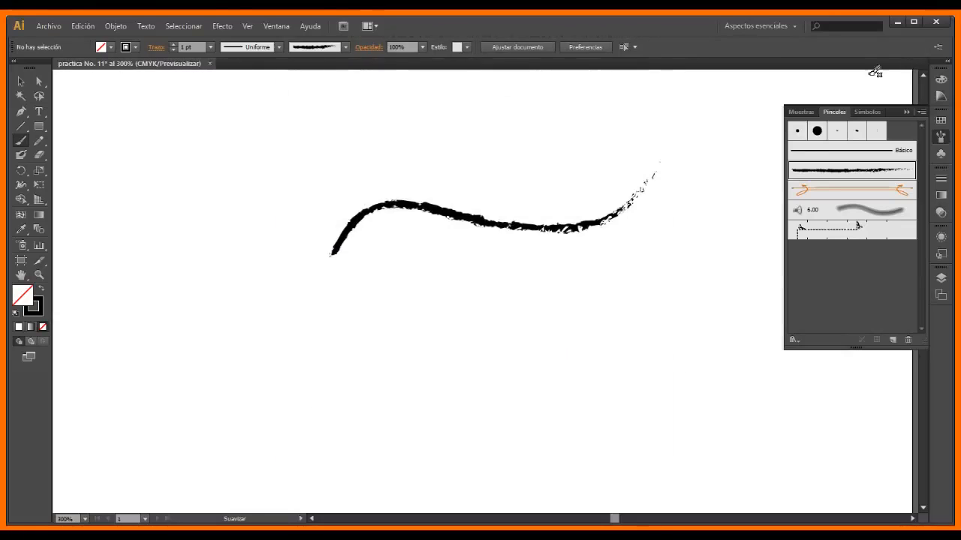
Set the roundness (Redondez) of the Redondo 5 pt. calligraphic brush to Al azar.
{"action": "left_click", "coordinate": [798, 137]}
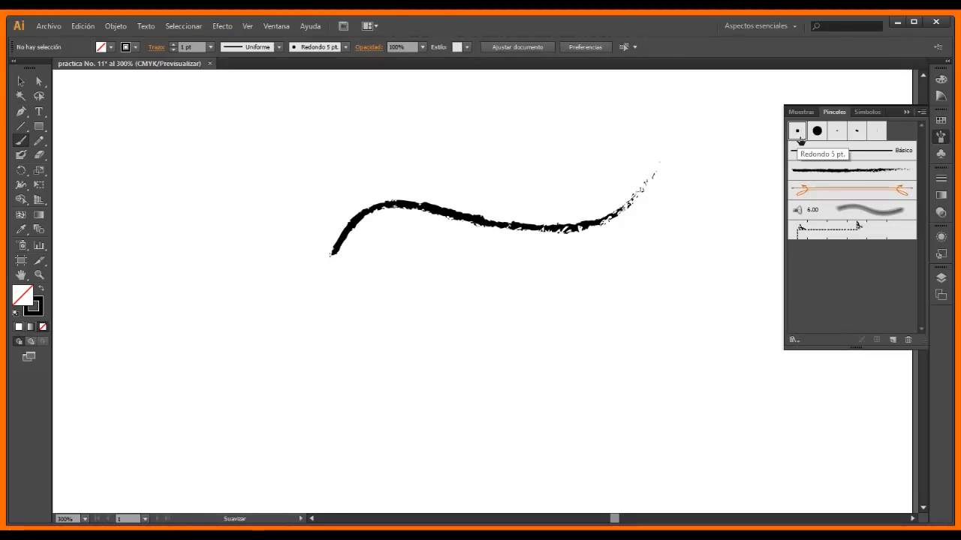
{"action": "double_click", "coordinate": [800, 140]}
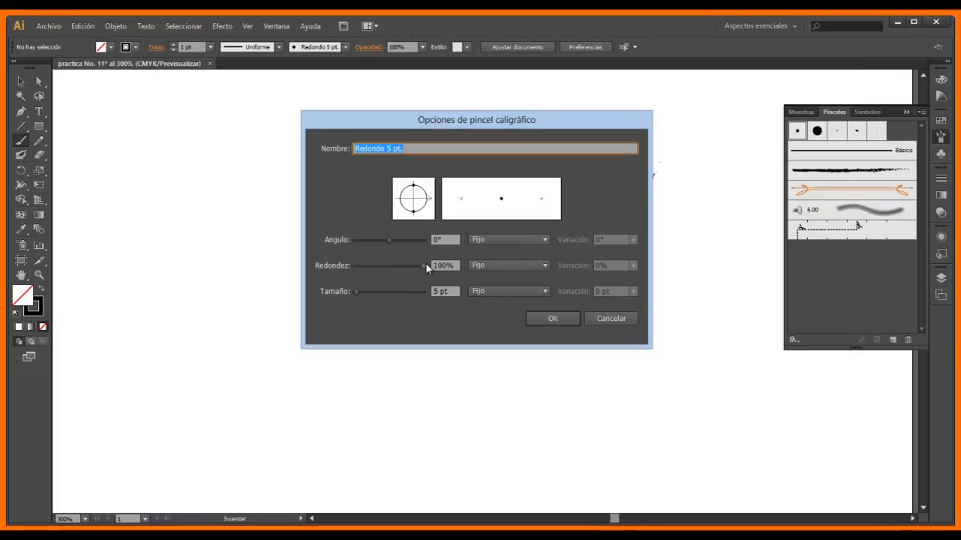
{"action": "left_click", "coordinate": [545, 265]}
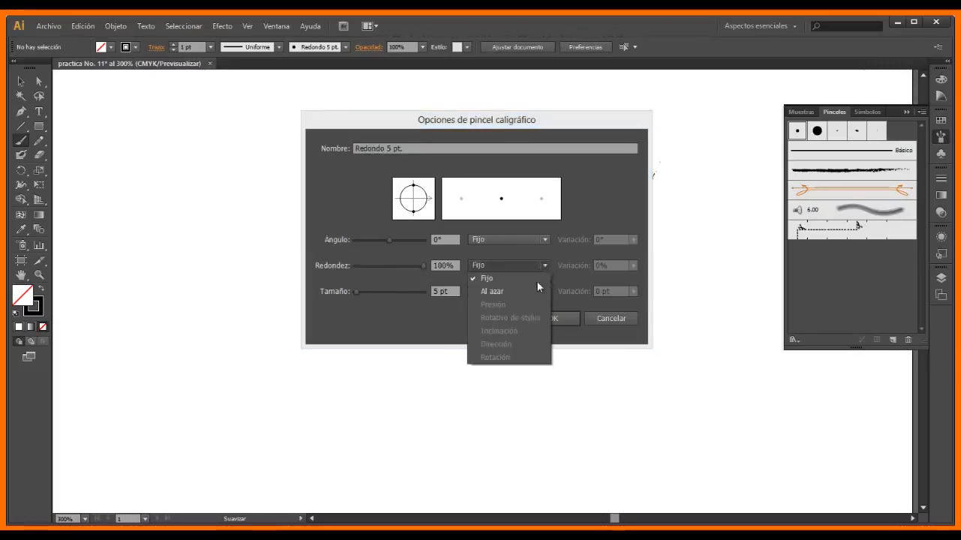
{"action": "left_click", "coordinate": [534, 291]}
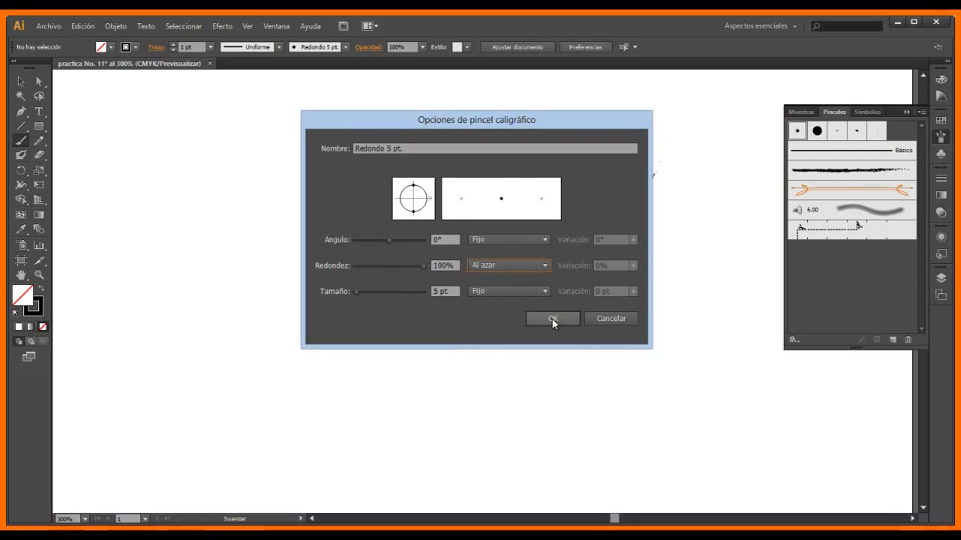
{"action": "left_click", "coordinate": [552, 319]}
Paint three strokes with the Redondo 5 pt. brush: one wavy below the charcoal stroke, one peaked above it and a small arch.
{"action": "left_click_drag", "start_coordinate": [396, 283], "coordinate": [634, 282]}
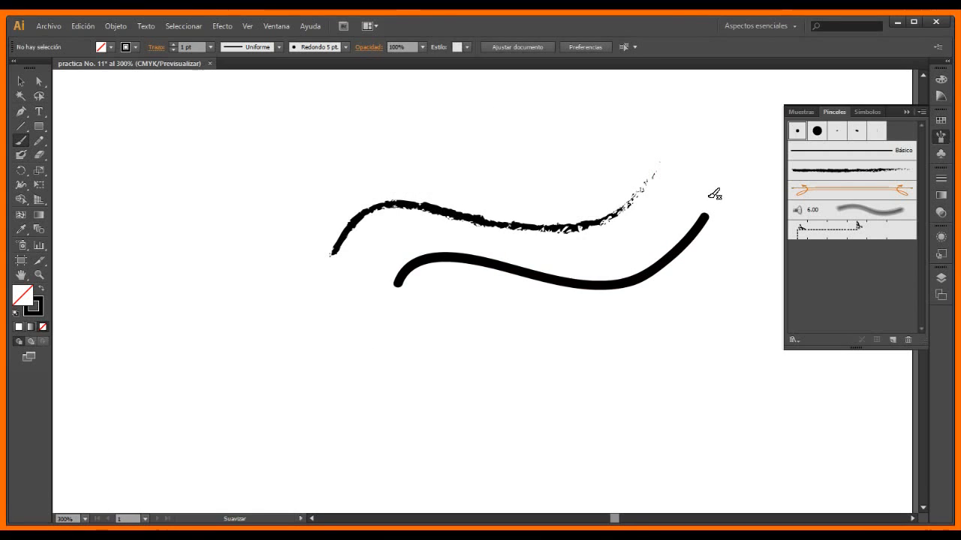
{"action": "left_click_drag", "start_coordinate": [482, 178], "coordinate": [615, 171]}
{"action": "mouse_move", "coordinate": [673, 124]}
{"action": "left_mouse_down"}
{"action": "mouse_move", "coordinate": [692, 108]}
{"action": "mouse_move", "coordinate": [730, 159]}
{"action": "left_mouse_up"}
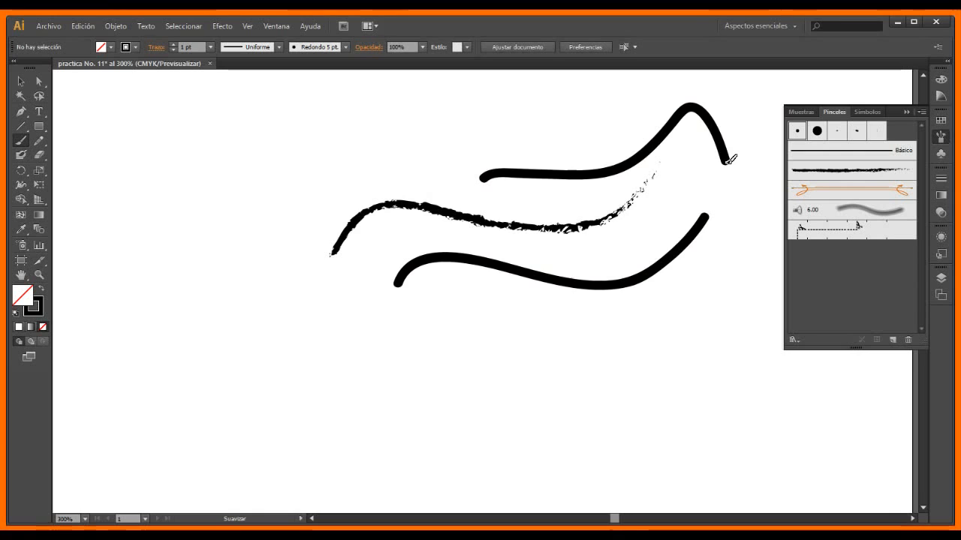
{"action": "mouse_move", "coordinate": [355, 148]}
{"action": "left_mouse_down"}
{"action": "mouse_move", "coordinate": [378, 99]}
{"action": "mouse_move", "coordinate": [405, 119]}
{"action": "left_mouse_up"}
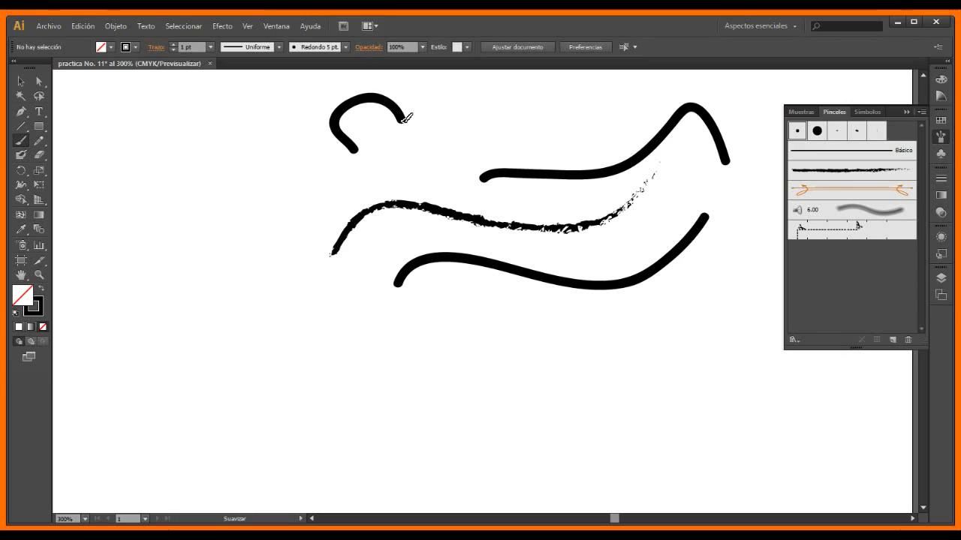
Using the orange ribbon-shaped art brush, paint a wavy stroke below the lower black curve and a C-shaped one beside the charcoal stroke.
{"action": "left_click", "coordinate": [854, 195]}
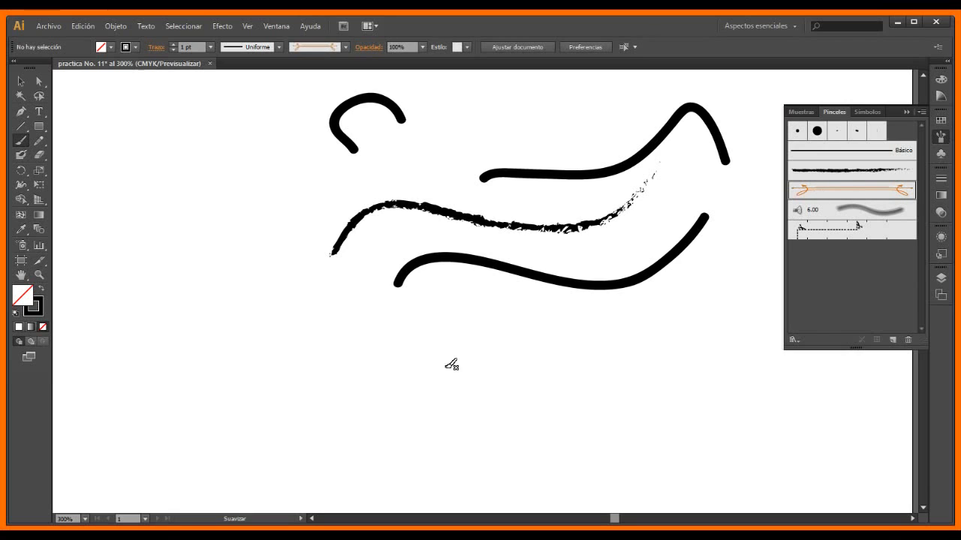
{"action": "mouse_move", "coordinate": [450, 359]}
{"action": "left_mouse_down"}
{"action": "mouse_move", "coordinate": [442, 322]}
{"action": "mouse_move", "coordinate": [697, 300]}
{"action": "mouse_move", "coordinate": [693, 290]}
{"action": "left_mouse_up"}
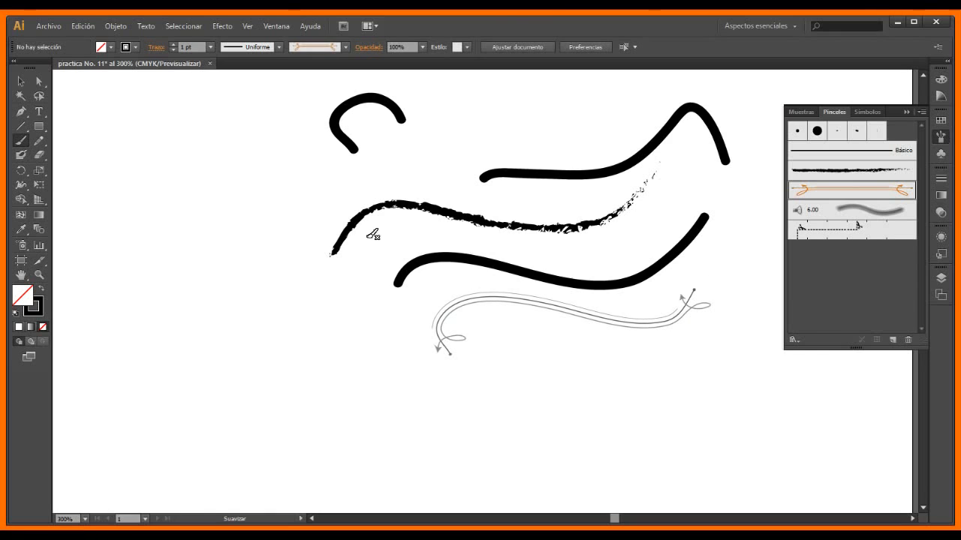
{"action": "left_click_drag", "start_coordinate": [312, 279], "coordinate": [304, 275]}
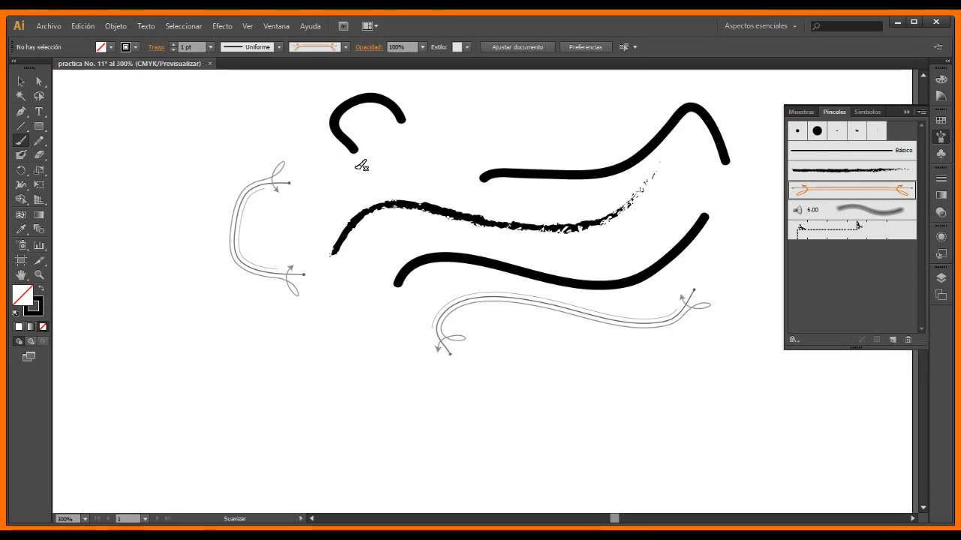
With the 6.00 bristle brush, paint a large C-shaped stroke around the left side and a short wavy one at the upper right.
{"action": "left_click", "coordinate": [828, 211]}
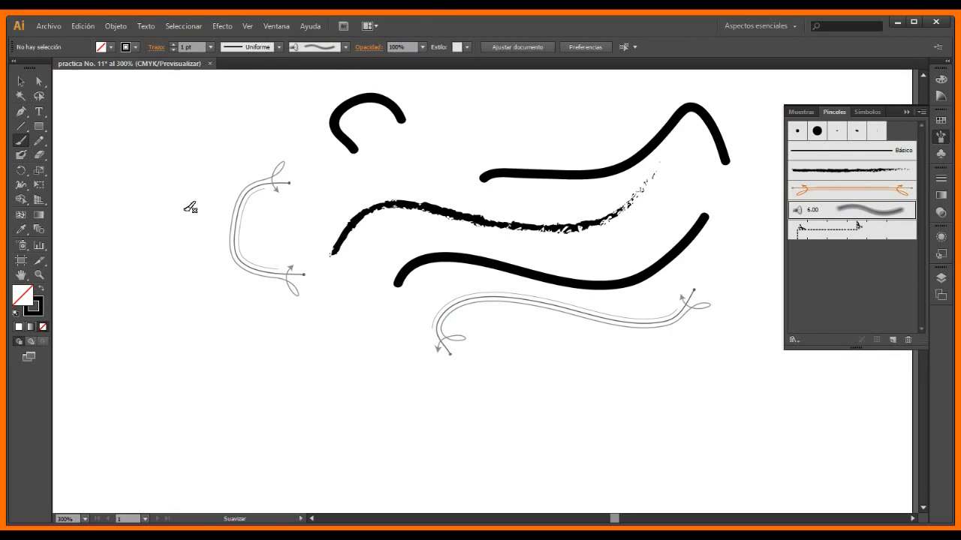
{"action": "mouse_move", "coordinate": [223, 122]}
{"action": "left_mouse_down"}
{"action": "mouse_move", "coordinate": [149, 224]}
{"action": "mouse_move", "coordinate": [145, 282]}
{"action": "mouse_move", "coordinate": [174, 343]}
{"action": "mouse_move", "coordinate": [245, 363]}
{"action": "mouse_move", "coordinate": [362, 335]}
{"action": "left_mouse_up"}
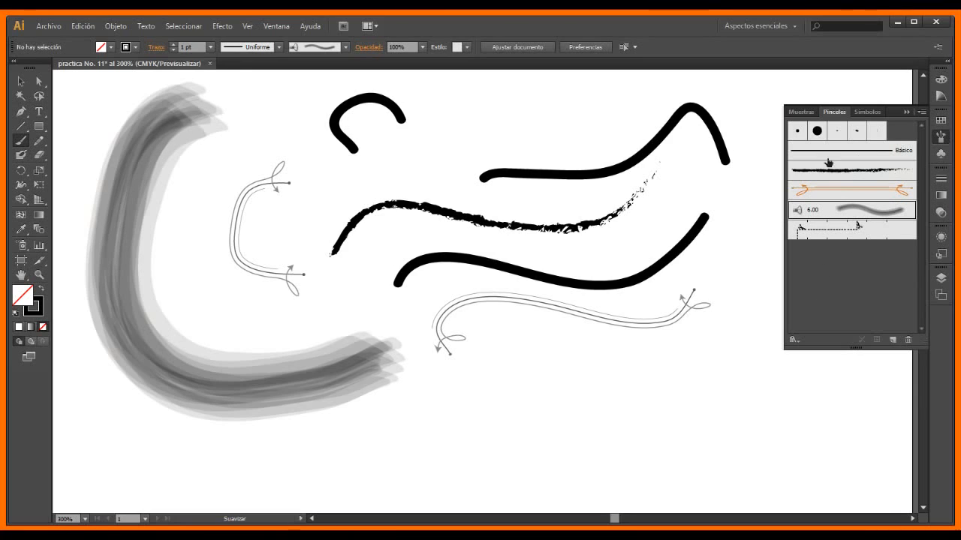
{"action": "left_click", "coordinate": [797, 131]}
{"action": "left_click", "coordinate": [873, 217]}
{"action": "mouse_move", "coordinate": [537, 124]}
{"action": "left_mouse_down"}
{"action": "mouse_move", "coordinate": [585, 99]}
{"action": "mouse_move", "coordinate": [681, 147]}
{"action": "left_mouse_up"}
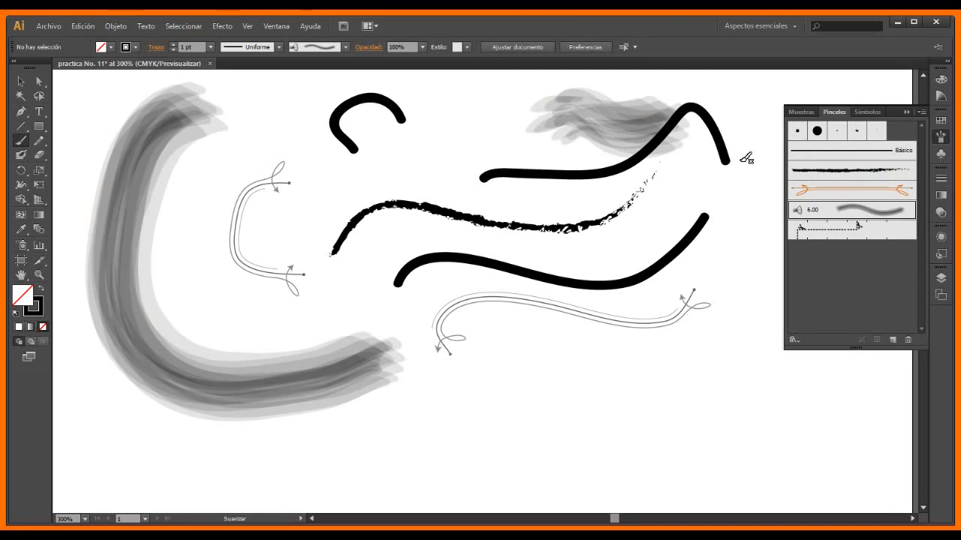
Open the Decorativo_Dispersión brush library, reposition it and enlarge it so all its brushes are shown.
{"action": "left_click", "coordinate": [794, 339]}
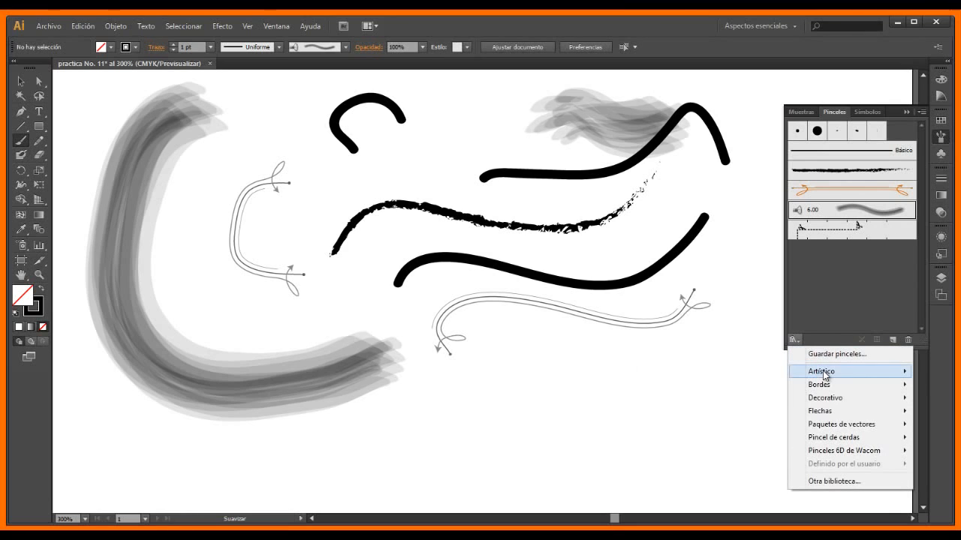
{"action": "mouse_move", "coordinate": [826, 375]}
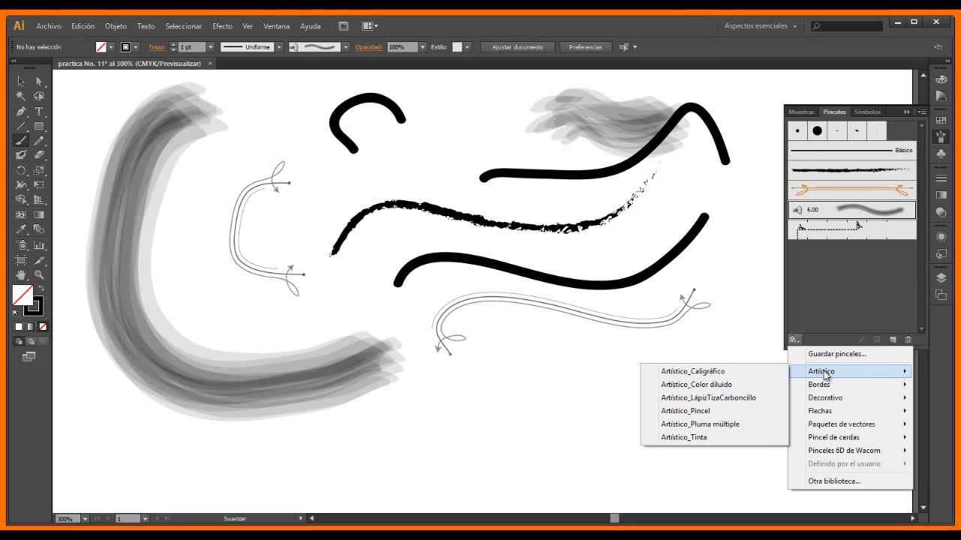
{"action": "mouse_move", "coordinate": [825, 402]}
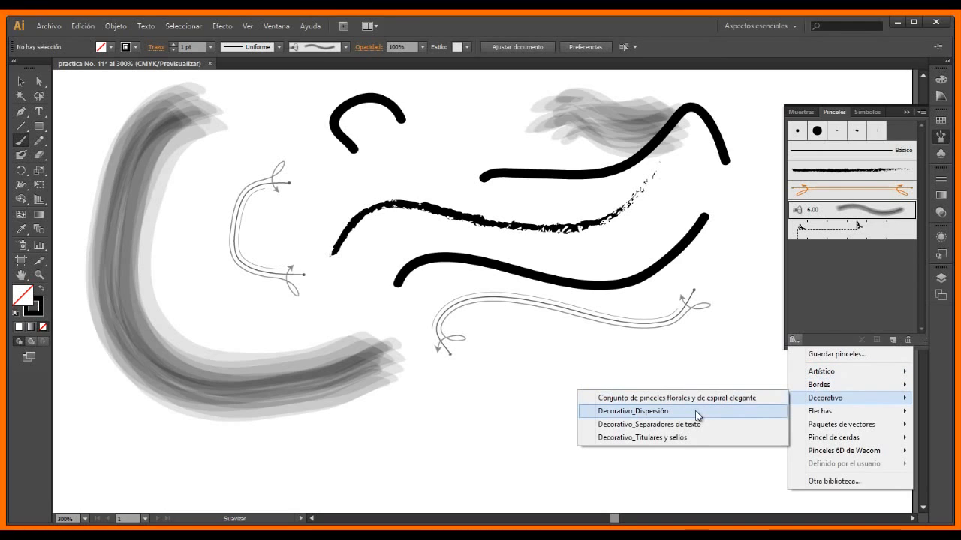
{"action": "left_click", "coordinate": [636, 412]}
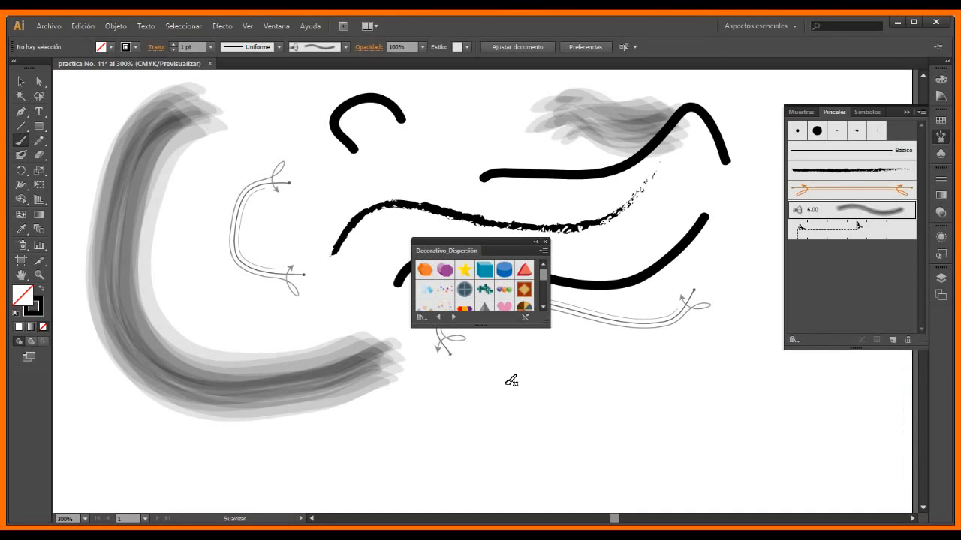
{"action": "left_click_drag", "start_coordinate": [494, 241], "coordinate": [387, 231]}
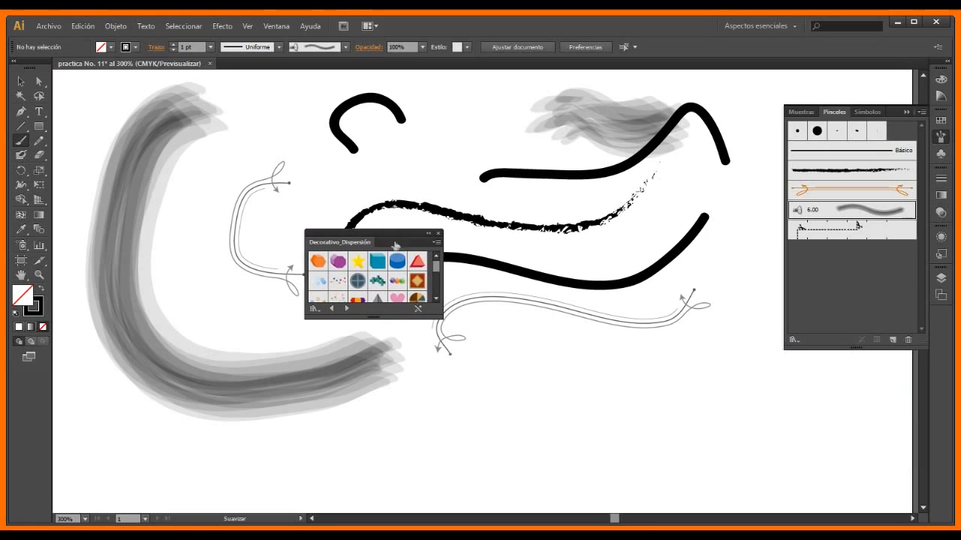
{"action": "left_click_drag", "start_coordinate": [439, 316], "coordinate": [525, 385]}
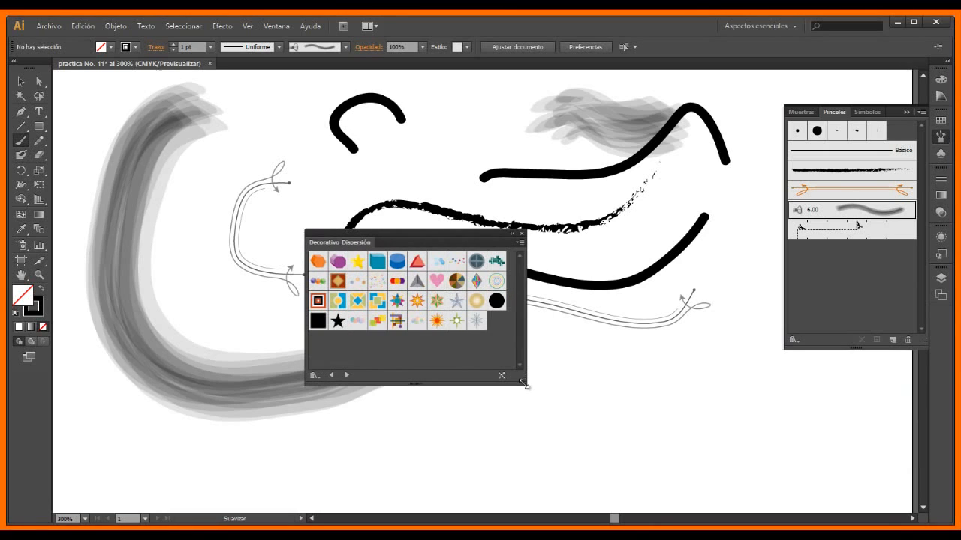
Paint two freehand strokes with the Estrella 2 scatter brush, one rising at the lower right and one across the upper area.
{"action": "left_click", "coordinate": [416, 301]}
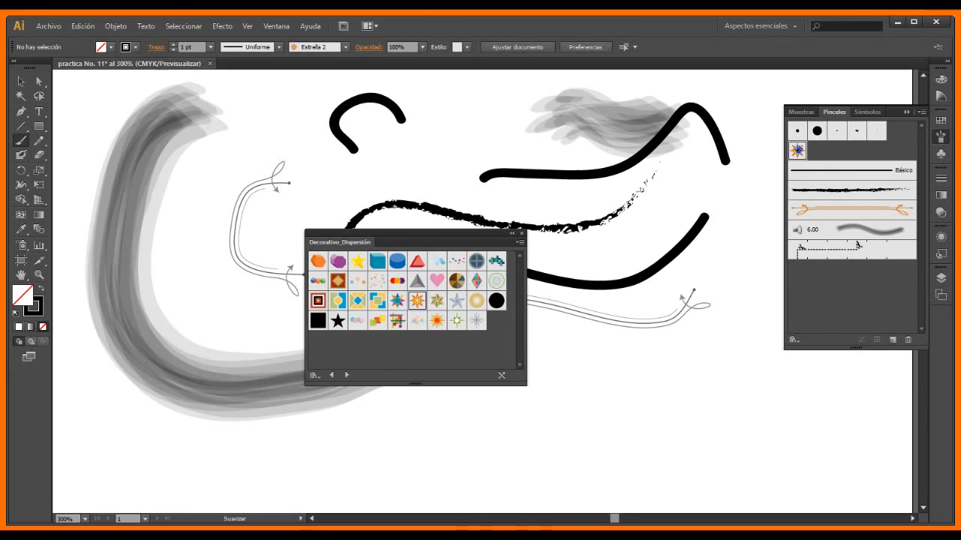
{"action": "mouse_move", "coordinate": [582, 420]}
{"action": "left_mouse_down"}
{"action": "mouse_move", "coordinate": [590, 396]}
{"action": "mouse_move", "coordinate": [683, 387]}
{"action": "mouse_move", "coordinate": [708, 367]}
{"action": "mouse_move", "coordinate": [725, 331]}
{"action": "left_mouse_up"}
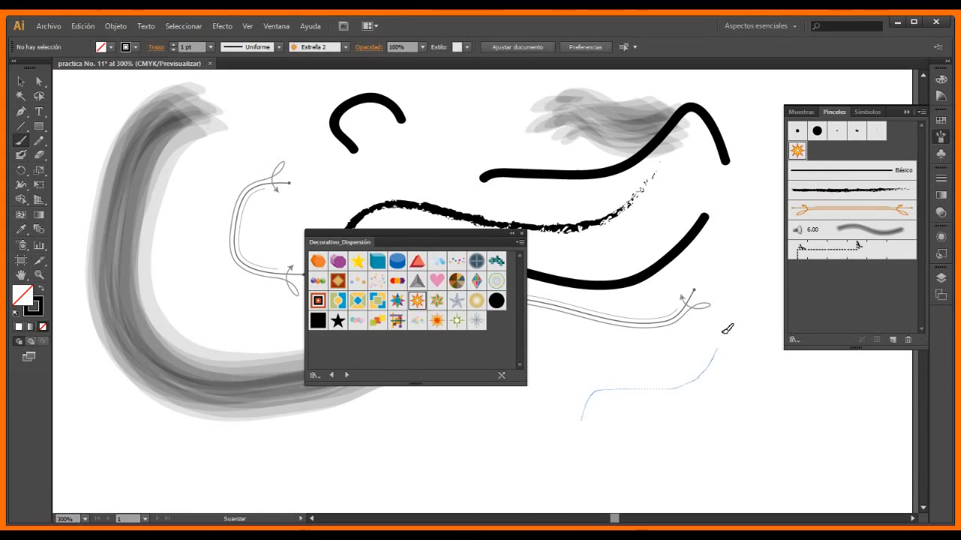
{"action": "left_click_drag", "start_coordinate": [736, 265], "coordinate": [738, 262]}
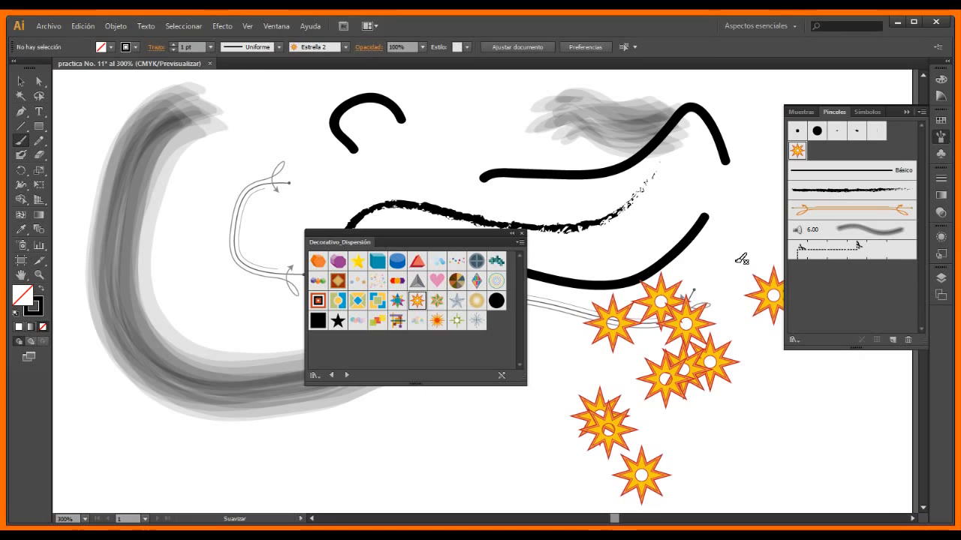
{"action": "left_click_drag", "start_coordinate": [346, 147], "coordinate": [341, 154]}
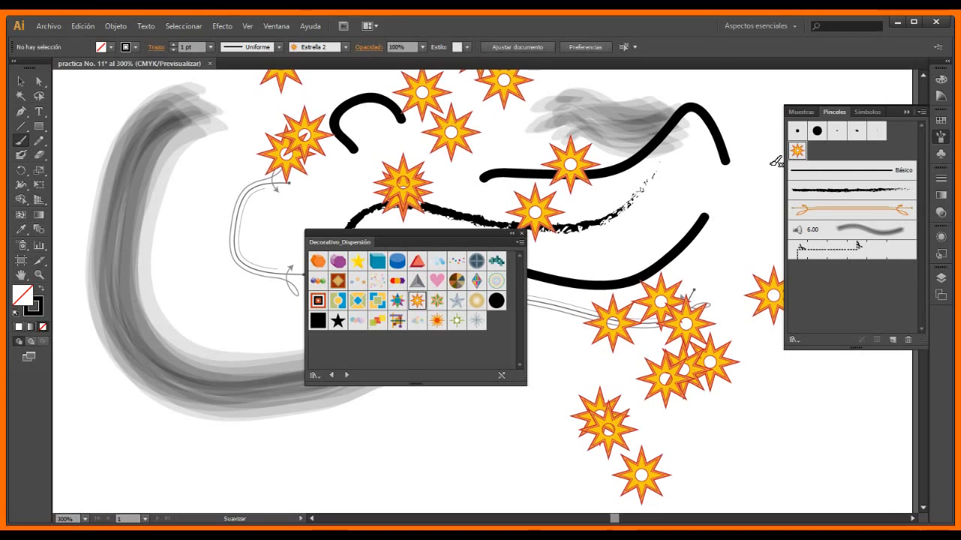
Set the first Dispersión value of the Estrella 2 scatter brush to -370%.
{"action": "double_click", "coordinate": [798, 152]}
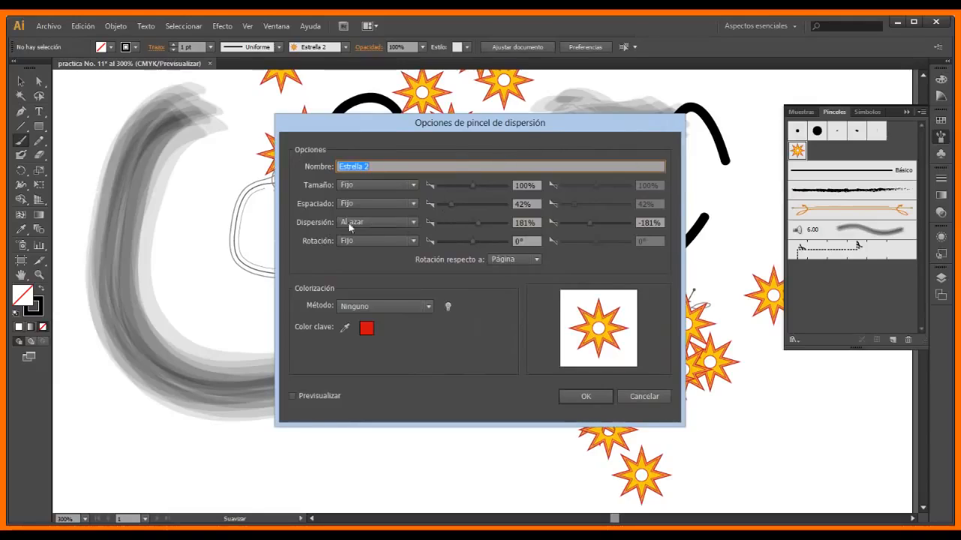
{"action": "left_click", "coordinate": [477, 224]}
{"action": "mouse_move", "coordinate": [476, 223]}
{"action": "left_mouse_down"}
{"action": "mouse_move", "coordinate": [443, 222]}
{"action": "mouse_move", "coordinate": [461, 225]}
{"action": "left_mouse_up"}
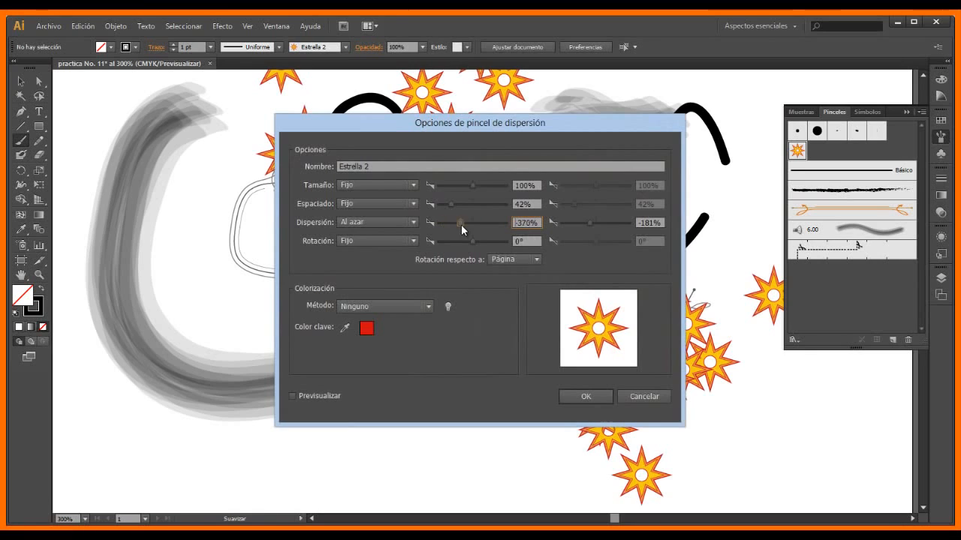
{"action": "left_click", "coordinate": [593, 395]}
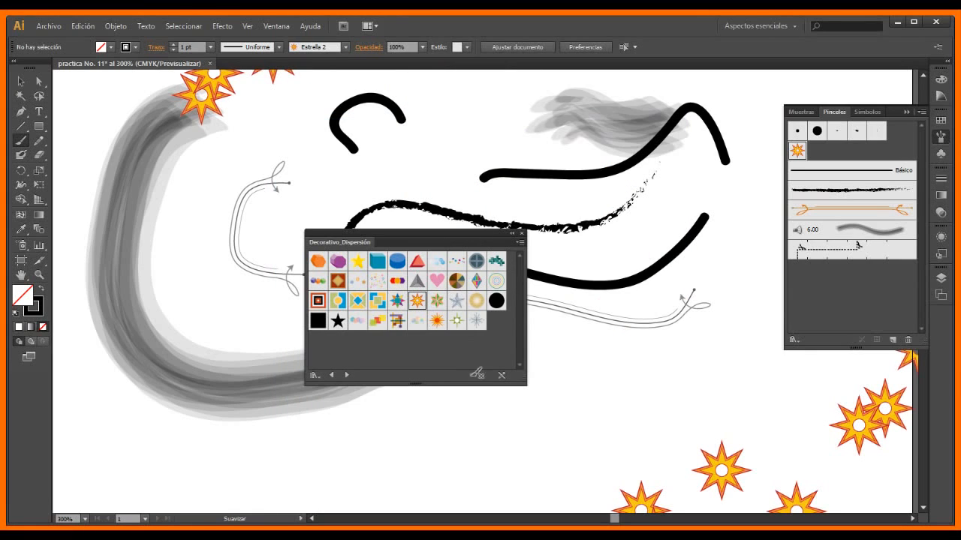
Paint four more freehand strokes across the canvas with the Estrella 2 scatter brush.
{"action": "left_click_drag", "start_coordinate": [478, 472], "coordinate": [670, 386]}
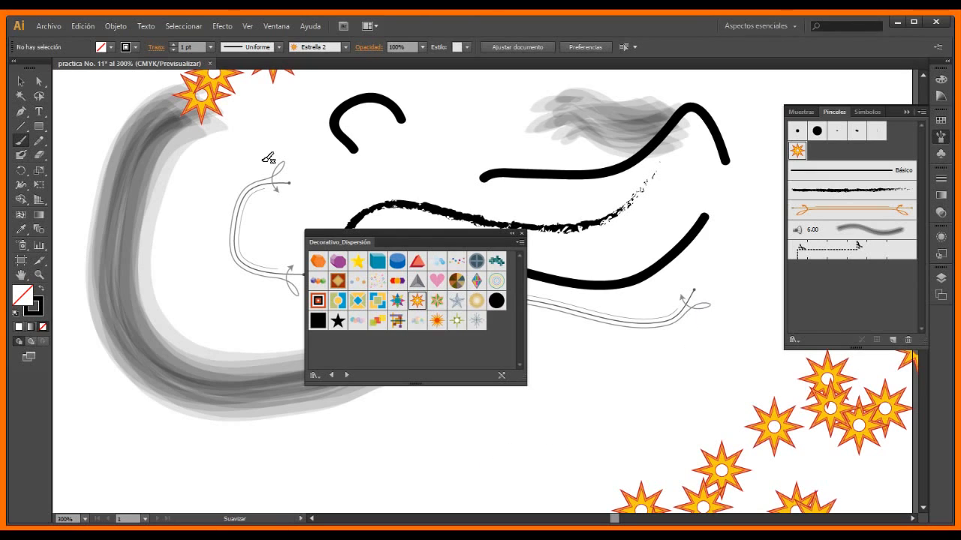
{"action": "left_click_drag", "start_coordinate": [150, 321], "coordinate": [175, 353]}
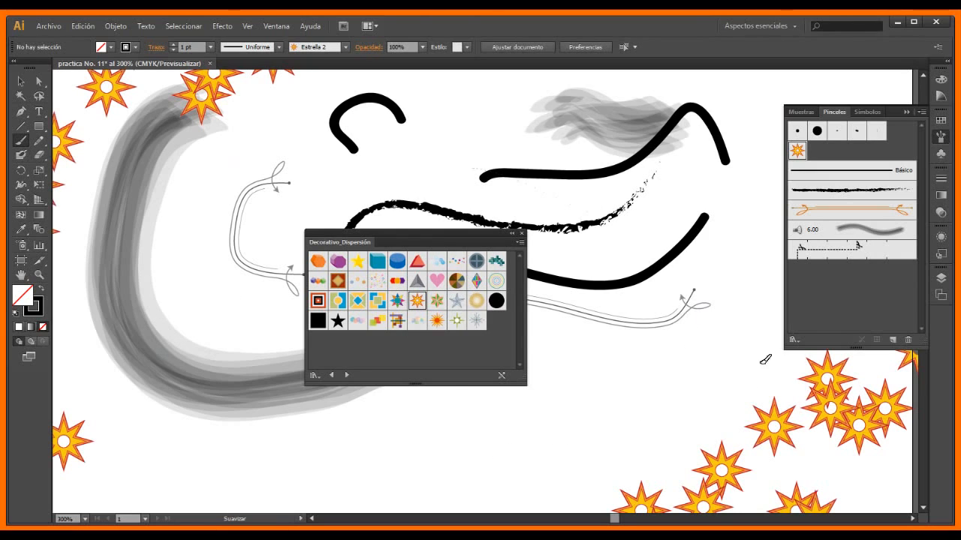
{"action": "left_click_drag", "start_coordinate": [761, 364], "coordinate": [753, 437]}
{"action": "mouse_move", "coordinate": [349, 183]}
{"action": "left_mouse_down"}
{"action": "mouse_move", "coordinate": [547, 119]}
{"action": "mouse_move", "coordinate": [755, 156]}
{"action": "left_mouse_up"}
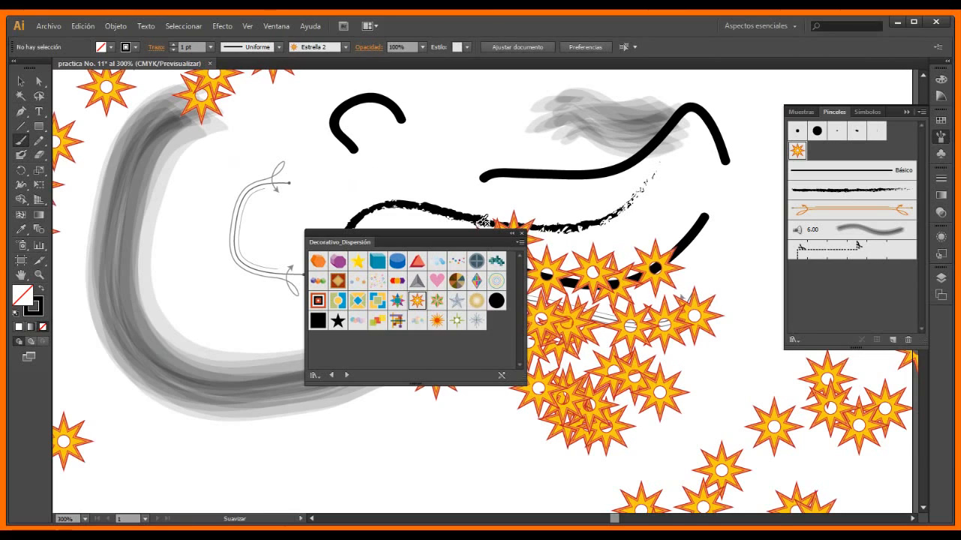
Close the scatter library and the brushes panel, and close the practica No. 11 document without saving.
{"action": "left_click", "coordinate": [521, 233]}
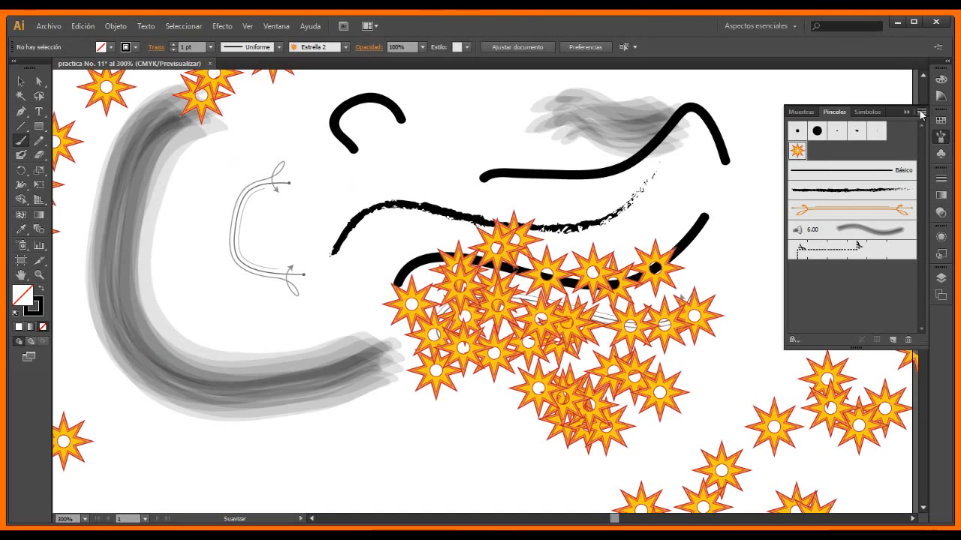
{"action": "left_click", "coordinate": [922, 114]}
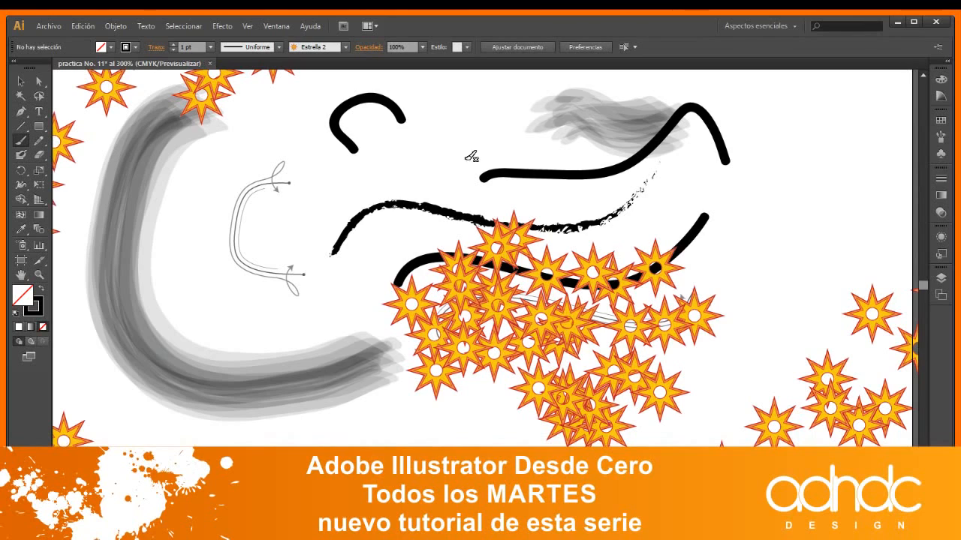
{"action": "left_click", "coordinate": [211, 64]}
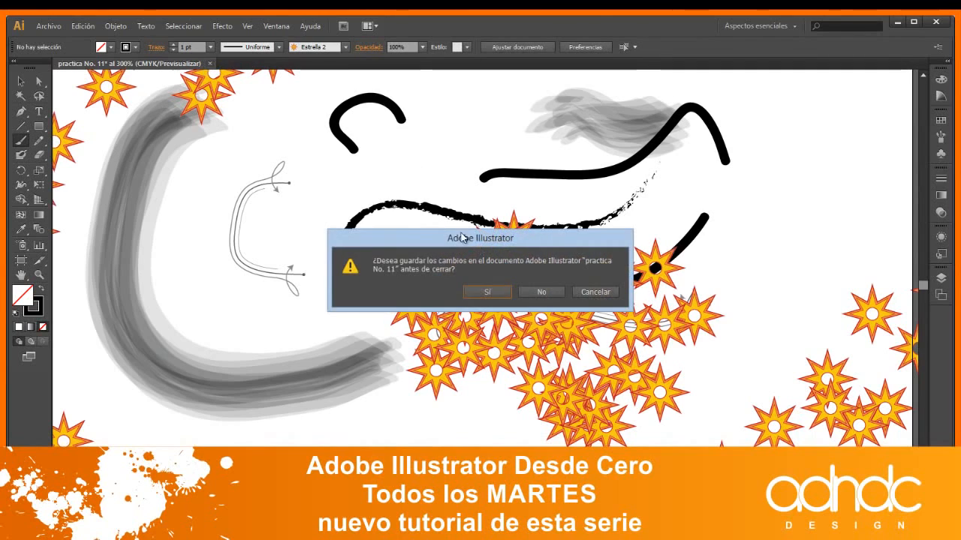
{"action": "left_click", "coordinate": [527, 291]}
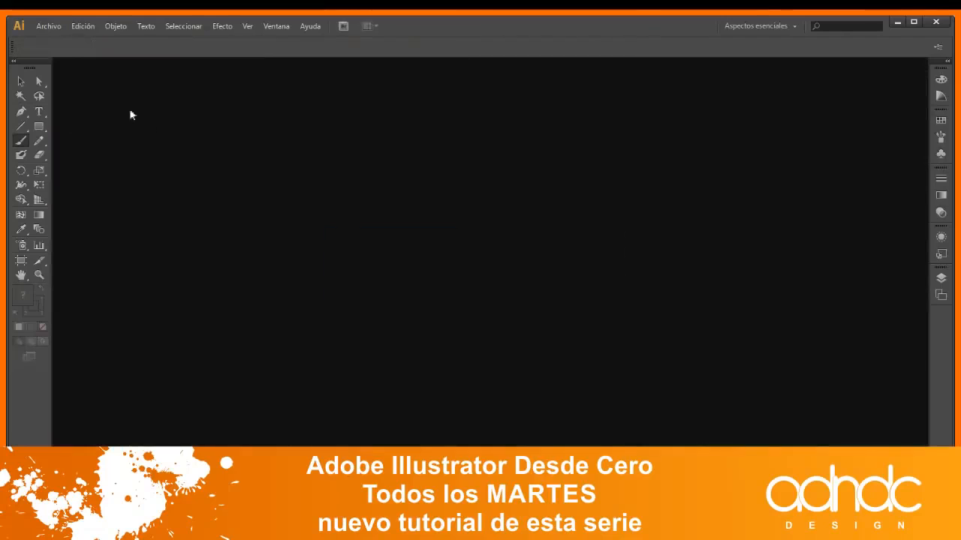
Create a new A4 document in portrait orientation with the Imprimir profile and millimetres.
{"action": "left_click", "coordinate": [47, 25]}
{"action": "left_click", "coordinate": [90, 39]}
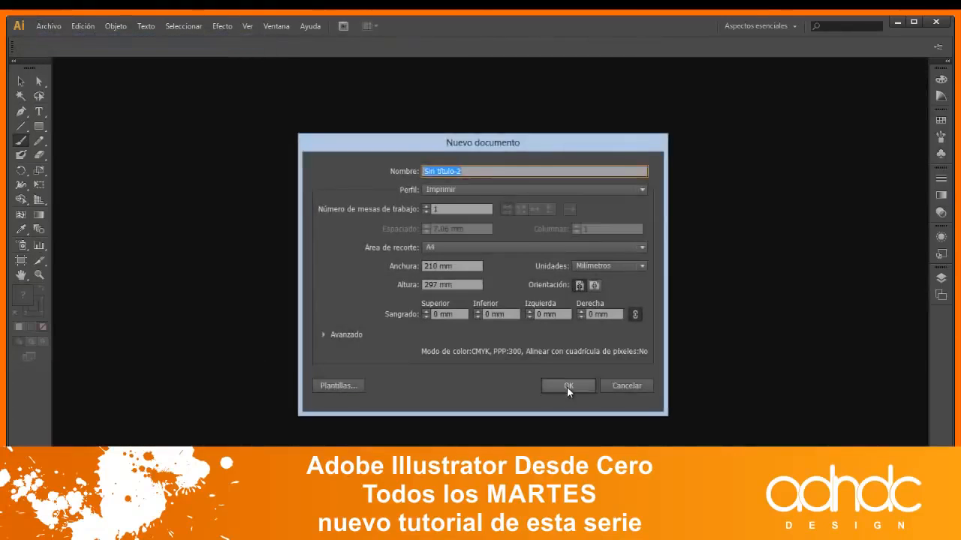
{"action": "left_click", "coordinate": [566, 386]}
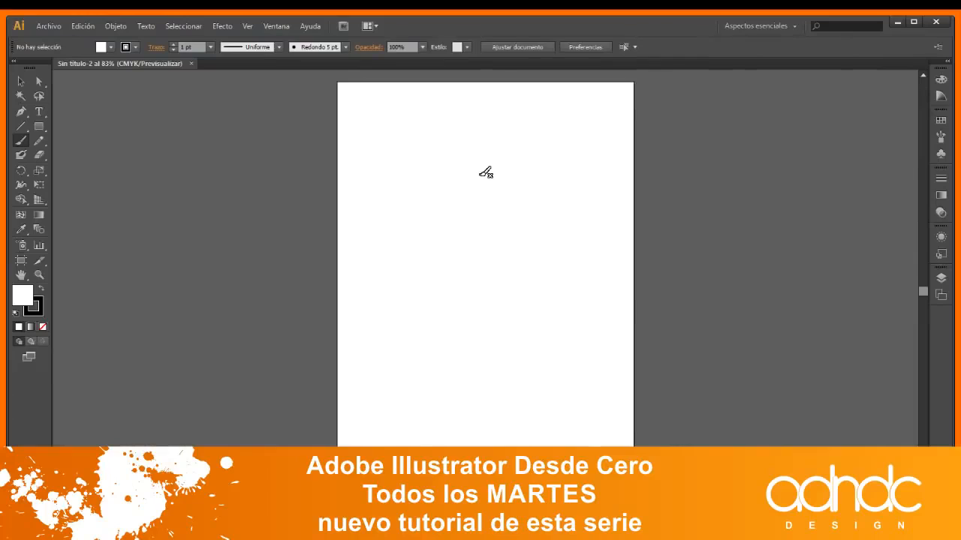
Detach the Pencil tool group as a floating palette and place it near the top of the canvas.
{"action": "scroll", "coordinate": [511, 177], "scroll_direction": "up", "scroll_amount": 4}
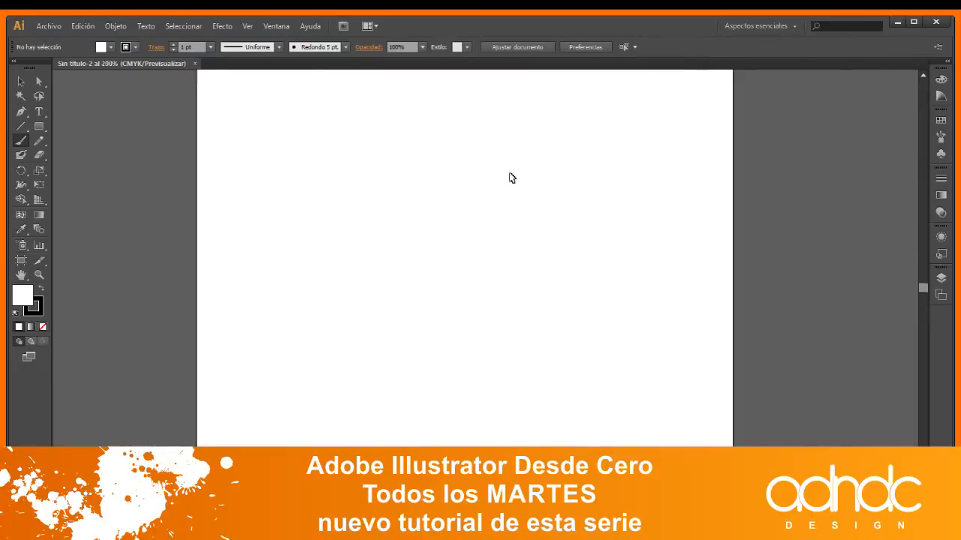
{"action": "left_click", "coordinate": [40, 145]}
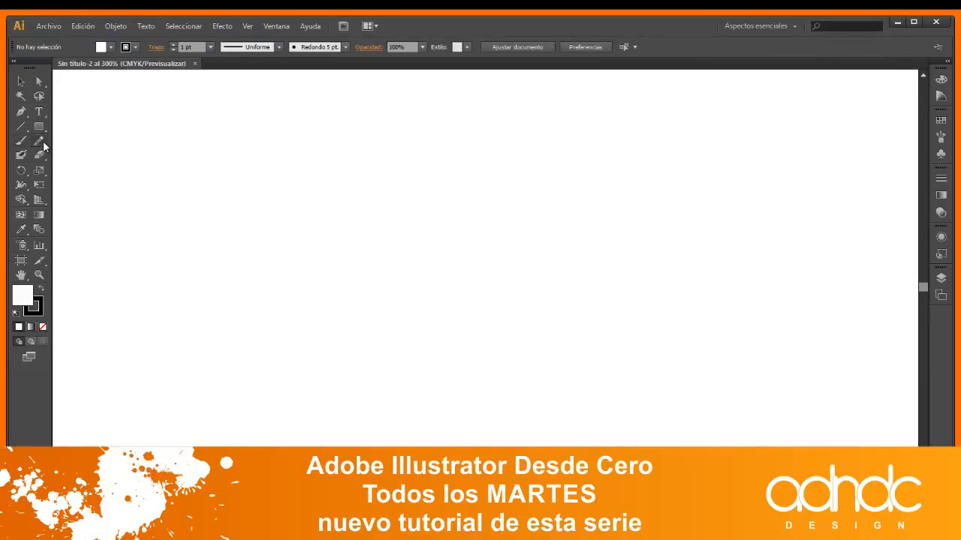
{"action": "left_click", "coordinate": [43, 144]}
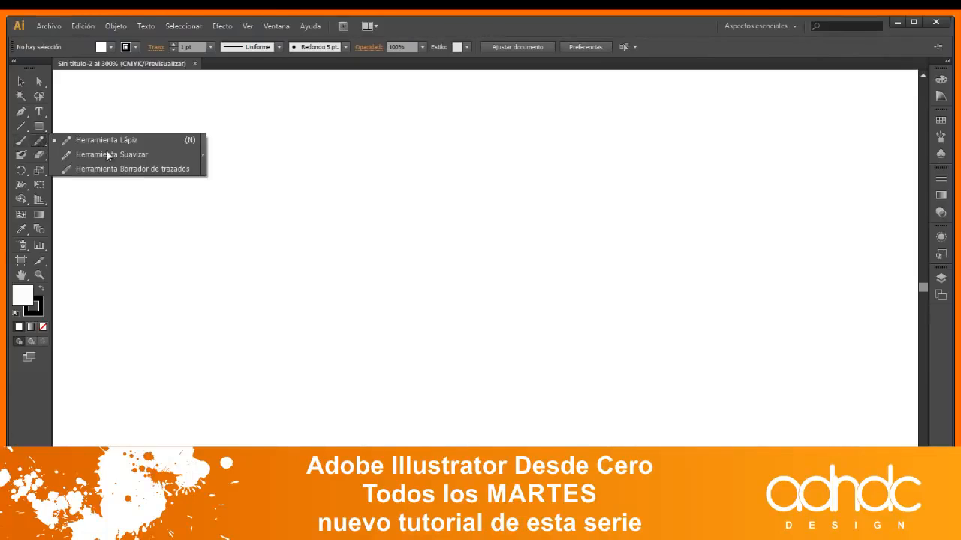
{"action": "left_click", "coordinate": [201, 157]}
{"action": "mouse_move", "coordinate": [66, 149]}
{"action": "left_mouse_down"}
{"action": "mouse_move", "coordinate": [513, 141]}
{"action": "mouse_move", "coordinate": [463, 96]}
{"action": "left_mouse_up"}
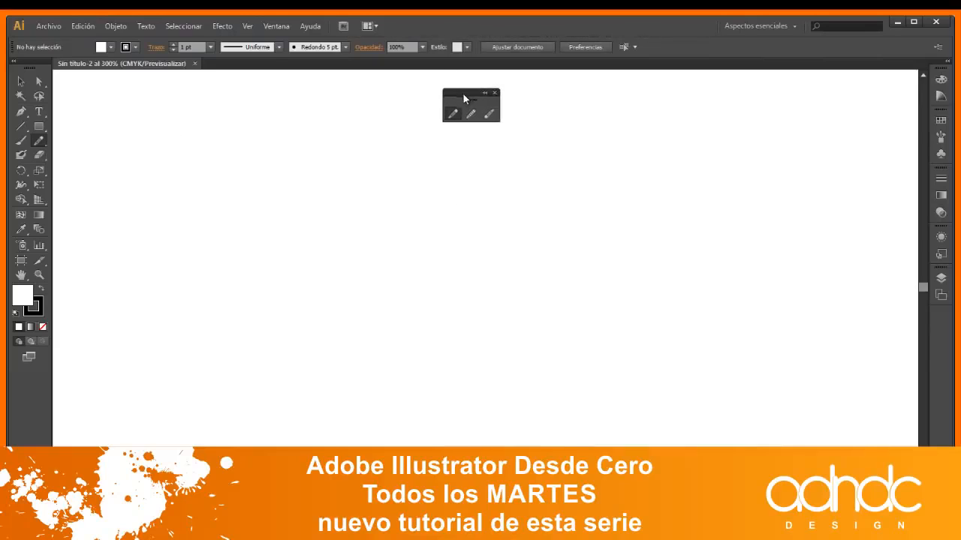
Draw a wavy pencil line about 84 mm wide and paint a similar Redondo 5 pt. brush stroke just above it.
{"action": "left_click", "coordinate": [42, 142]}
{"action": "mouse_move", "coordinate": [261, 194]}
{"action": "left_mouse_down"}
{"action": "mouse_move", "coordinate": [313, 182]}
{"action": "mouse_move", "coordinate": [352, 203]}
{"action": "mouse_move", "coordinate": [381, 204]}
{"action": "mouse_move", "coordinate": [442, 176]}
{"action": "mouse_move", "coordinate": [558, 199]}
{"action": "mouse_move", "coordinate": [633, 179]}
{"action": "mouse_move", "coordinate": [693, 190]}
{"action": "left_mouse_up"}
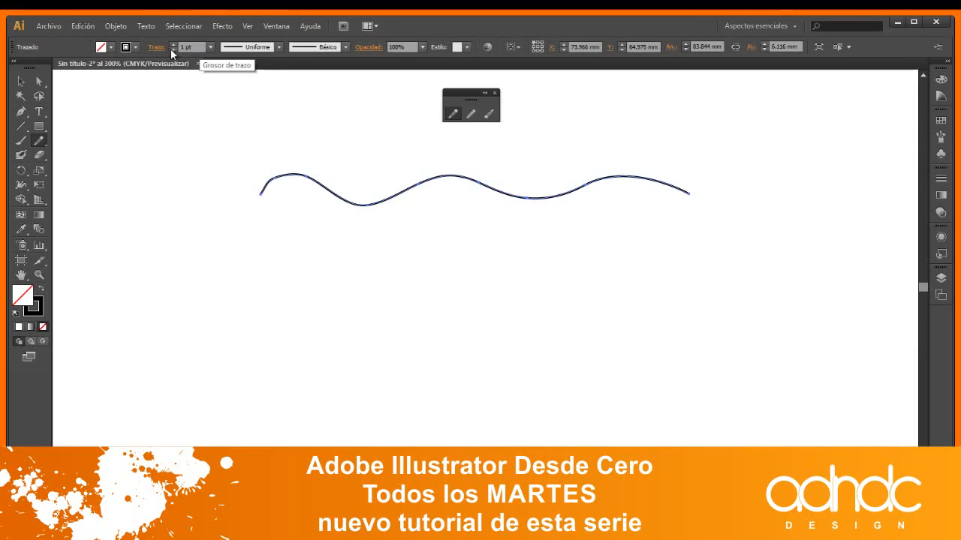
{"action": "left_click", "coordinate": [21, 140]}
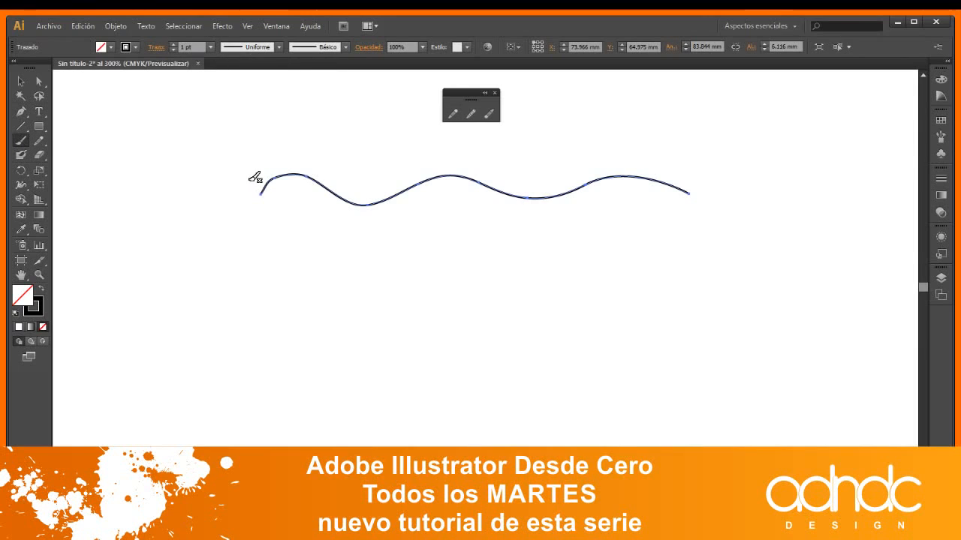
{"action": "mouse_move", "coordinate": [255, 179]}
{"action": "left_mouse_down"}
{"action": "mouse_move", "coordinate": [305, 158]}
{"action": "mouse_move", "coordinate": [413, 178]}
{"action": "mouse_move", "coordinate": [465, 163]}
{"action": "mouse_move", "coordinate": [569, 177]}
{"action": "mouse_move", "coordinate": [638, 153]}
{"action": "left_mouse_up"}
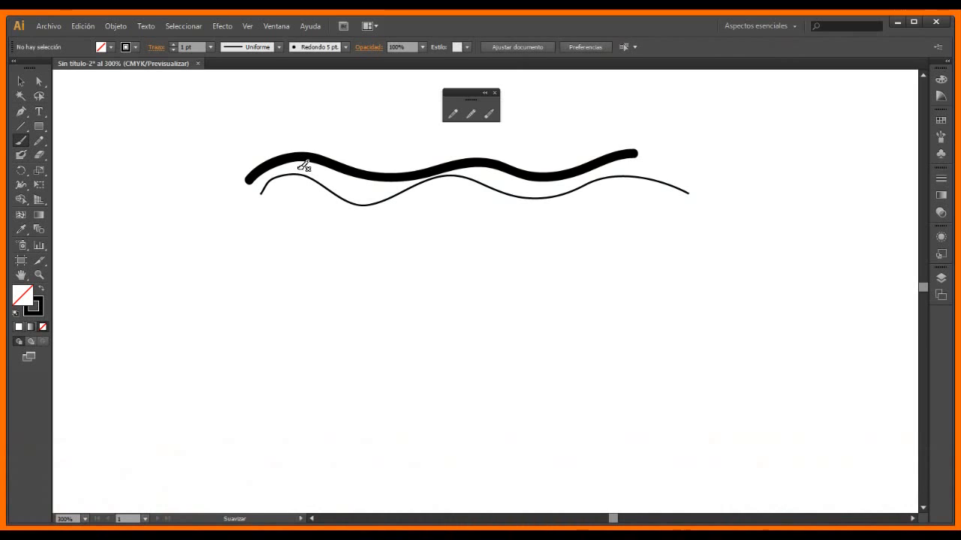
Try an 8 pt stroke weight on the wavy pencil line and set it back to 1 pt.
{"action": "key", "text": "v"}
{"action": "left_click", "coordinate": [331, 195]}
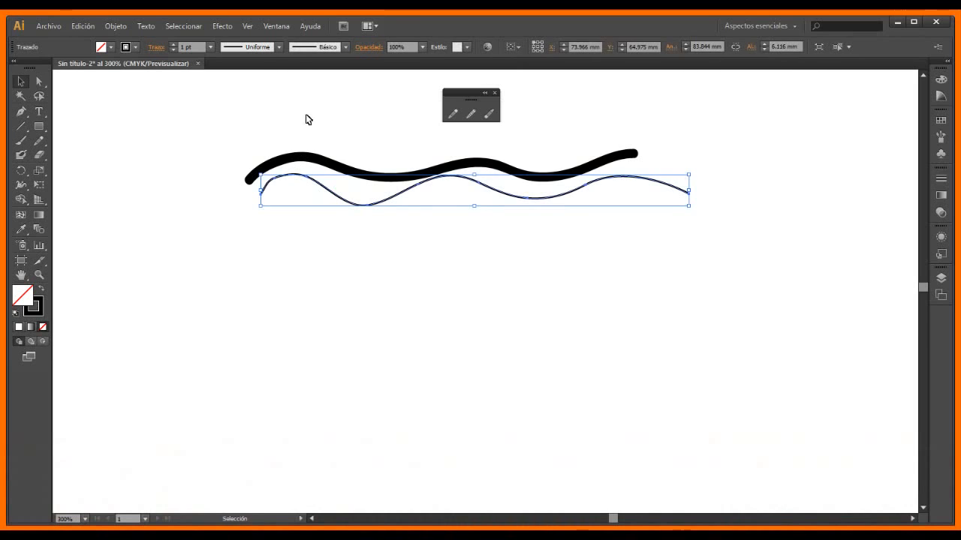
{"action": "left_click", "coordinate": [279, 47]}
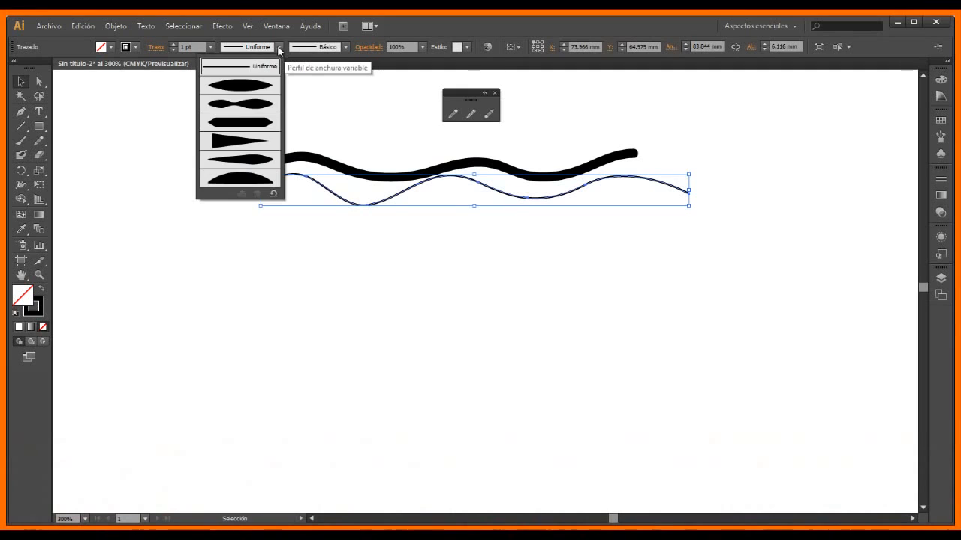
{"action": "left_click", "coordinate": [211, 47]}
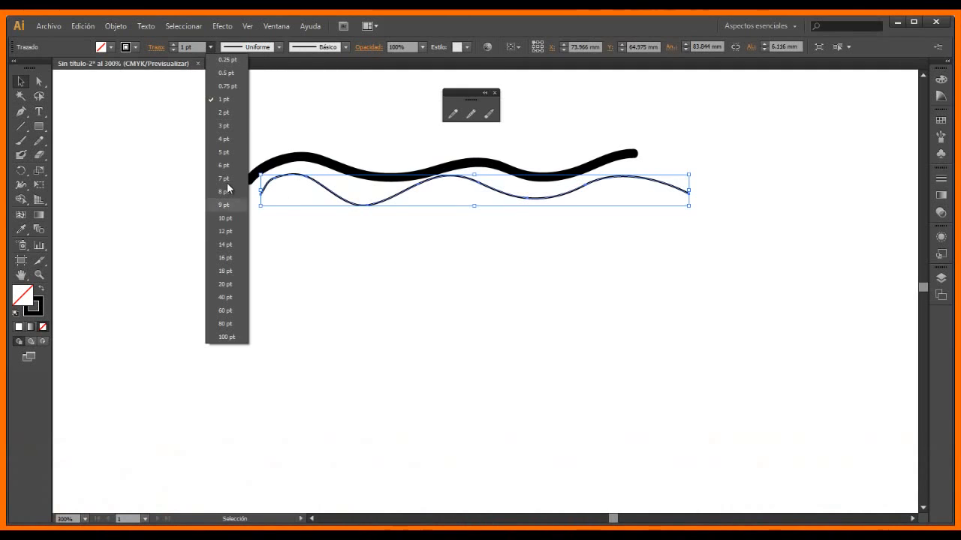
{"action": "left_click", "coordinate": [227, 191]}
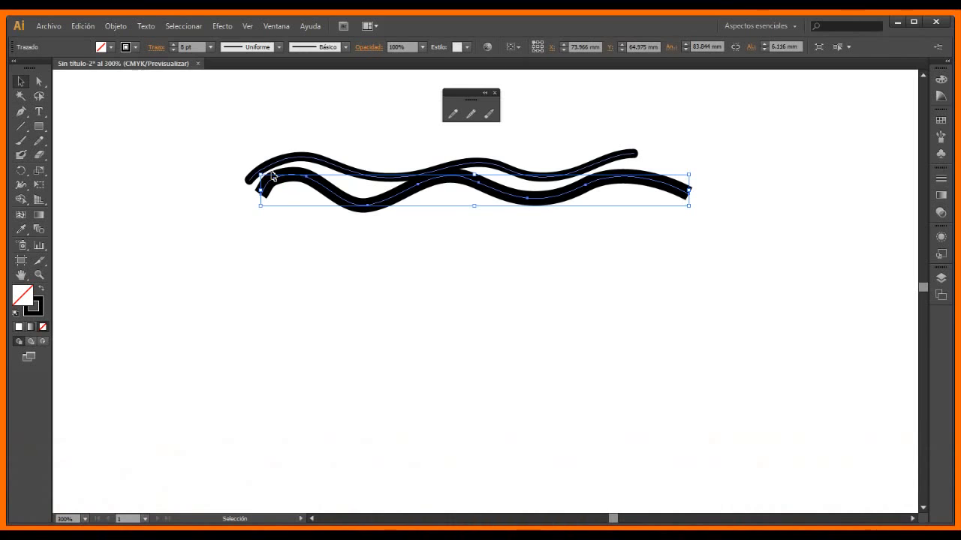
{"action": "left_click", "coordinate": [211, 47]}
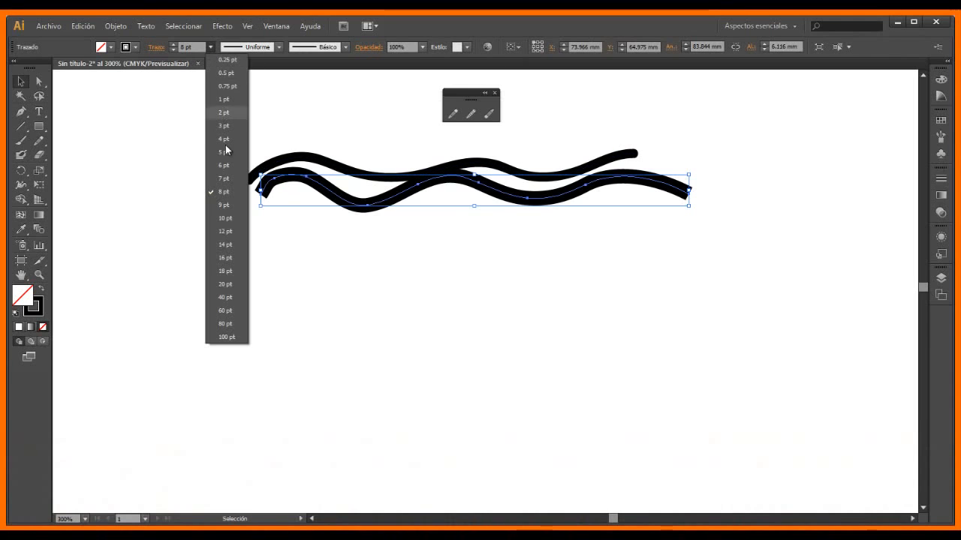
{"action": "left_click", "coordinate": [221, 100]}
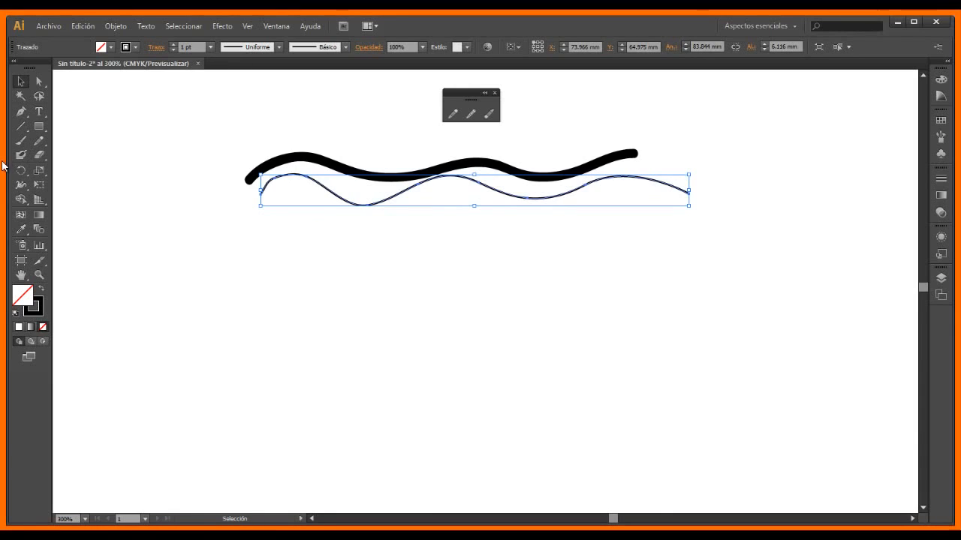
Draw a wavy pencil line about 71 mm wide below the existing strokes and review the Pencil tool options.
{"action": "left_click", "coordinate": [39, 141]}
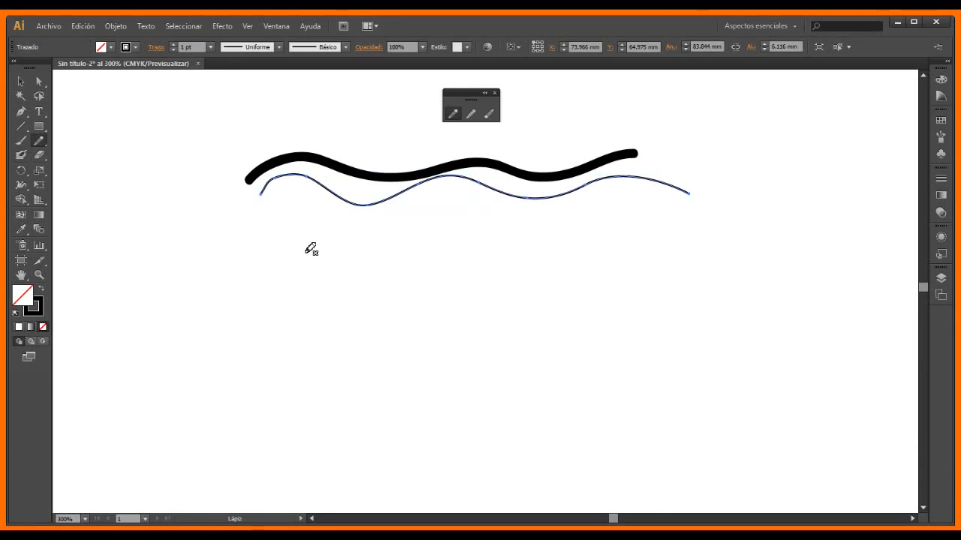
{"action": "mouse_move", "coordinate": [290, 263]}
{"action": "left_mouse_down"}
{"action": "mouse_move", "coordinate": [473, 274]}
{"action": "mouse_move", "coordinate": [536, 253]}
{"action": "mouse_move", "coordinate": [651, 277]}
{"action": "left_mouse_up"}
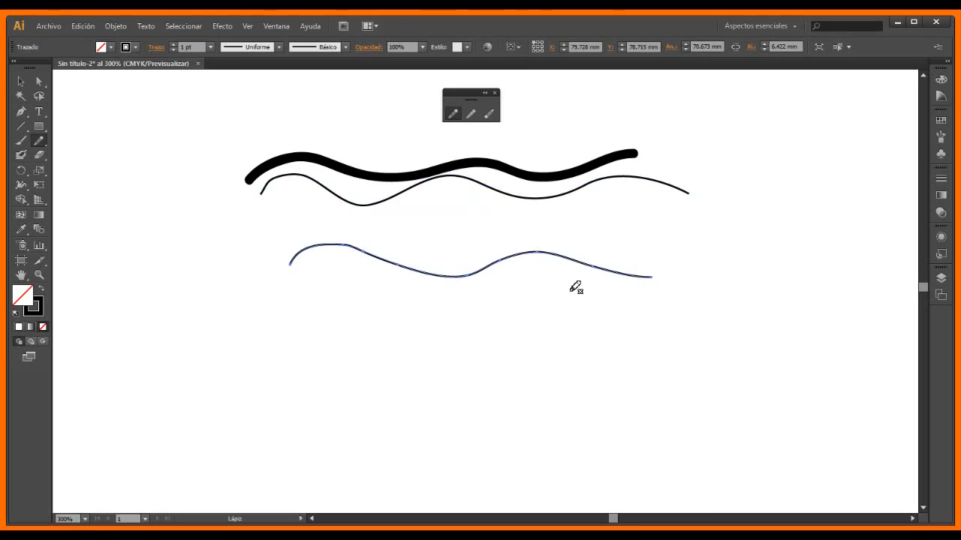
{"action": "double_click", "coordinate": [453, 114]}
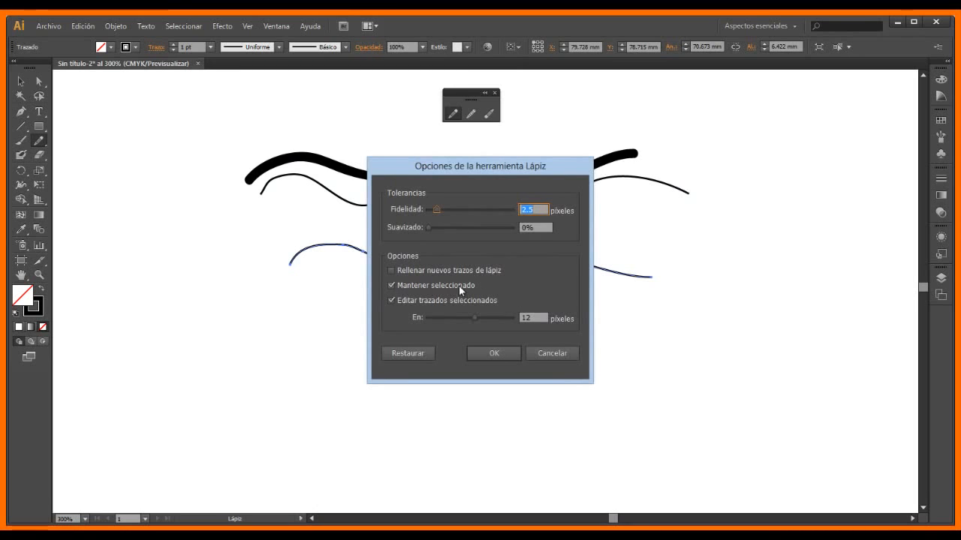
{"action": "left_click", "coordinate": [501, 353]}
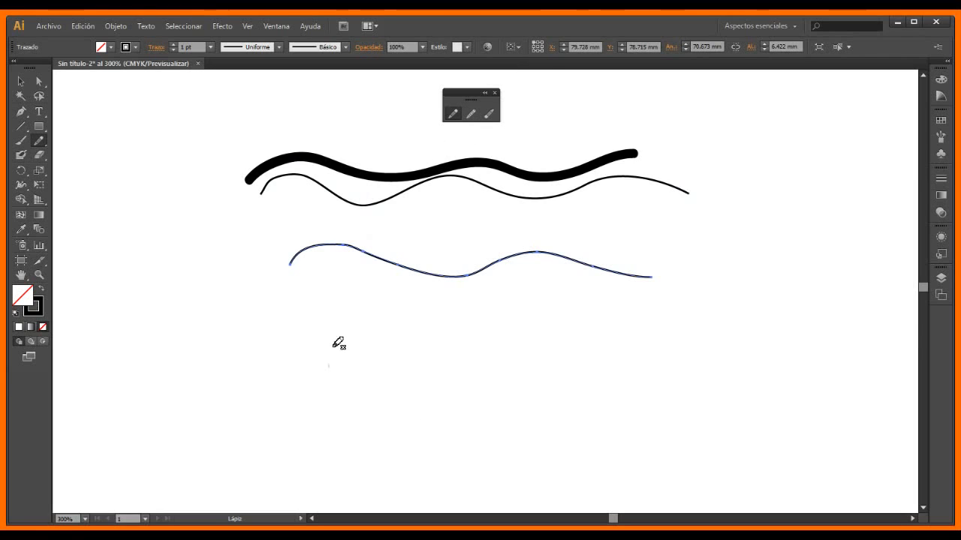
Draw a curvier pencil line about 65 mm wide below the others and even out its curves with the Smooth tool.
{"action": "mouse_move", "coordinate": [333, 347]}
{"action": "left_mouse_down"}
{"action": "mouse_move", "coordinate": [375, 364]}
{"action": "mouse_move", "coordinate": [394, 366]}
{"action": "mouse_move", "coordinate": [401, 336]}
{"action": "mouse_move", "coordinate": [420, 332]}
{"action": "mouse_move", "coordinate": [451, 384]}
{"action": "mouse_move", "coordinate": [486, 335]}
{"action": "mouse_move", "coordinate": [532, 359]}
{"action": "mouse_move", "coordinate": [662, 336]}
{"action": "left_mouse_up"}
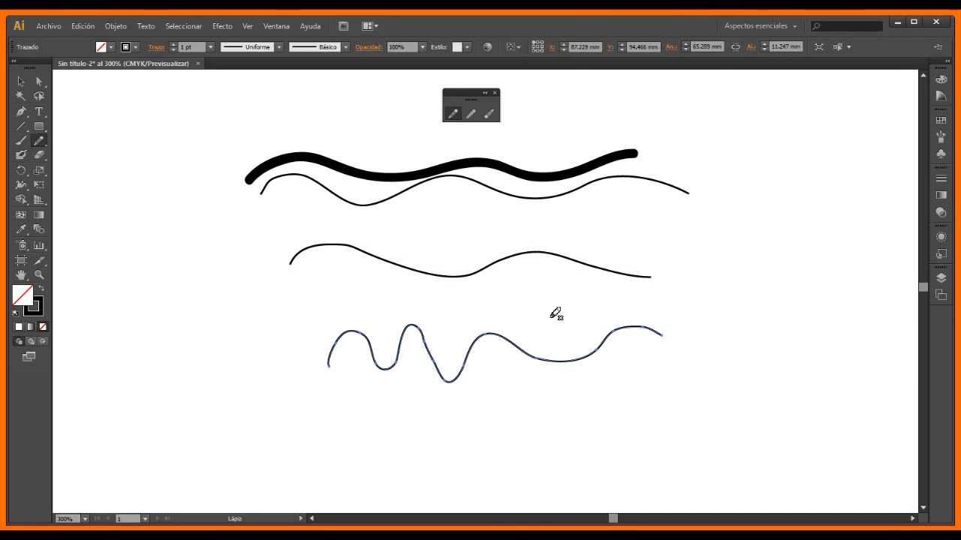
{"action": "left_click", "coordinate": [479, 112]}
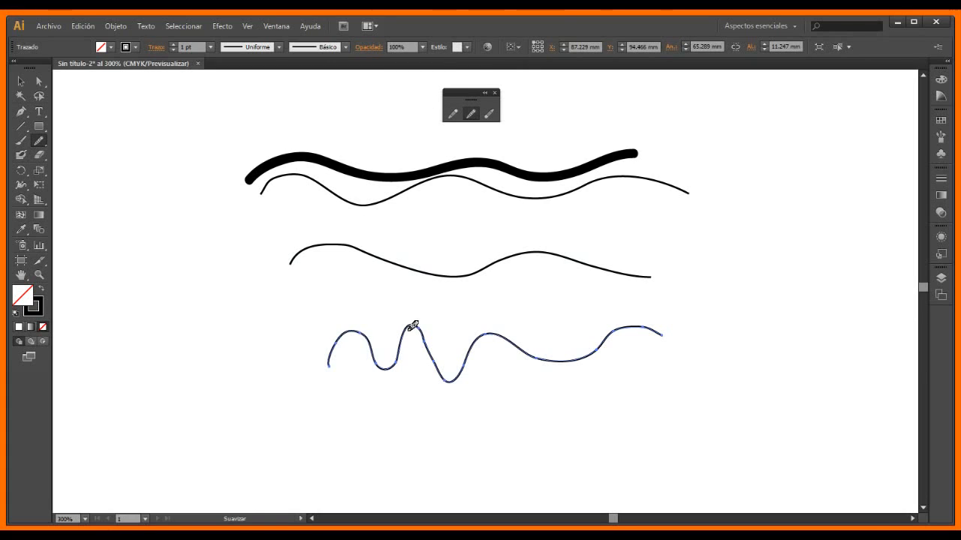
{"action": "mouse_move", "coordinate": [425, 327]}
{"action": "left_mouse_down"}
{"action": "mouse_move", "coordinate": [451, 380]}
{"action": "mouse_move", "coordinate": [485, 335]}
{"action": "mouse_move", "coordinate": [508, 337]}
{"action": "left_mouse_up"}
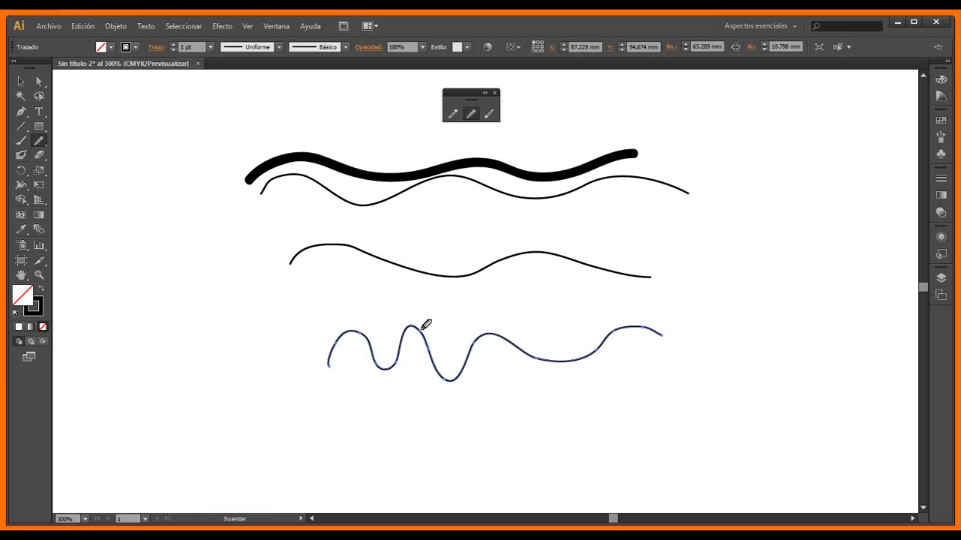
{"action": "mouse_move", "coordinate": [433, 331]}
{"action": "left_mouse_down"}
{"action": "mouse_move", "coordinate": [432, 364]}
{"action": "mouse_move", "coordinate": [413, 330]}
{"action": "mouse_move", "coordinate": [393, 351]}
{"action": "mouse_move", "coordinate": [403, 350]}
{"action": "mouse_move", "coordinate": [395, 368]}
{"action": "mouse_move", "coordinate": [370, 359]}
{"action": "mouse_move", "coordinate": [341, 335]}
{"action": "left_mouse_up"}
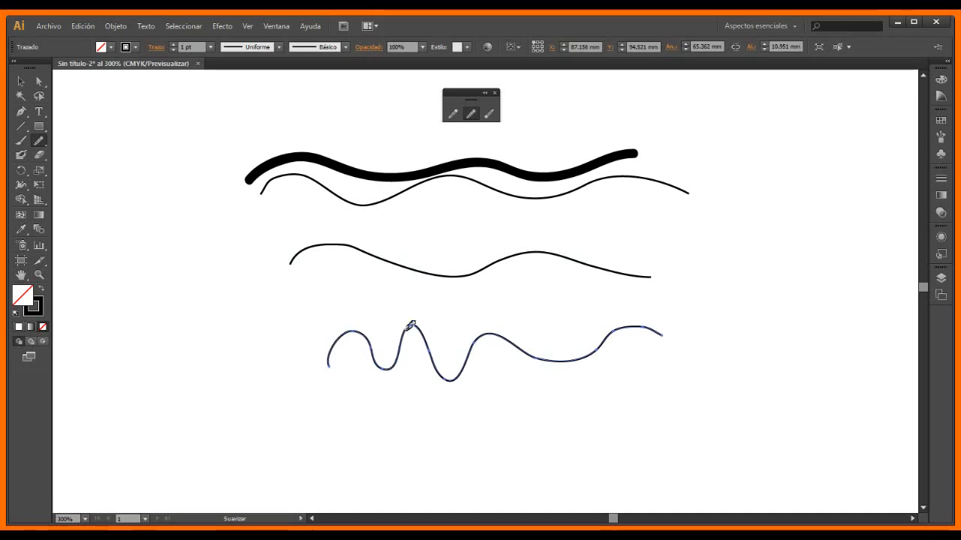
{"action": "mouse_move", "coordinate": [486, 331]}
{"action": "left_mouse_down"}
{"action": "mouse_move", "coordinate": [538, 361]}
{"action": "mouse_move", "coordinate": [593, 358]}
{"action": "mouse_move", "coordinate": [629, 316]}
{"action": "mouse_move", "coordinate": [583, 358]}
{"action": "mouse_move", "coordinate": [548, 360]}
{"action": "mouse_move", "coordinate": [472, 345]}
{"action": "left_mouse_up"}
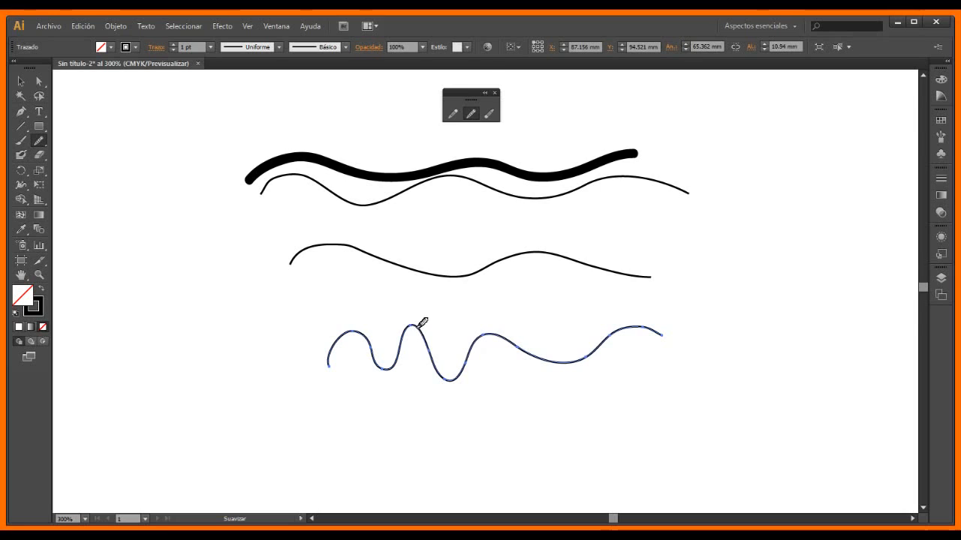
{"action": "mouse_move", "coordinate": [402, 323]}
{"action": "left_mouse_down"}
{"action": "mouse_move", "coordinate": [388, 345]}
{"action": "mouse_move", "coordinate": [365, 328]}
{"action": "mouse_move", "coordinate": [350, 330]}
{"action": "left_mouse_up"}
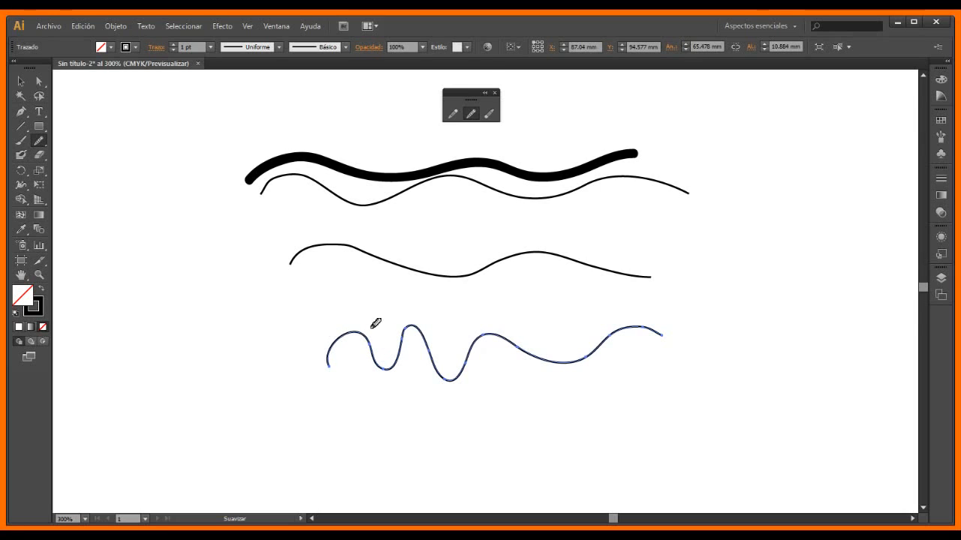
{"action": "mouse_move", "coordinate": [398, 357]}
{"action": "left_mouse_down"}
{"action": "mouse_move", "coordinate": [418, 328]}
{"action": "mouse_move", "coordinate": [434, 367]}
{"action": "mouse_move", "coordinate": [433, 358]}
{"action": "mouse_move", "coordinate": [458, 368]}
{"action": "mouse_move", "coordinate": [455, 380]}
{"action": "mouse_move", "coordinate": [433, 365]}
{"action": "mouse_move", "coordinate": [453, 368]}
{"action": "mouse_move", "coordinate": [492, 333]}
{"action": "mouse_move", "coordinate": [542, 357]}
{"action": "mouse_move", "coordinate": [571, 358]}
{"action": "mouse_move", "coordinate": [630, 327]}
{"action": "mouse_move", "coordinate": [666, 330]}
{"action": "left_mouse_up"}
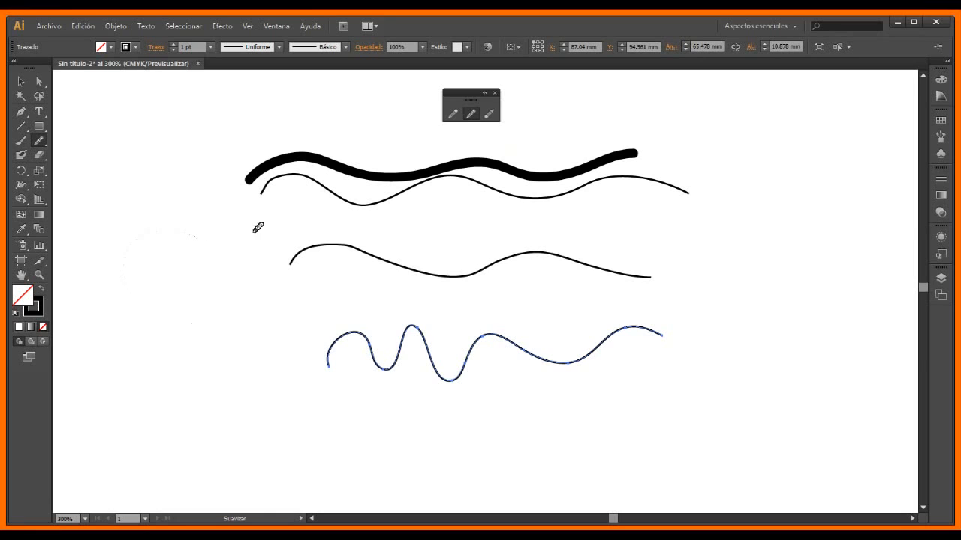
Draw a rough freehand circle about 19 mm wide beside the wavy lines and smooth its outline with the Smooth tool.
{"action": "left_click", "coordinate": [453, 113]}
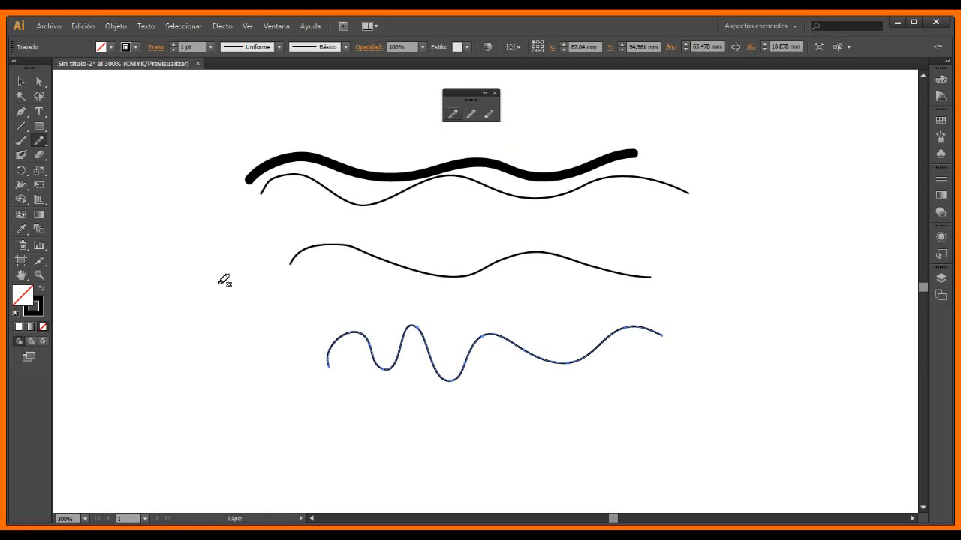
{"action": "mouse_move", "coordinate": [197, 240]}
{"action": "left_mouse_down"}
{"action": "mouse_move", "coordinate": [191, 343]}
{"action": "mouse_move", "coordinate": [129, 261]}
{"action": "left_mouse_up"}
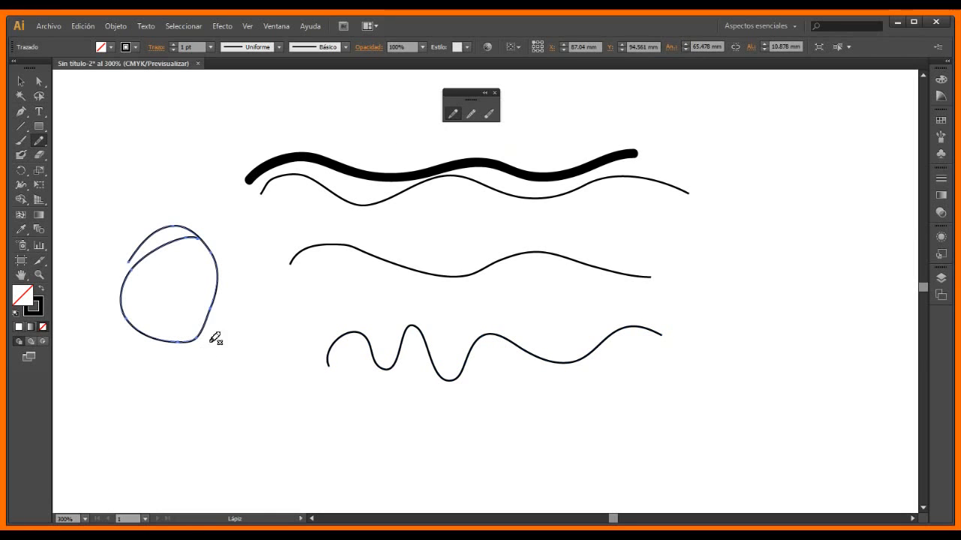
{"action": "left_click", "coordinate": [470, 113]}
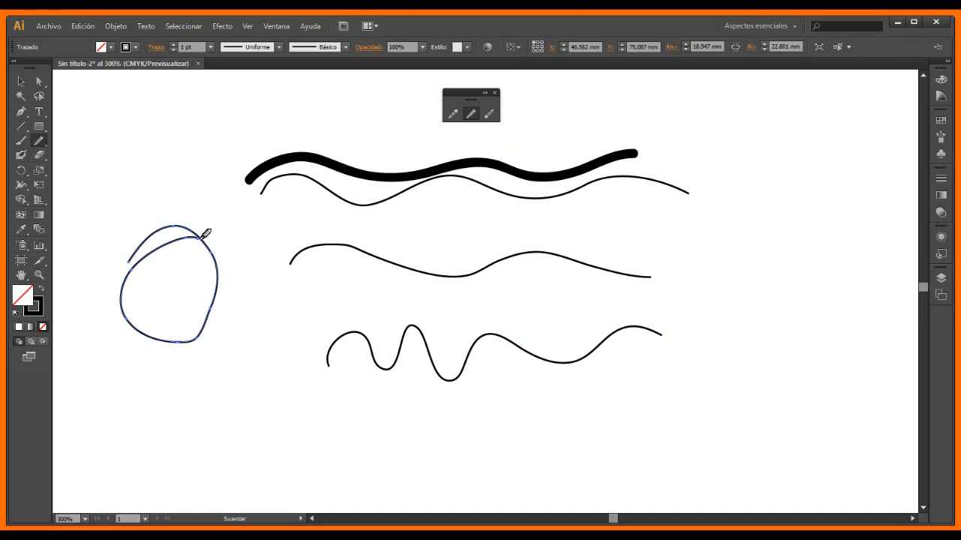
{"action": "left_click_drag", "start_coordinate": [219, 266], "coordinate": [213, 305]}
{"action": "left_click_drag", "start_coordinate": [190, 341], "coordinate": [172, 351]}
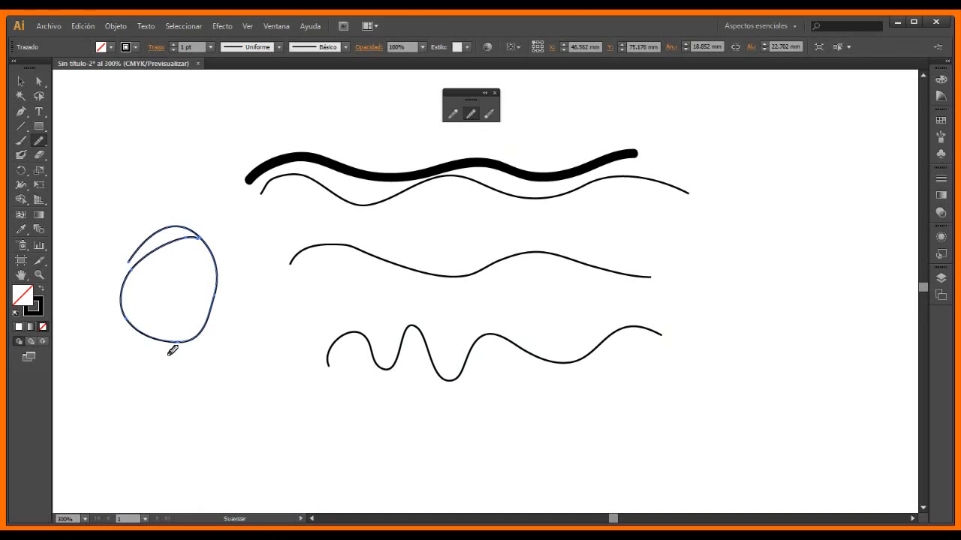
{"action": "mouse_move", "coordinate": [201, 238]}
{"action": "left_mouse_down"}
{"action": "mouse_move", "coordinate": [133, 267]}
{"action": "mouse_move", "coordinate": [120, 304]}
{"action": "mouse_move", "coordinate": [158, 339]}
{"action": "mouse_move", "coordinate": [197, 337]}
{"action": "mouse_move", "coordinate": [203, 253]}
{"action": "left_mouse_up"}
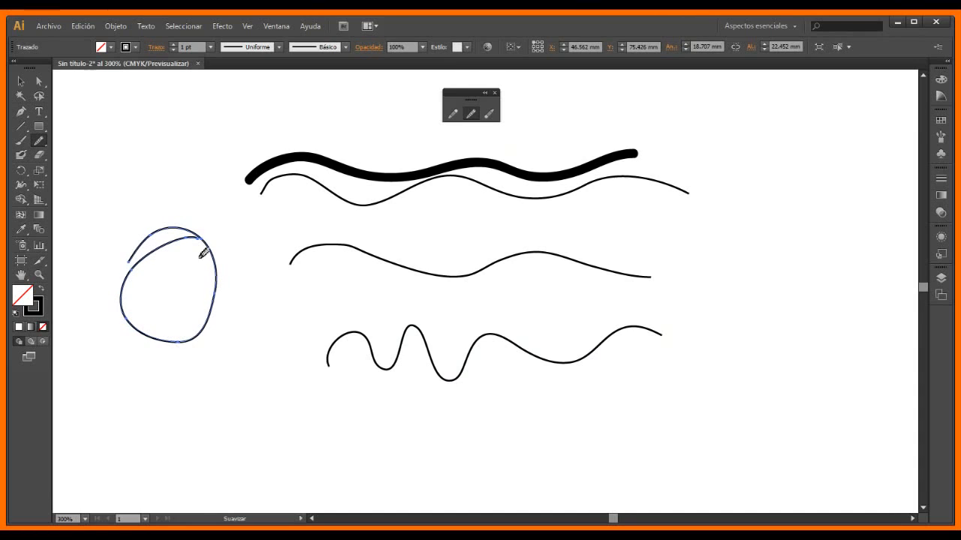
{"action": "mouse_move", "coordinate": [124, 268]}
{"action": "left_mouse_down"}
{"action": "mouse_move", "coordinate": [189, 253]}
{"action": "mouse_move", "coordinate": [207, 235]}
{"action": "left_mouse_up"}
{"action": "left_click_drag", "start_coordinate": [165, 333], "coordinate": [204, 235]}
{"action": "left_click_drag", "start_coordinate": [140, 265], "coordinate": [130, 313]}
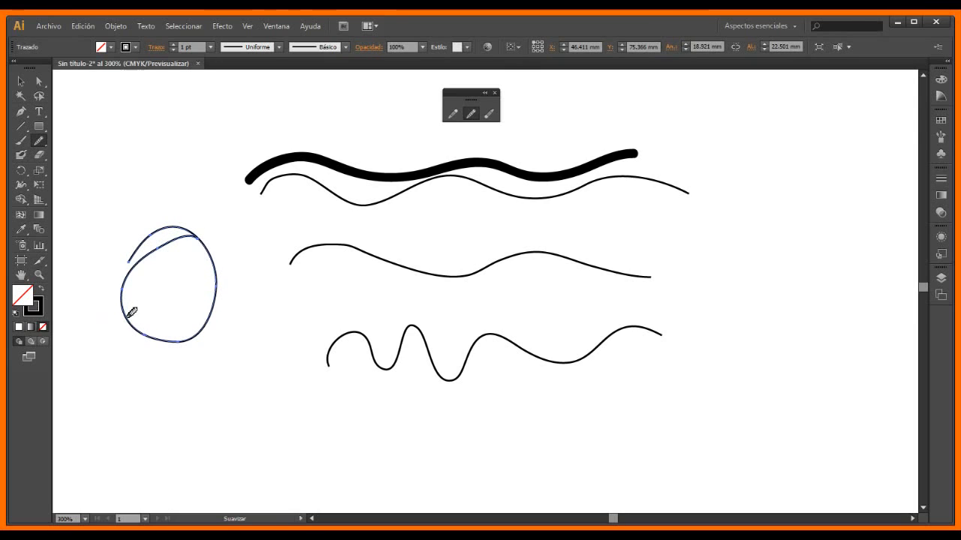
Review the fidelity and smoothness tolerances of the Smooth tool without changing them.
{"action": "double_click", "coordinate": [473, 114]}
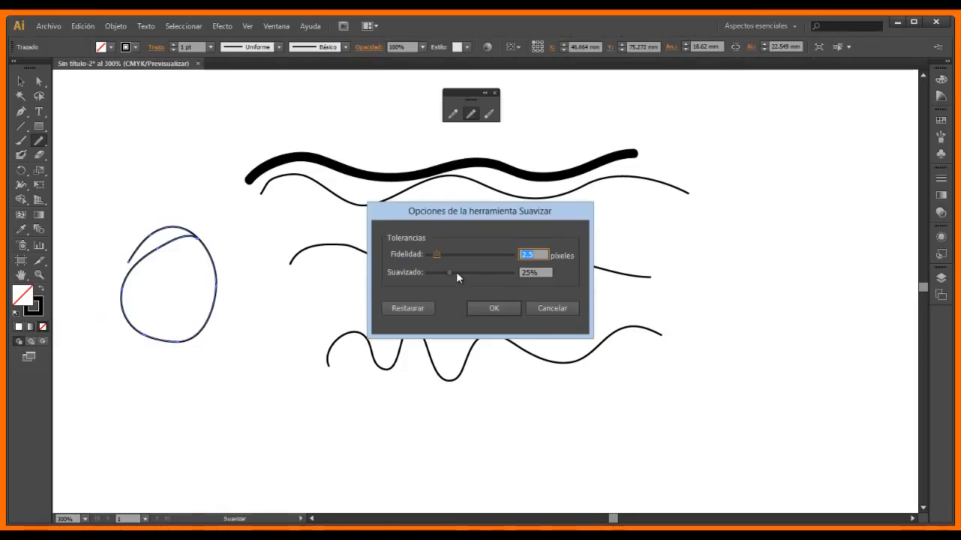
{"action": "left_click", "coordinate": [554, 309]}
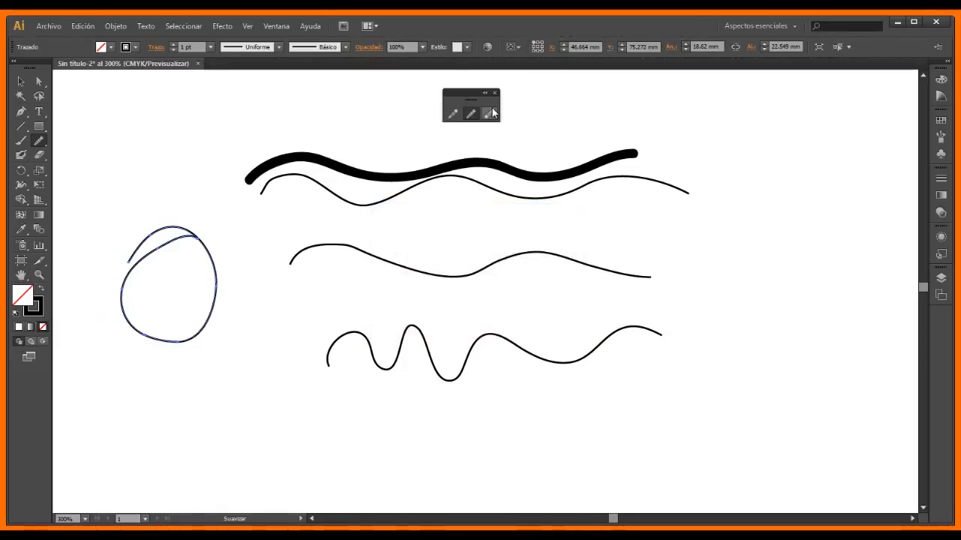
Erase sections of the freehand circle's outline with the Path Eraser tool, leaving separate arcs.
{"action": "left_click", "coordinate": [489, 114]}
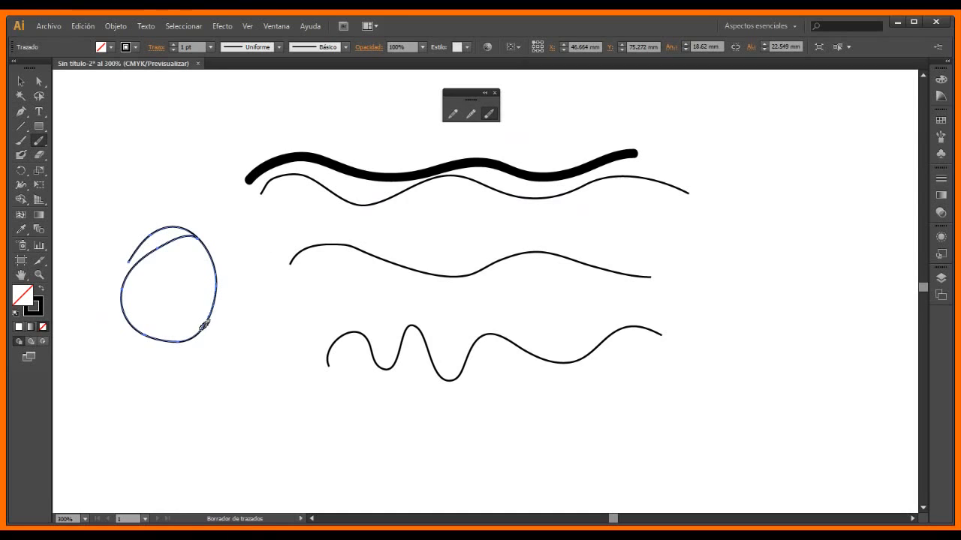
{"action": "mouse_move", "coordinate": [204, 324]}
{"action": "left_mouse_down"}
{"action": "mouse_move", "coordinate": [217, 294]}
{"action": "mouse_move", "coordinate": [210, 258]}
{"action": "mouse_move", "coordinate": [170, 239]}
{"action": "left_mouse_up"}
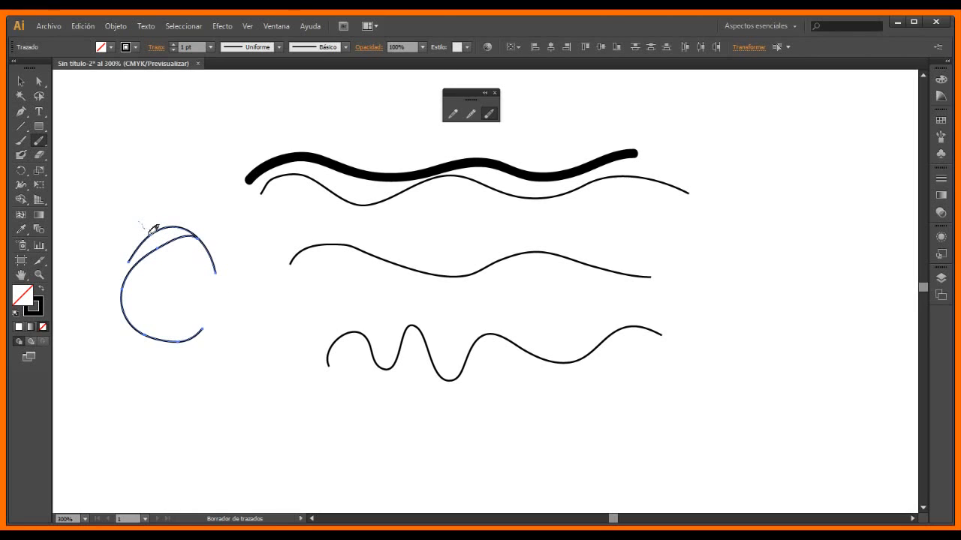
{"action": "left_click_drag", "start_coordinate": [162, 238], "coordinate": [165, 239]}
{"action": "mouse_move", "coordinate": [127, 279]}
{"action": "left_mouse_down"}
{"action": "mouse_move", "coordinate": [120, 304]}
{"action": "mouse_move", "coordinate": [130, 322]}
{"action": "left_mouse_up"}
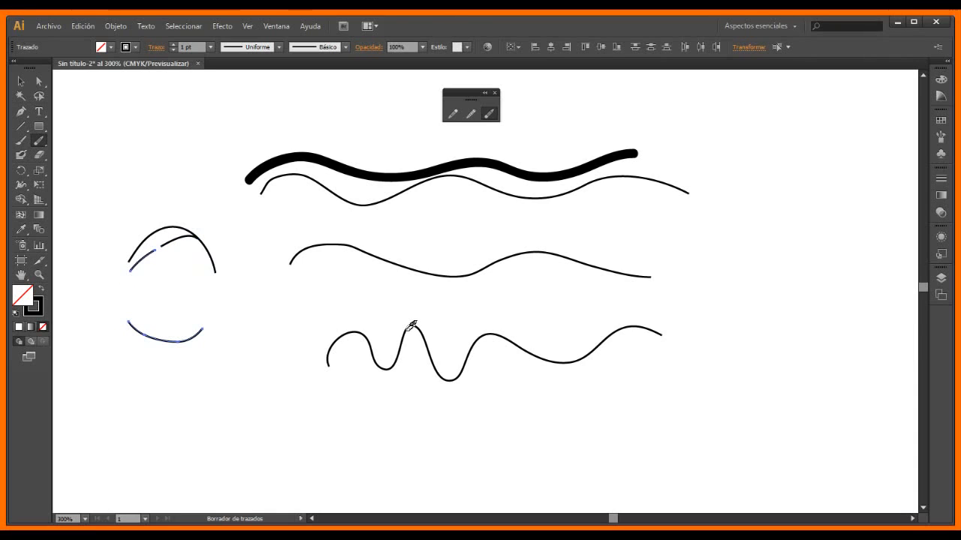
Select the lowest wavy line and erase three sections of it with the Path Eraser tool to split it up.
{"action": "key", "text": "v"}
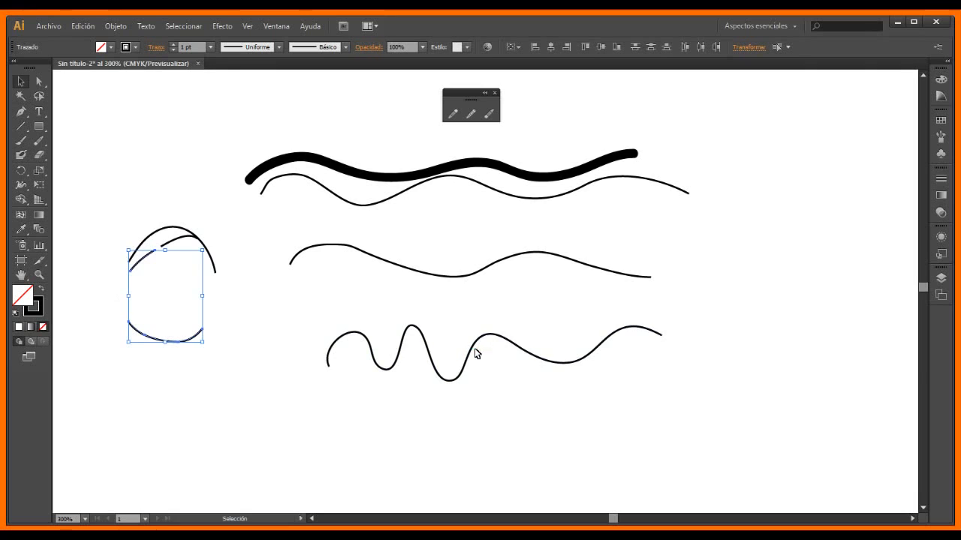
{"action": "left_click", "coordinate": [474, 349]}
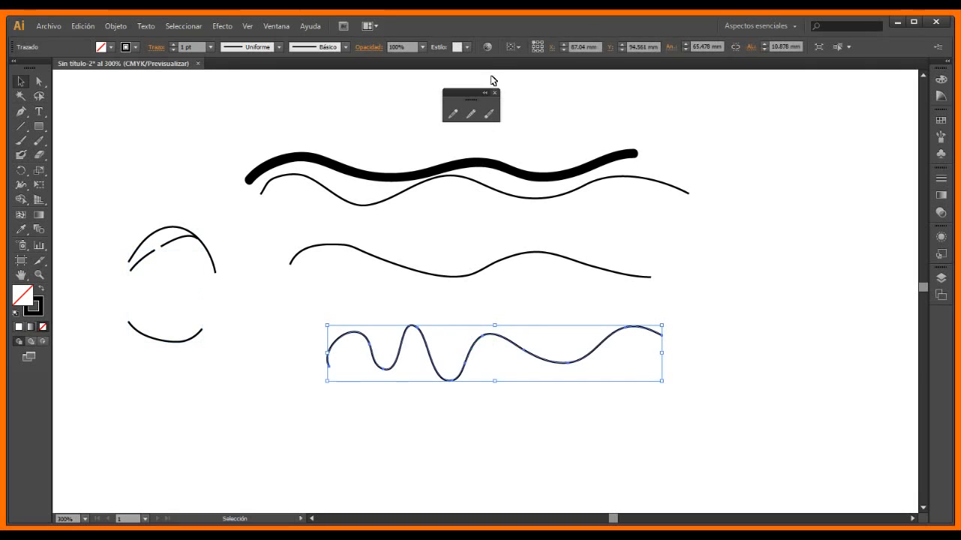
{"action": "left_click", "coordinate": [490, 114]}
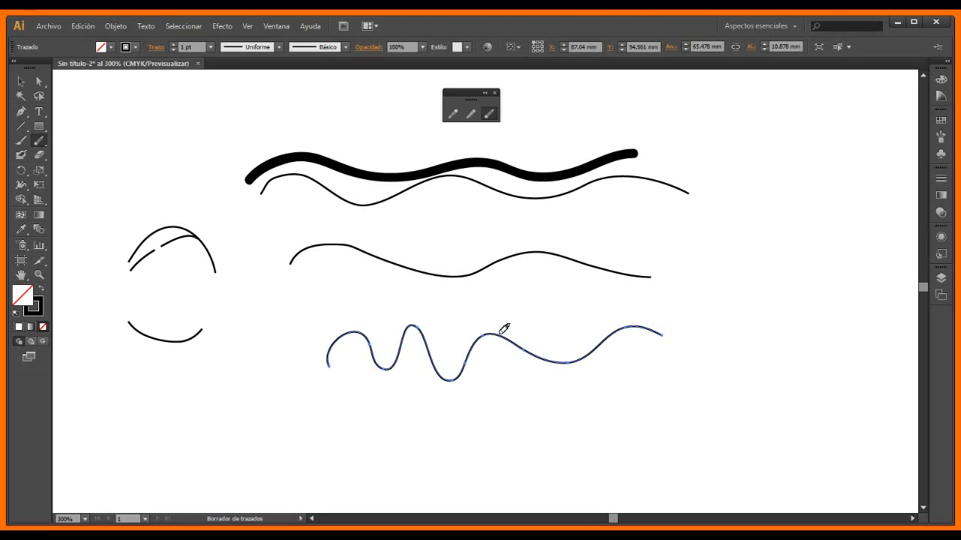
{"action": "left_click_drag", "start_coordinate": [536, 349], "coordinate": [481, 337]}
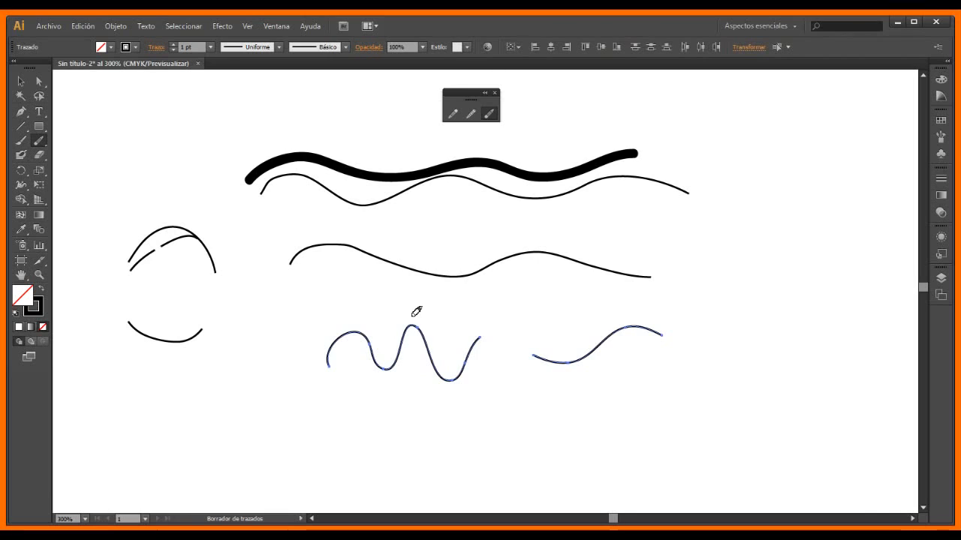
{"action": "mouse_move", "coordinate": [413, 307]}
{"action": "left_mouse_down"}
{"action": "mouse_move", "coordinate": [418, 362]}
{"action": "mouse_move", "coordinate": [422, 328]}
{"action": "left_mouse_up"}
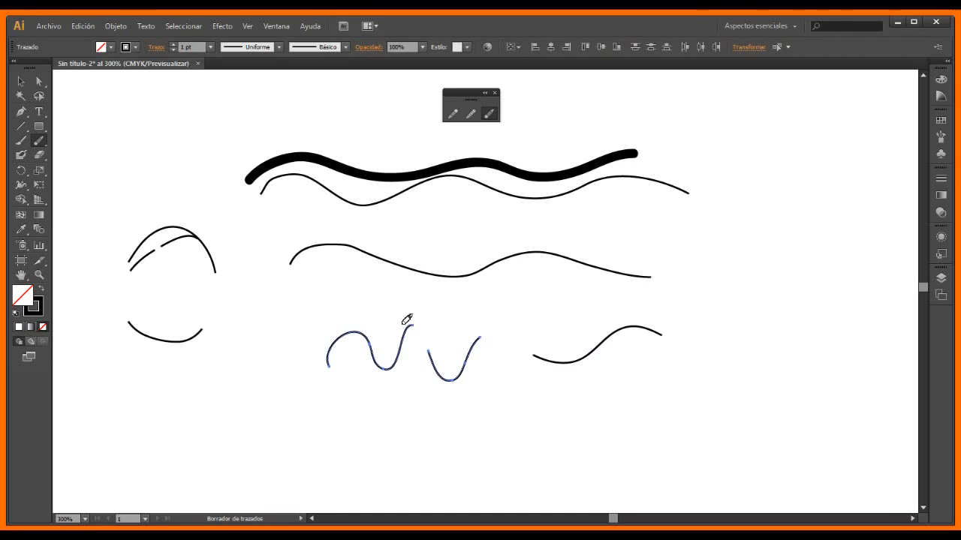
{"action": "left_click_drag", "start_coordinate": [382, 364], "coordinate": [400, 355]}
Select the fragments of the erased wavy line one by one to check that they are independent paths, and deselect everything.
{"action": "key", "text": "v"}
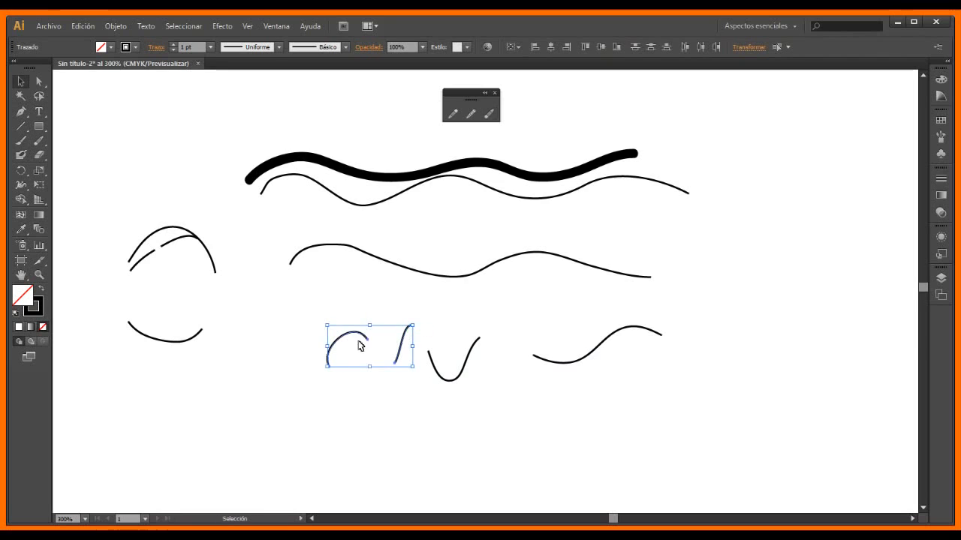
{"action": "left_click", "coordinate": [405, 346]}
{"action": "left_click", "coordinate": [403, 337]}
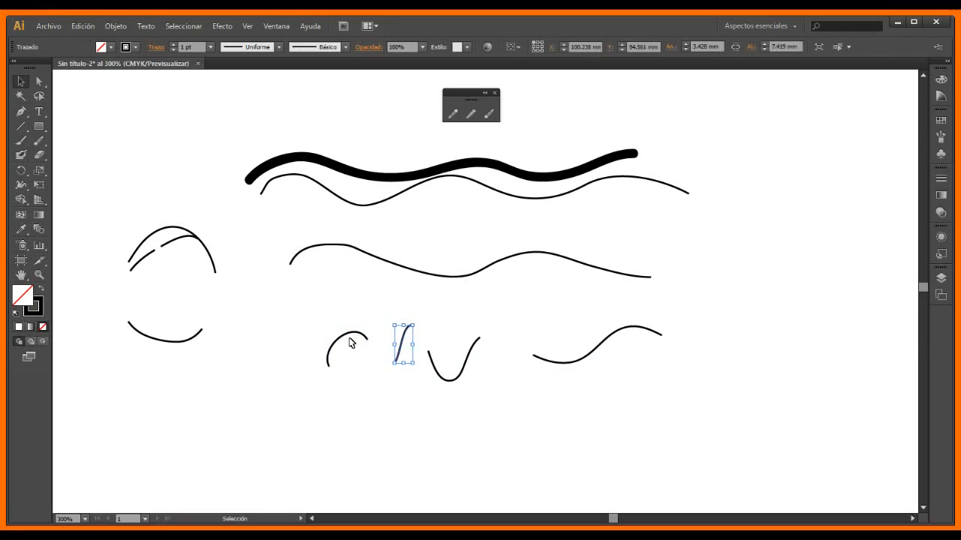
{"action": "left_click", "coordinate": [357, 334]}
{"action": "left_click", "coordinate": [459, 366]}
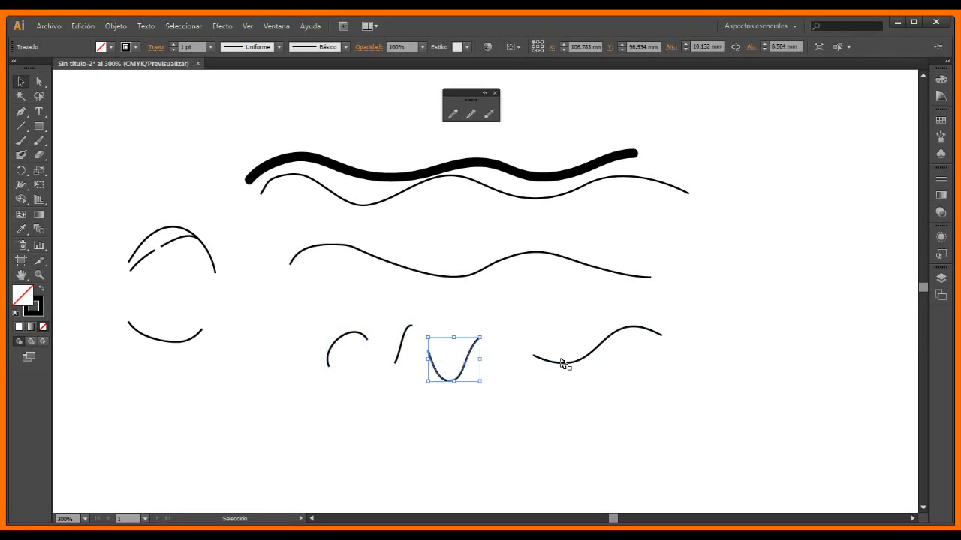
{"action": "left_click", "coordinate": [569, 359]}
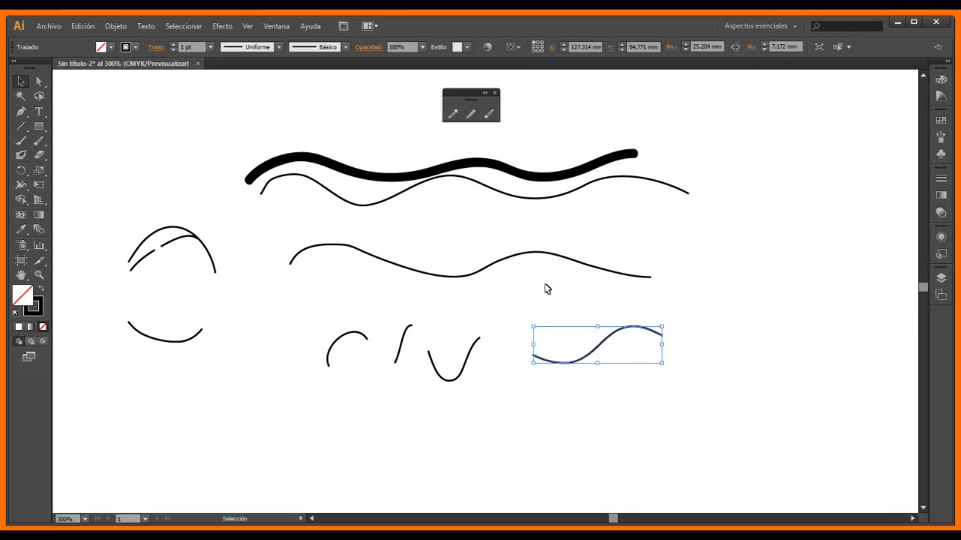
{"action": "left_click", "coordinate": [495, 317]}
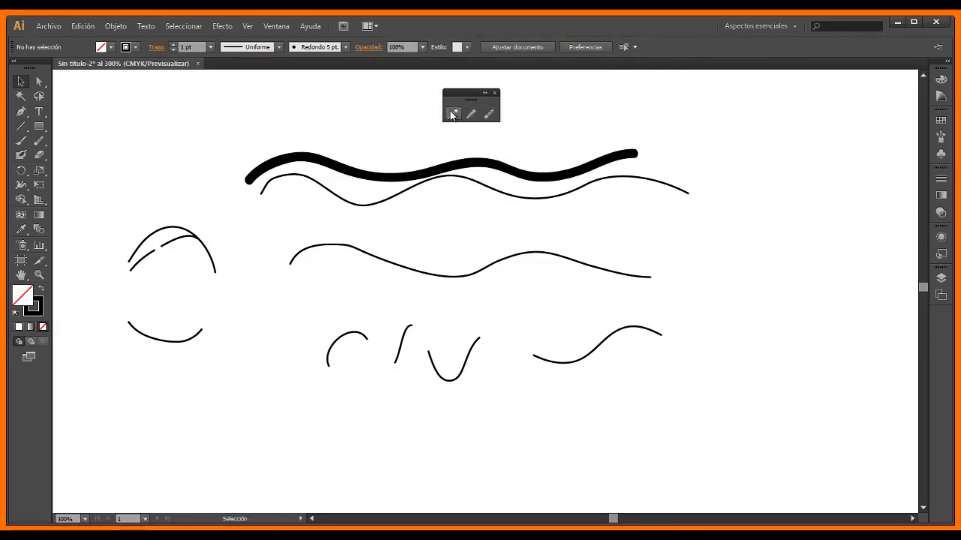
Draw a five-pointed star about 25 mm wide beside the ends of the upper wavy lines.
{"action": "left_click", "coordinate": [39, 126]}
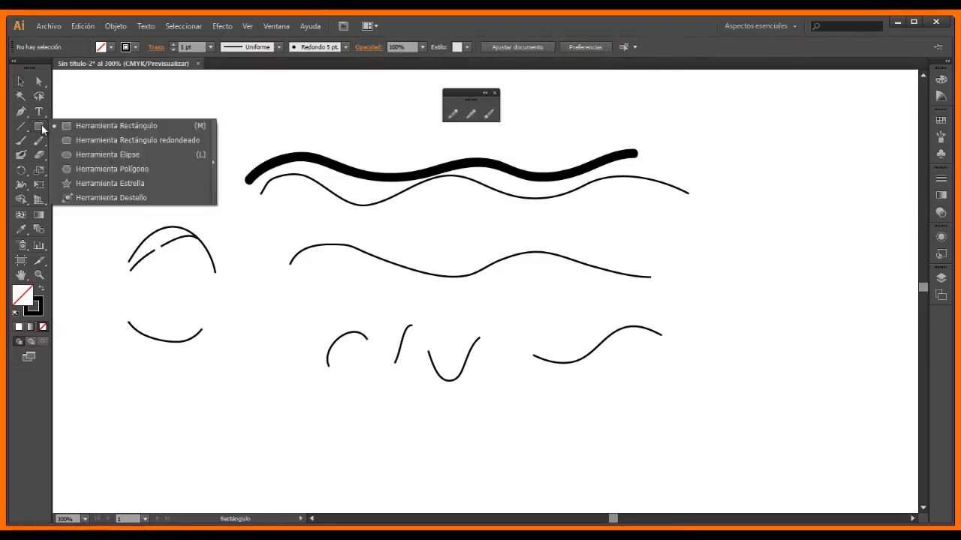
{"action": "left_click", "coordinate": [80, 186]}
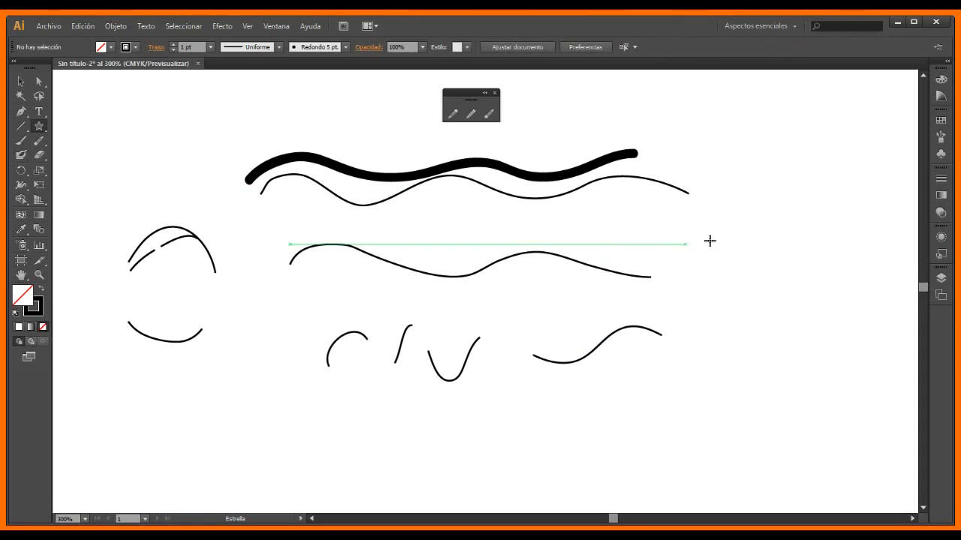
{"action": "left_click_drag", "start_coordinate": [708, 240], "coordinate": [752, 292]}
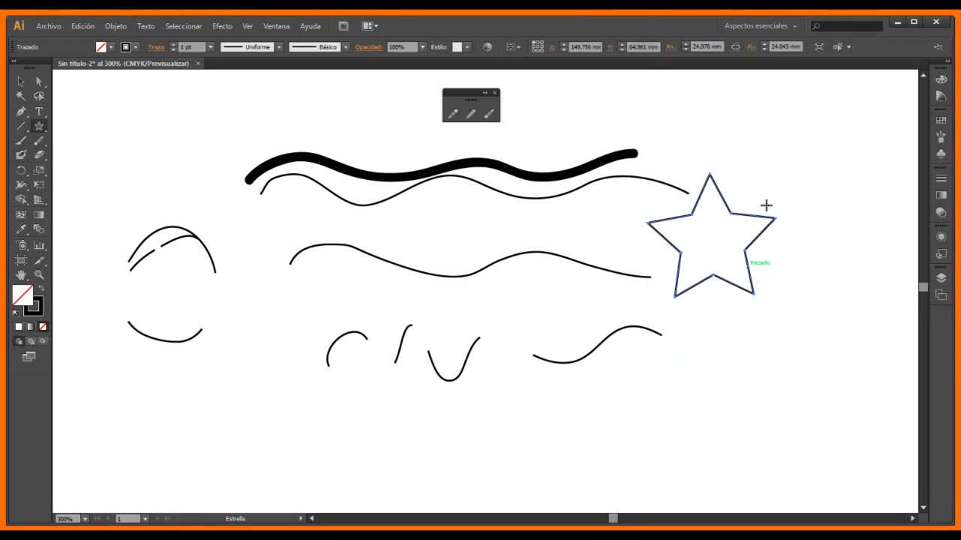
Smooth the upper edges and inner corners of the star with repeated Smooth tool strokes.
{"action": "left_click", "coordinate": [468, 114]}
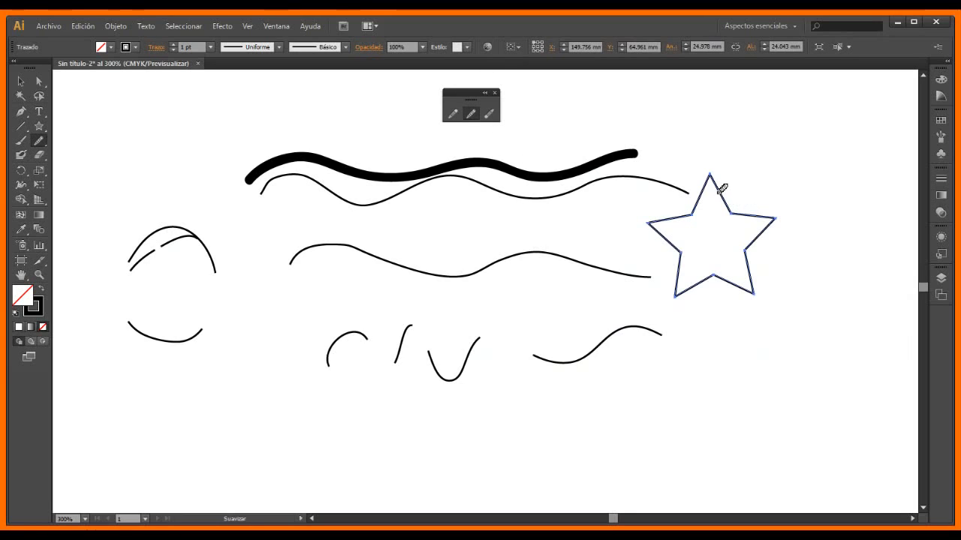
{"action": "mouse_move", "coordinate": [720, 183]}
{"action": "left_mouse_down"}
{"action": "mouse_move", "coordinate": [733, 215]}
{"action": "mouse_move", "coordinate": [779, 213]}
{"action": "left_mouse_up"}
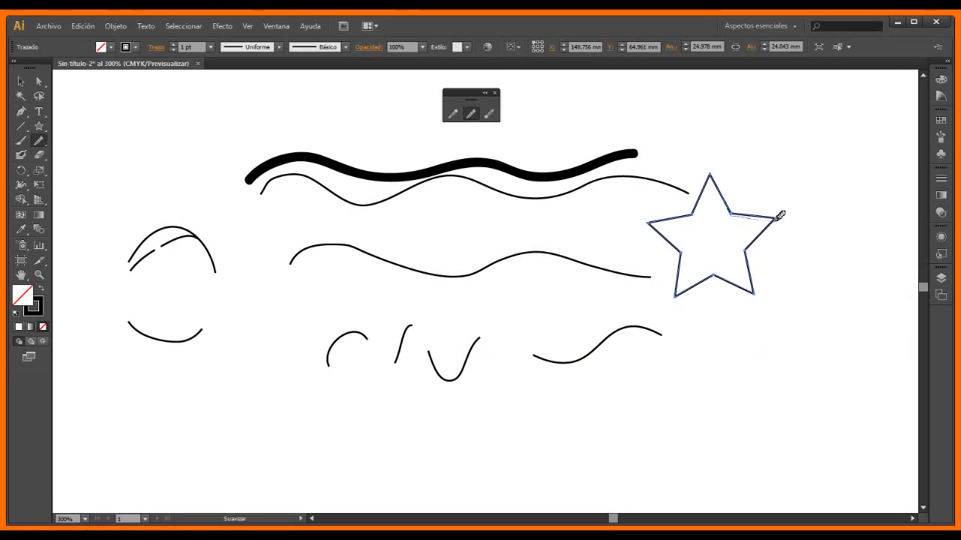
{"action": "mouse_move", "coordinate": [711, 178]}
{"action": "left_mouse_down"}
{"action": "mouse_move", "coordinate": [771, 216]}
{"action": "mouse_move", "coordinate": [711, 177]}
{"action": "mouse_move", "coordinate": [730, 211]}
{"action": "mouse_move", "coordinate": [776, 215]}
{"action": "left_mouse_up"}
{"action": "mouse_move", "coordinate": [712, 173]}
{"action": "left_mouse_down"}
{"action": "mouse_move", "coordinate": [724, 201]}
{"action": "mouse_move", "coordinate": [774, 212]}
{"action": "left_mouse_up"}
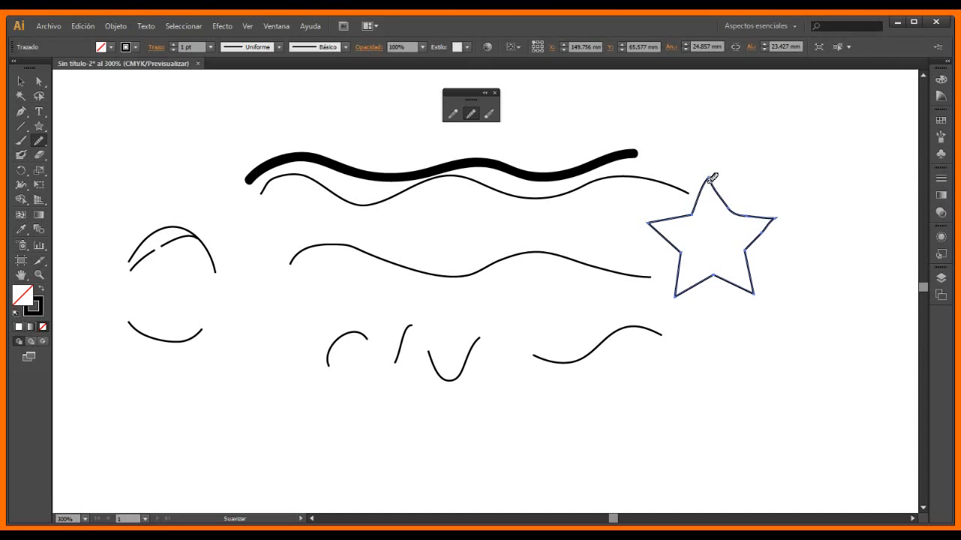
{"action": "left_click_drag", "start_coordinate": [666, 217], "coordinate": [637, 226]}
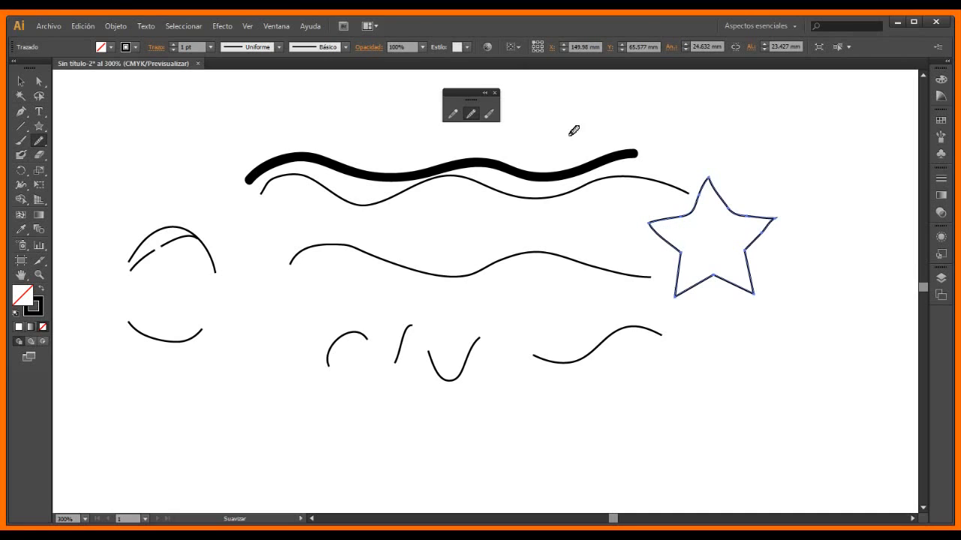
Erase the star's inner corners with the Path Eraser tool, leaving only its five separate tips.
{"action": "left_click", "coordinate": [490, 113]}
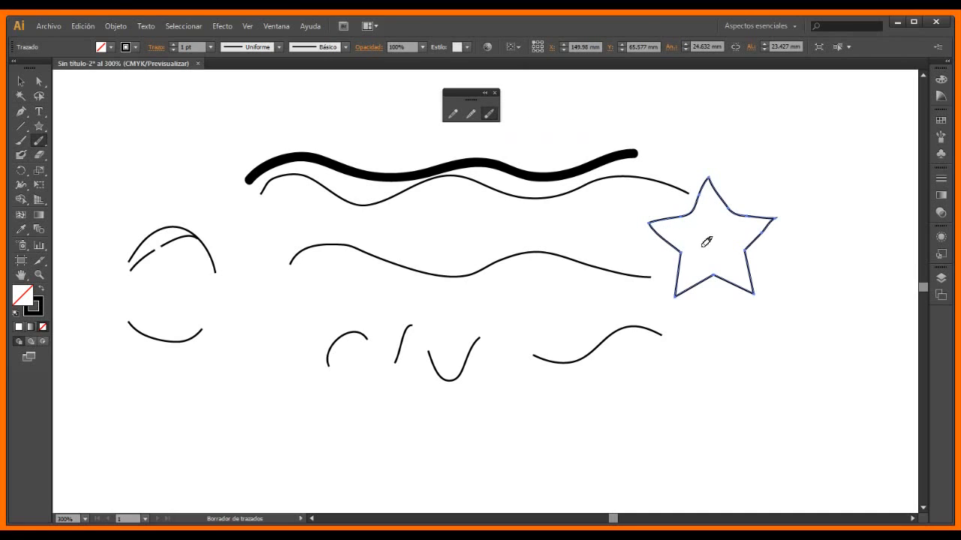
{"action": "left_click_drag", "start_coordinate": [681, 214], "coordinate": [708, 183]}
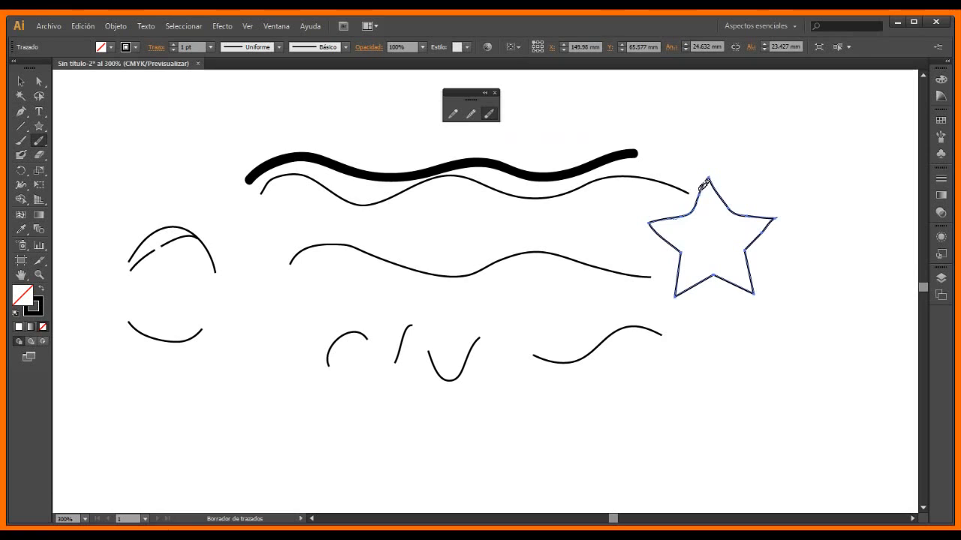
{"action": "left_click_drag", "start_coordinate": [755, 213], "coordinate": [766, 222]}
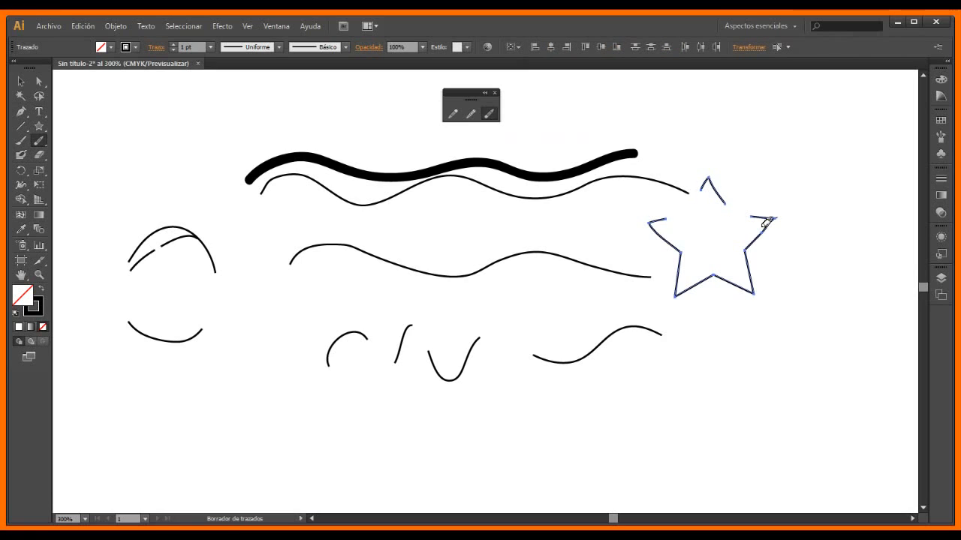
{"action": "left_click_drag", "start_coordinate": [749, 266], "coordinate": [749, 273]}
{"action": "mouse_move", "coordinate": [692, 285]}
{"action": "left_mouse_down"}
{"action": "mouse_move", "coordinate": [697, 269]}
{"action": "mouse_move", "coordinate": [681, 268]}
{"action": "left_mouse_up"}
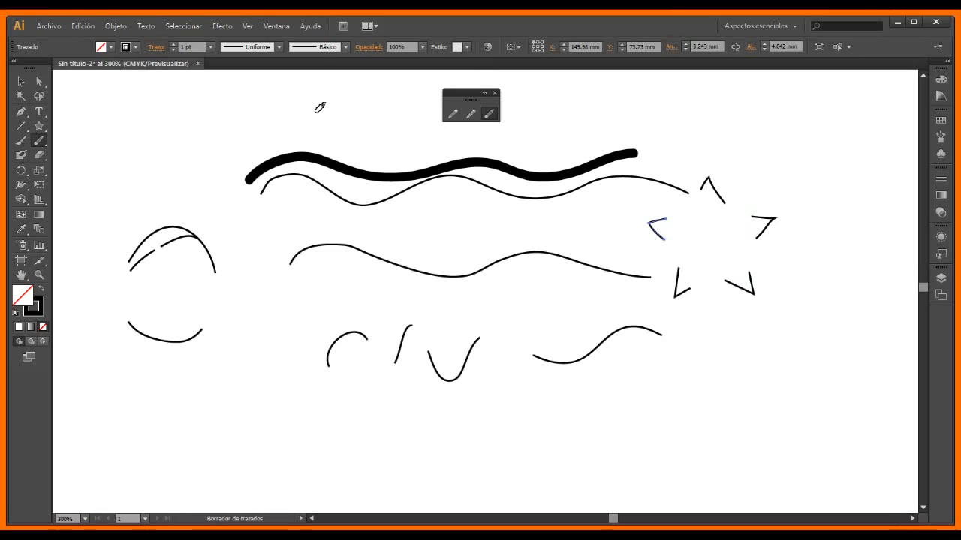
Select the star's tips one by one to check that they are independent paths, deselect everything, and close the floating Pencil tool group.
{"action": "key", "text": "v"}
{"action": "left_click", "coordinate": [719, 193]}
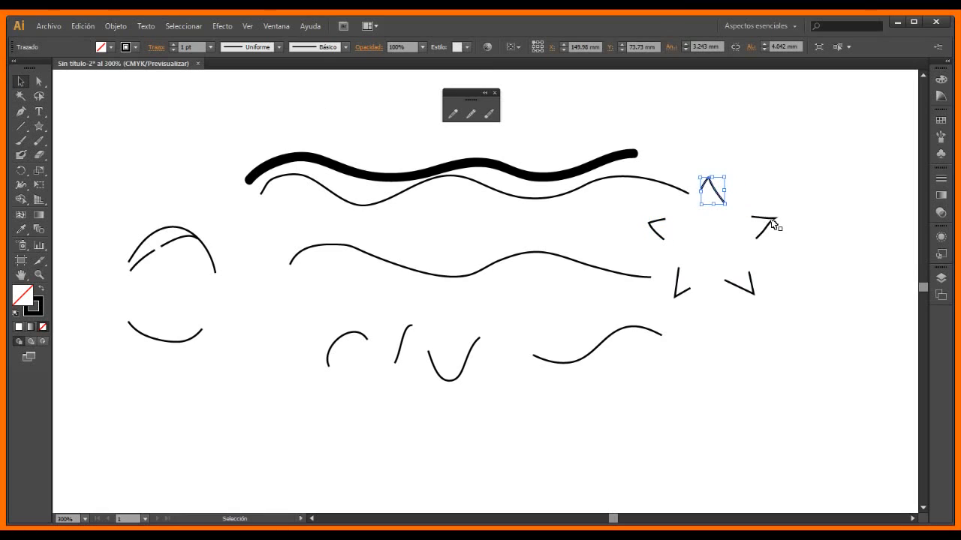
{"action": "left_click", "coordinate": [771, 220]}
{"action": "left_click", "coordinate": [687, 292]}
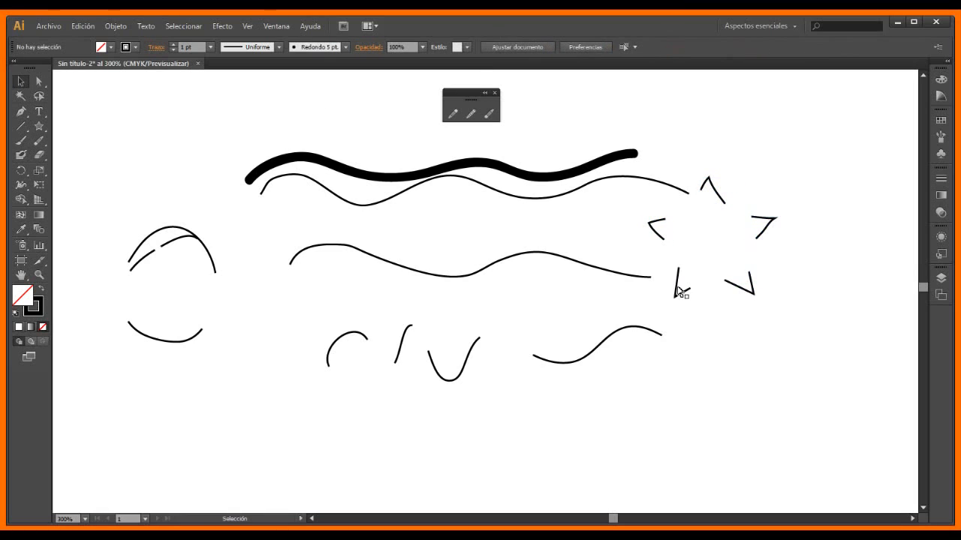
{"action": "left_click", "coordinate": [751, 291]}
{"action": "left_click", "coordinate": [678, 297]}
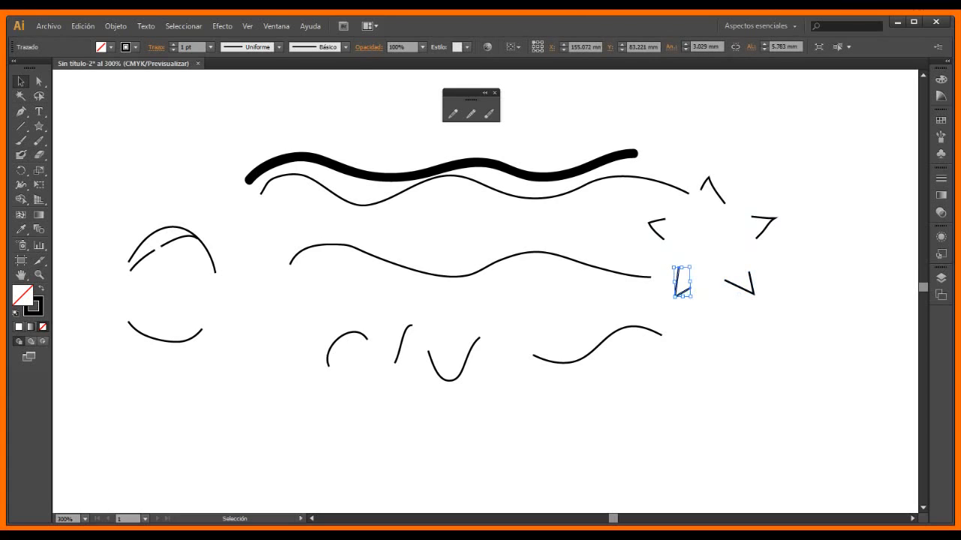
{"action": "left_click", "coordinate": [274, 113]}
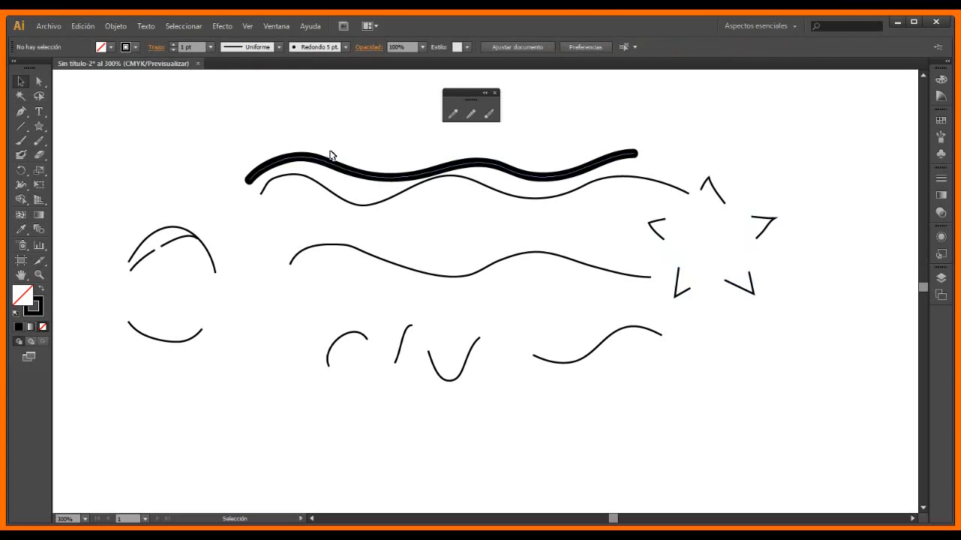
{"action": "left_click", "coordinate": [495, 94]}
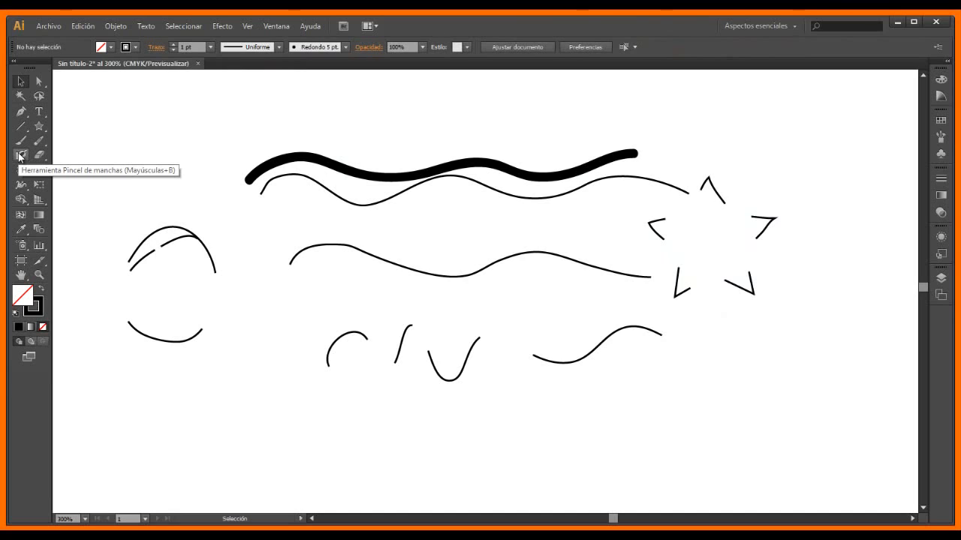
In the empty area below the samples, draw a wavy Paintbrush stroke about 64 mm wide and a similar Blob Brush stroke about 65 mm wide beneath it.
{"action": "scroll", "coordinate": [880, 264], "scroll_direction": "down", "scroll_amount": 5}
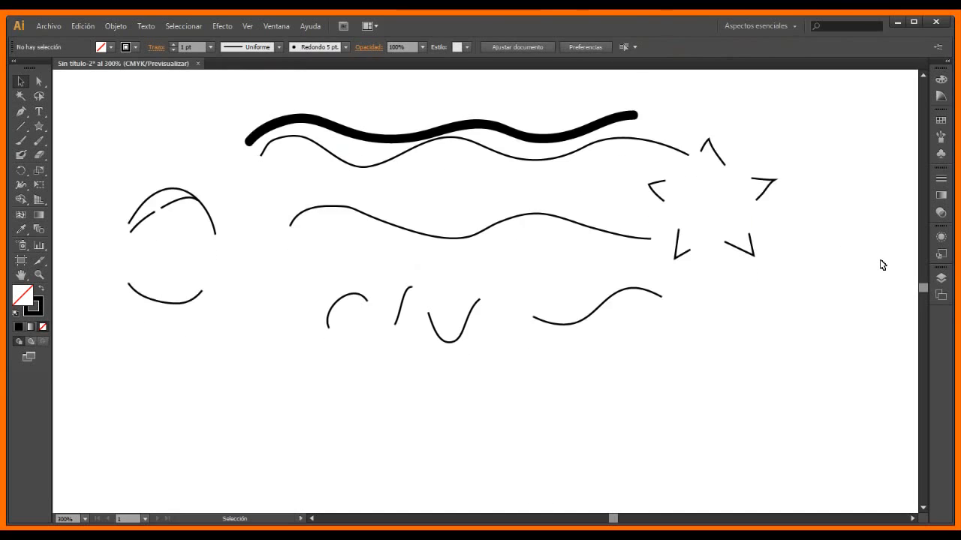
{"action": "scroll", "coordinate": [882, 265], "scroll_direction": "down", "scroll_amount": 10}
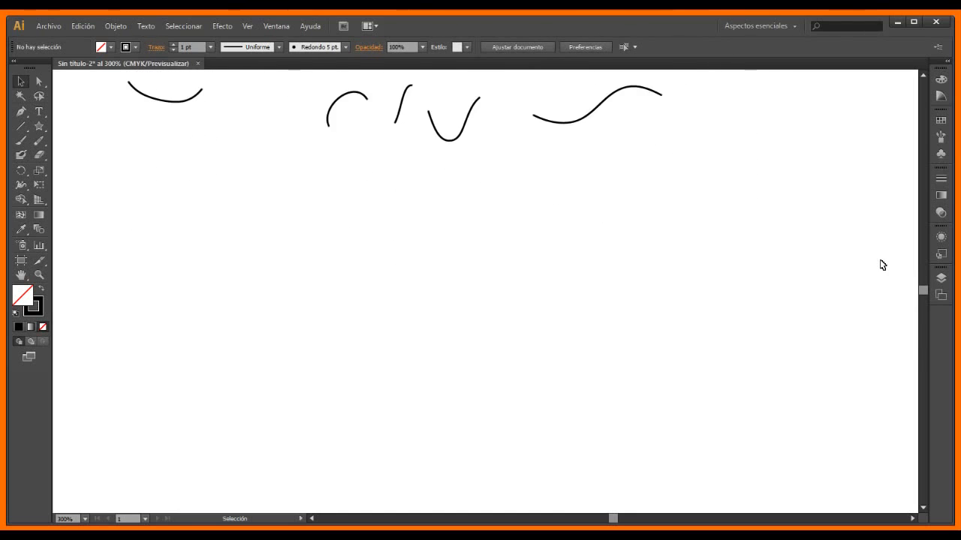
{"action": "scroll", "coordinate": [882, 265], "scroll_direction": "down", "scroll_amount": 3}
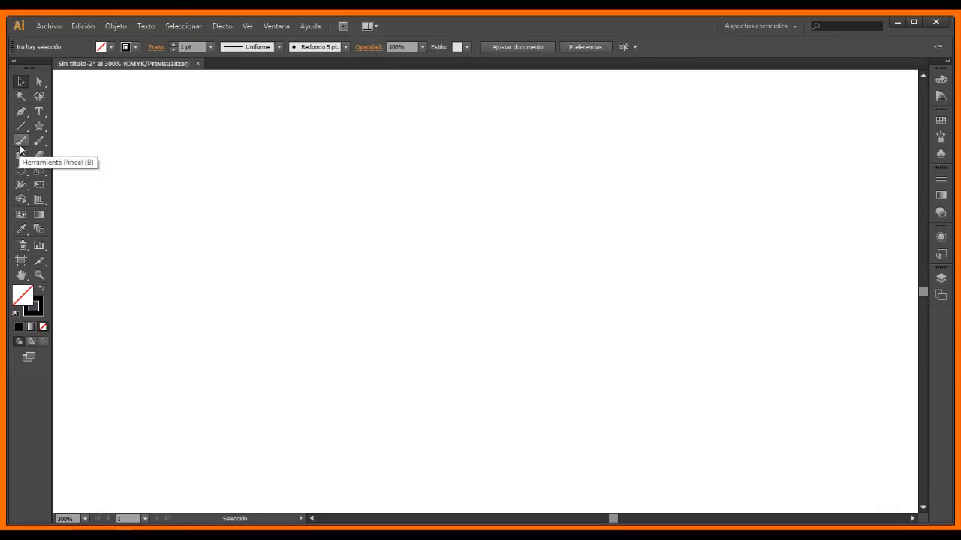
{"action": "left_click", "coordinate": [20, 147]}
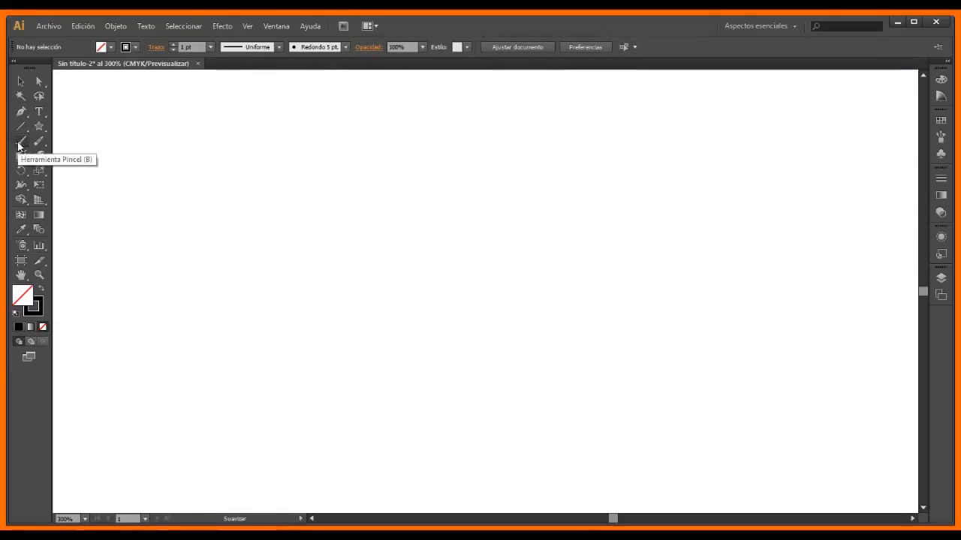
{"action": "left_click", "coordinate": [320, 150]}
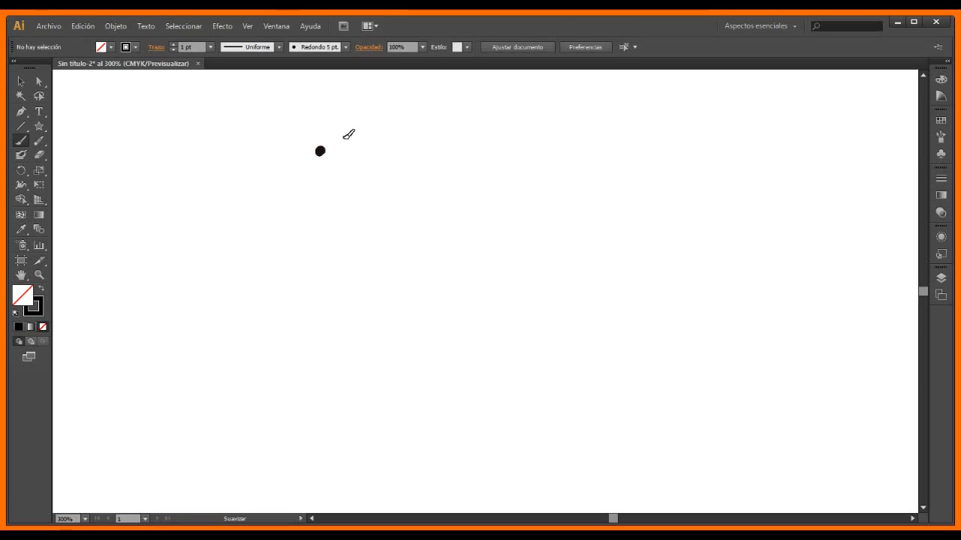
{"action": "mouse_move", "coordinate": [345, 137]}
{"action": "left_mouse_down"}
{"action": "mouse_move", "coordinate": [389, 130]}
{"action": "mouse_move", "coordinate": [541, 139]}
{"action": "mouse_move", "coordinate": [646, 110]}
{"action": "left_mouse_up"}
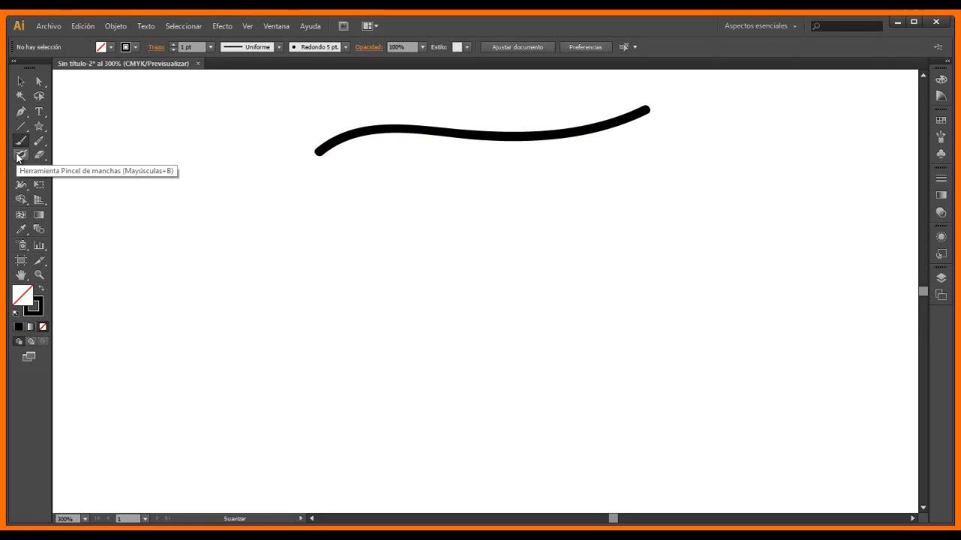
{"action": "left_click", "coordinate": [19, 156]}
{"action": "left_click_drag", "start_coordinate": [333, 184], "coordinate": [652, 147]}
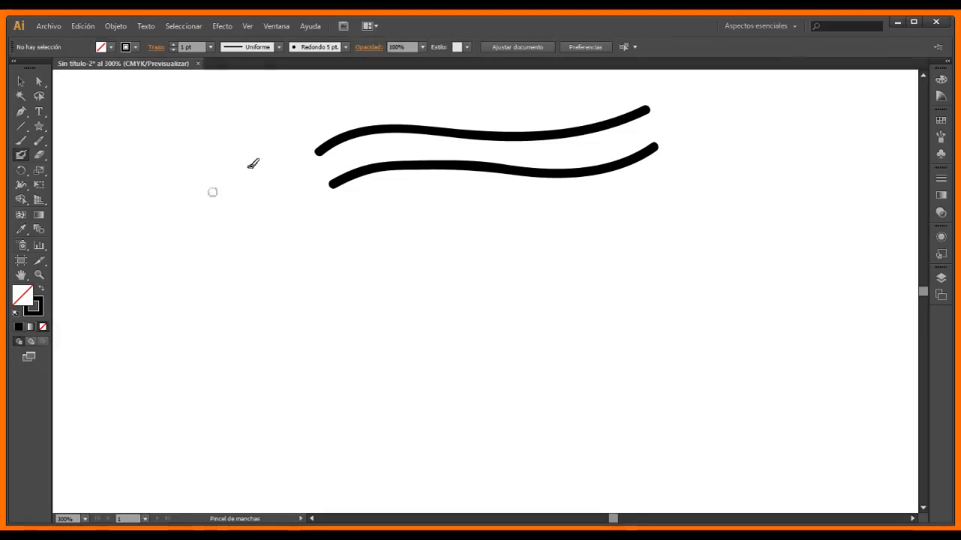
Reshape the Paintbrush stroke with Direct Selection by pulling the handles of its middle anchor and both end anchors to deepen its curves.
{"action": "key", "text": "v"}
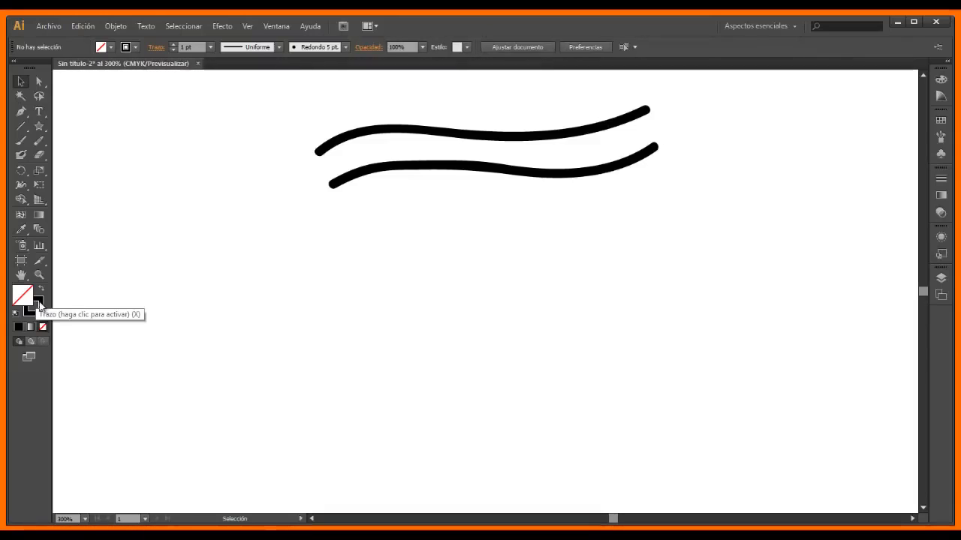
{"action": "left_click", "coordinate": [355, 141]}
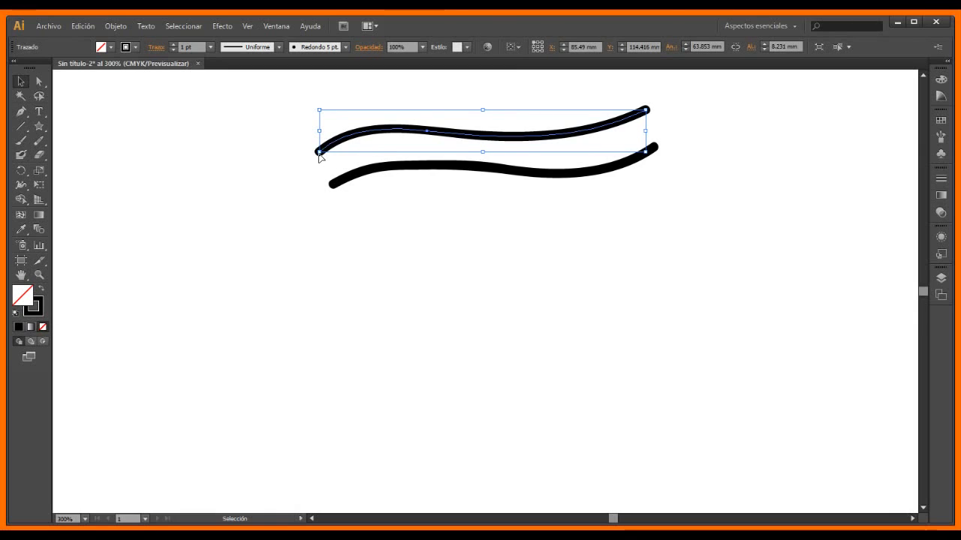
{"action": "left_click", "coordinate": [39, 82]}
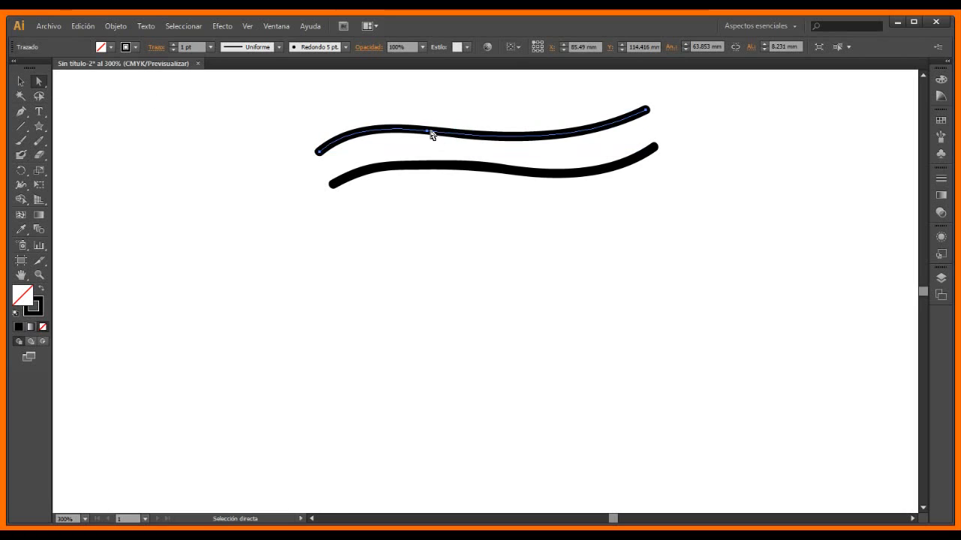
{"action": "left_click", "coordinate": [430, 133]}
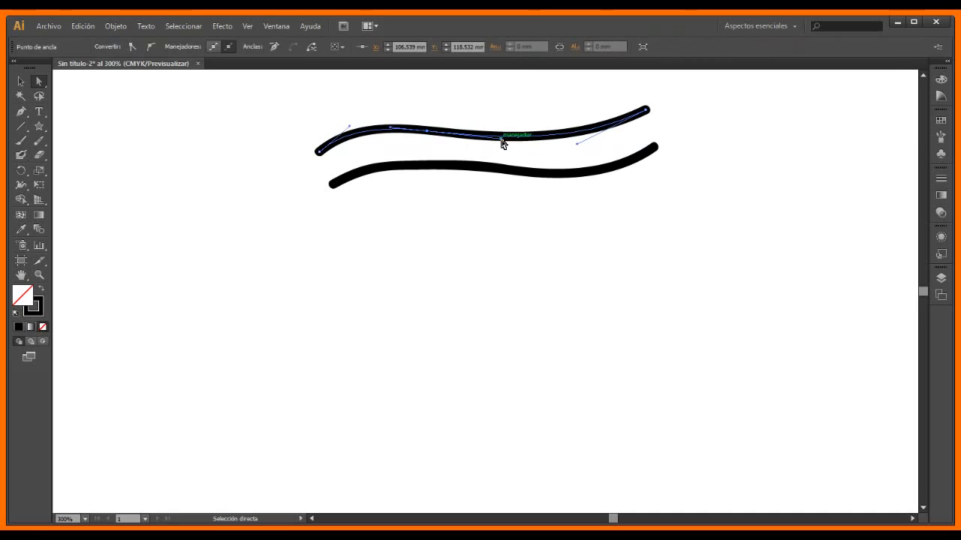
{"action": "mouse_move", "coordinate": [502, 144]}
{"action": "left_mouse_down"}
{"action": "mouse_move", "coordinate": [475, 172]}
{"action": "mouse_move", "coordinate": [484, 188]}
{"action": "mouse_move", "coordinate": [477, 163]}
{"action": "left_mouse_up"}
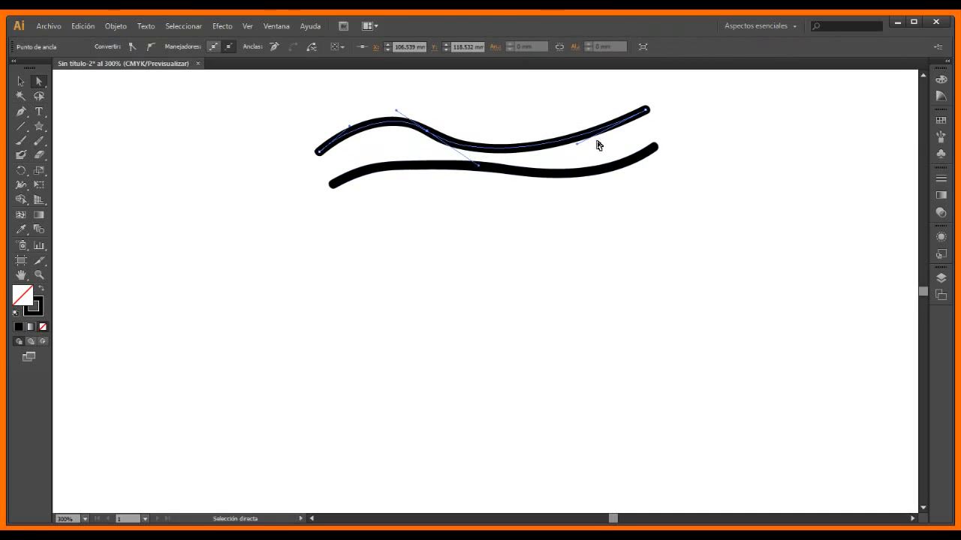
{"action": "left_click_drag", "start_coordinate": [576, 144], "coordinate": [612, 156]}
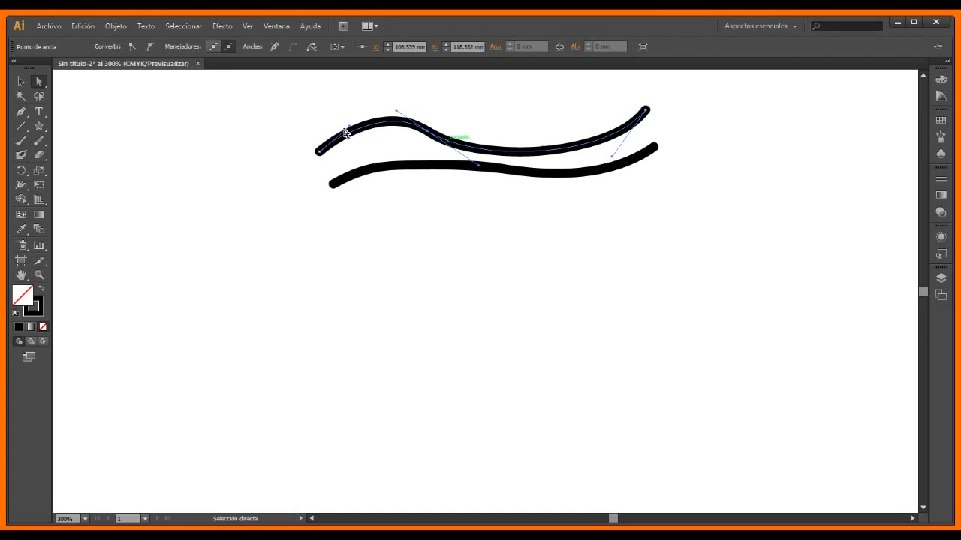
{"action": "left_click_drag", "start_coordinate": [349, 130], "coordinate": [313, 104]}
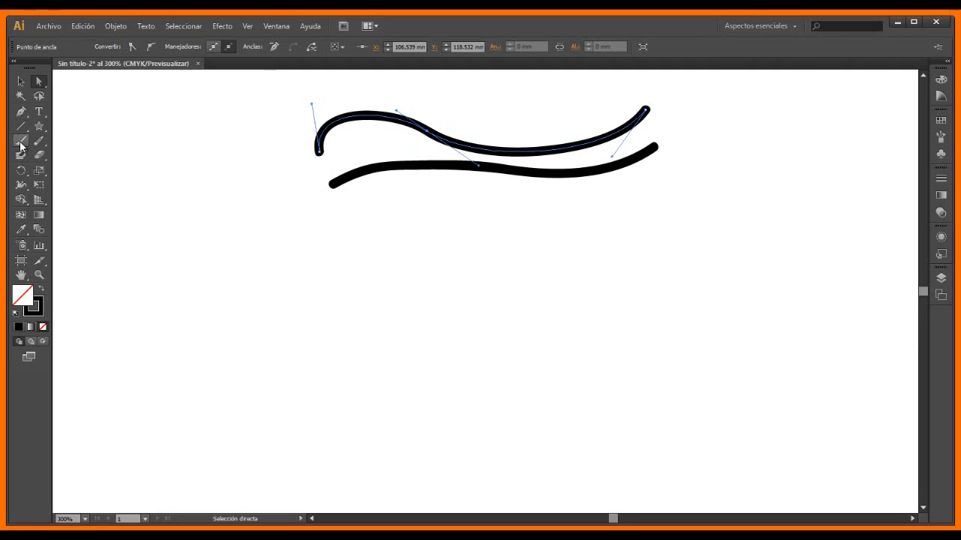
Select the Blob Brush stroke and move it down and to the left, clear of the Paintbrush stroke.
{"action": "left_click", "coordinate": [22, 83]}
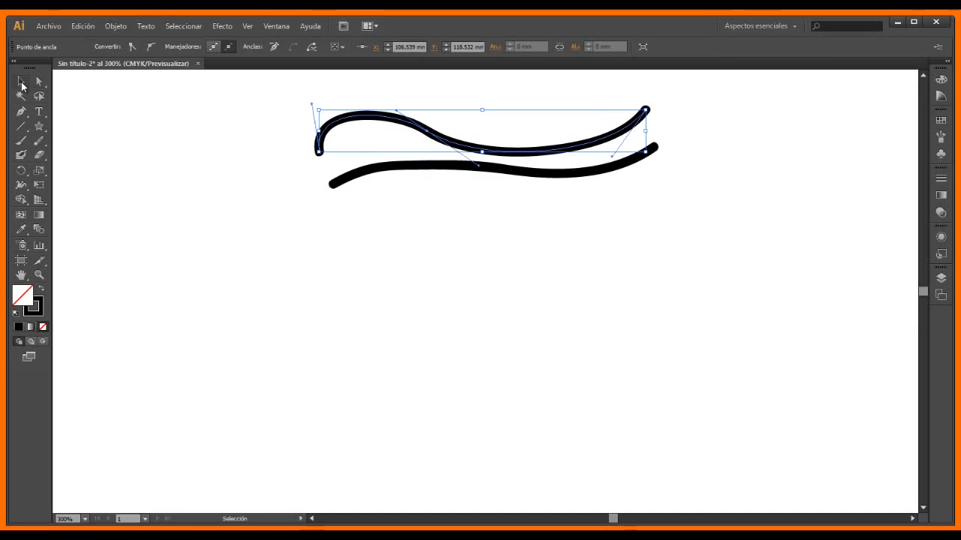
{"action": "left_click", "coordinate": [358, 176]}
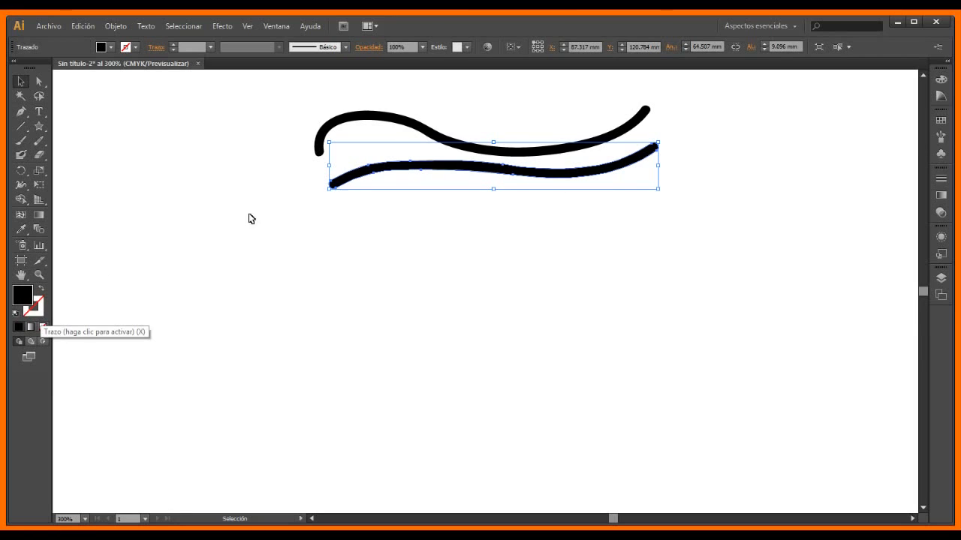
{"action": "left_click_drag", "start_coordinate": [489, 172], "coordinate": [442, 210]}
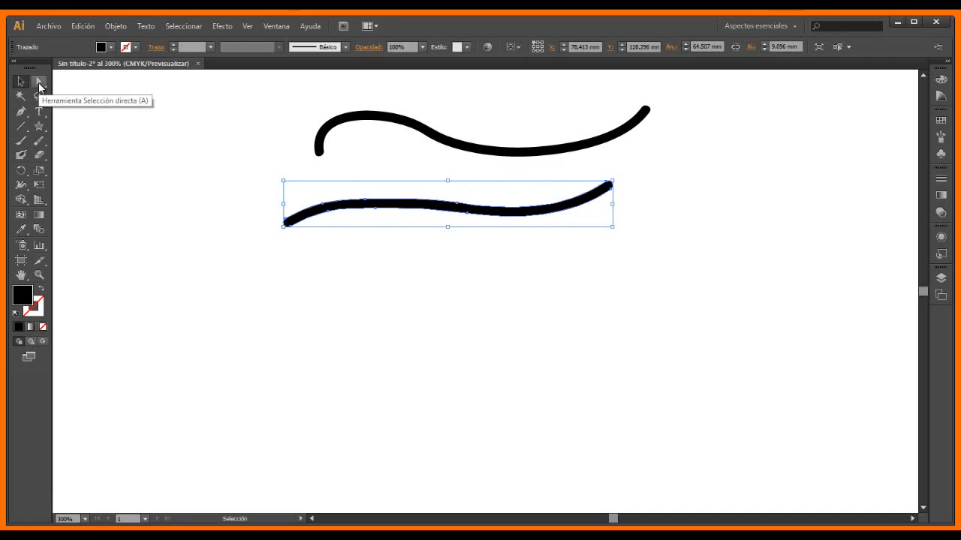
Pull the anchors on the Blob Brush stroke's lower edge downward to thicken it unevenly, and move the shape back up beneath the Paintbrush stroke.
{"action": "left_click", "coordinate": [39, 84]}
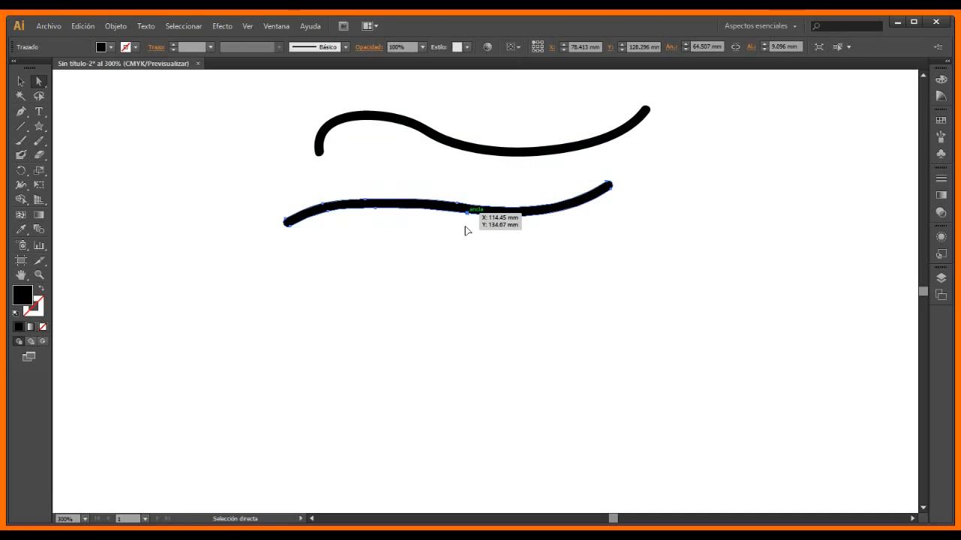
{"action": "left_click_drag", "start_coordinate": [465, 231], "coordinate": [461, 257]}
{"action": "left_click_drag", "start_coordinate": [378, 235], "coordinate": [368, 266]}
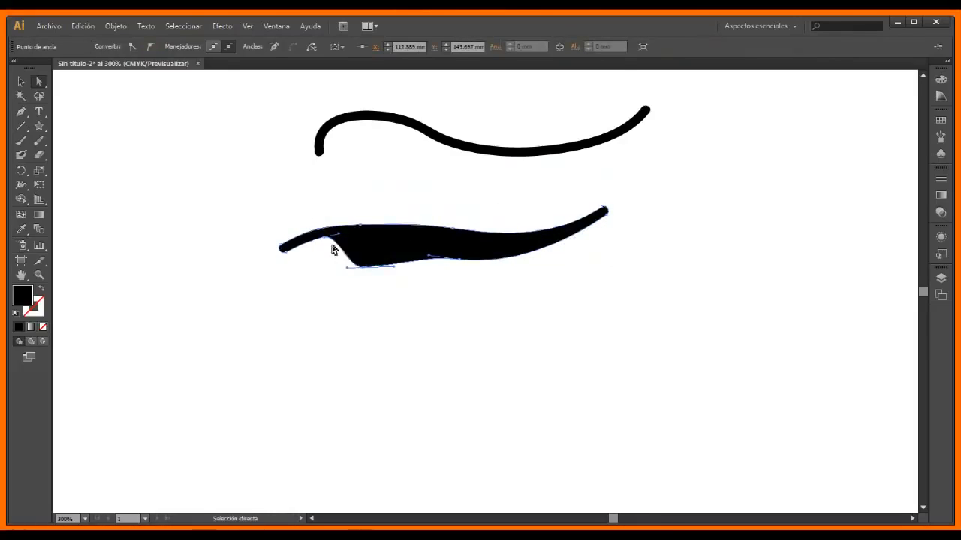
{"action": "left_click_drag", "start_coordinate": [324, 238], "coordinate": [306, 289]}
{"action": "left_click_drag", "start_coordinate": [367, 275], "coordinate": [385, 208]}
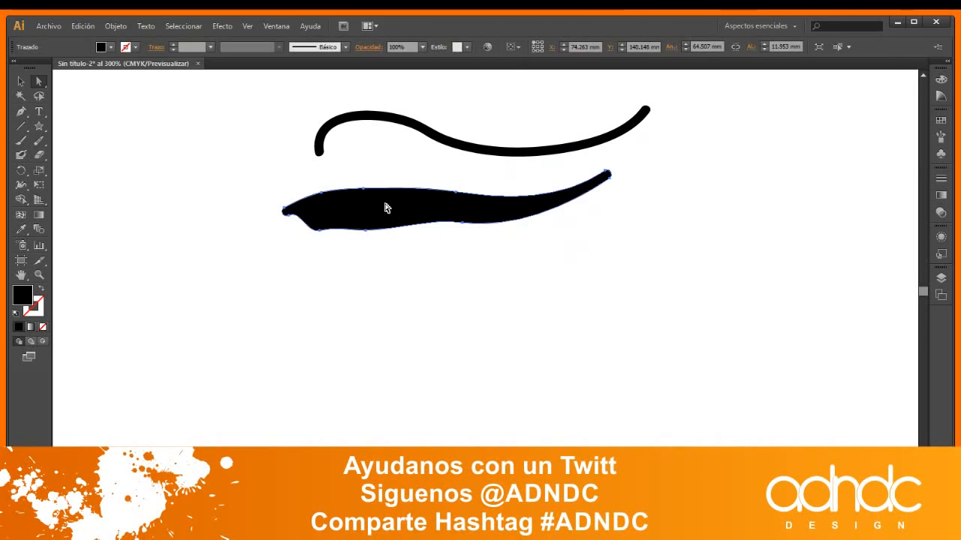
Draw another wavy Blob Brush stroke below the thickened shape.
{"action": "left_click", "coordinate": [20, 155]}
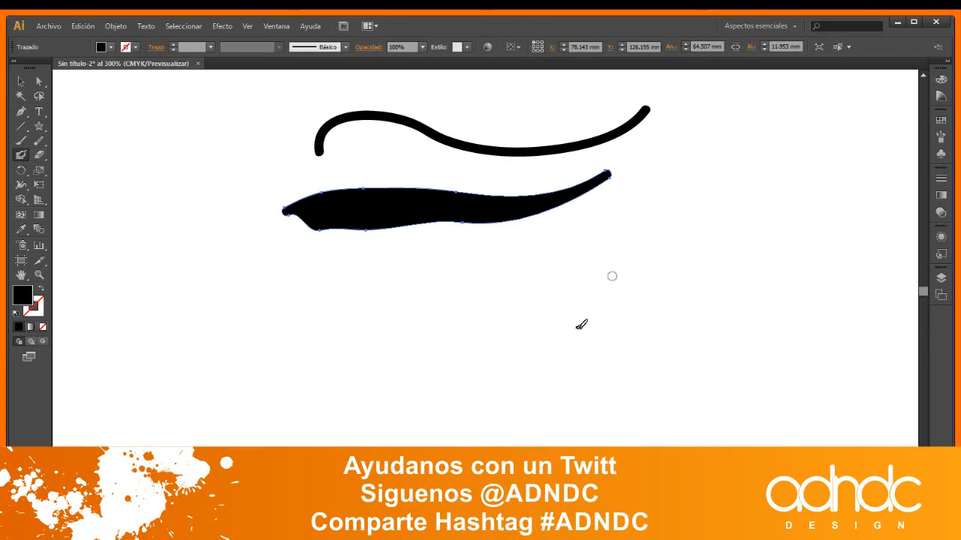
{"action": "mouse_move", "coordinate": [382, 307]}
{"action": "left_mouse_down"}
{"action": "mouse_move", "coordinate": [466, 265]}
{"action": "mouse_move", "coordinate": [602, 292]}
{"action": "left_mouse_up"}
{"action": "left_click_drag", "start_coordinate": [655, 263], "coordinate": [674, 234]}
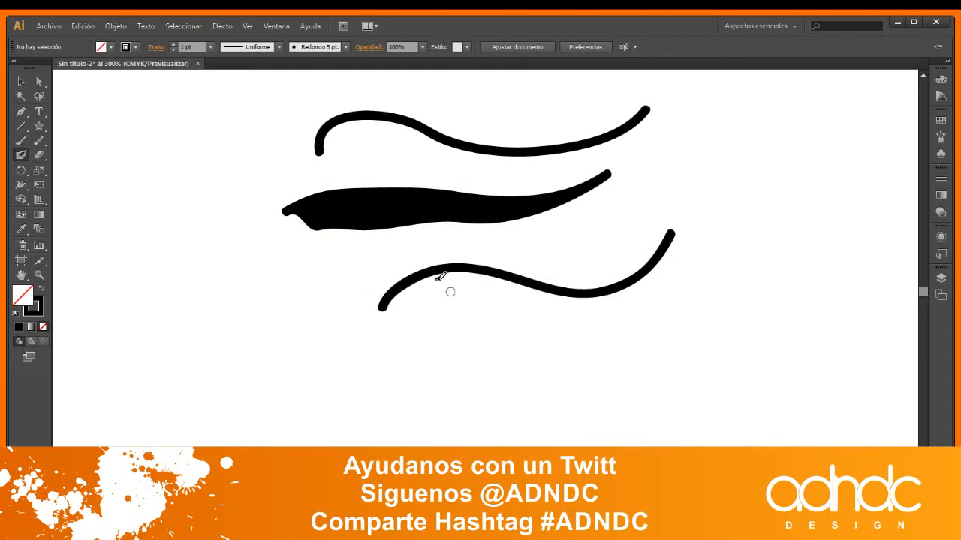
Scribble zigzags with the Blob Brush over the lowest wavy stroke, and add a second zigzag scribble to its right.
{"action": "mouse_move", "coordinate": [420, 279]}
{"action": "left_mouse_down"}
{"action": "mouse_move", "coordinate": [469, 265]}
{"action": "mouse_move", "coordinate": [485, 270]}
{"action": "mouse_move", "coordinate": [490, 295]}
{"action": "mouse_move", "coordinate": [474, 314]}
{"action": "mouse_move", "coordinate": [432, 315]}
{"action": "mouse_move", "coordinate": [433, 292]}
{"action": "mouse_move", "coordinate": [546, 285]}
{"action": "mouse_move", "coordinate": [439, 297]}
{"action": "mouse_move", "coordinate": [601, 294]}
{"action": "mouse_move", "coordinate": [562, 302]}
{"action": "mouse_move", "coordinate": [569, 323]}
{"action": "mouse_move", "coordinate": [553, 358]}
{"action": "mouse_move", "coordinate": [574, 390]}
{"action": "mouse_move", "coordinate": [532, 414]}
{"action": "mouse_move", "coordinate": [607, 422]}
{"action": "left_mouse_up"}
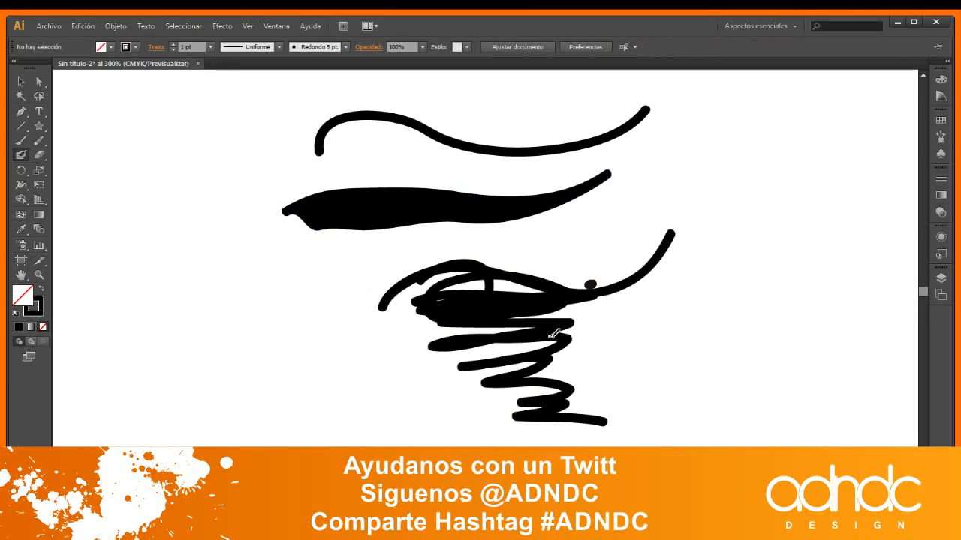
{"action": "mouse_move", "coordinate": [590, 280]}
{"action": "left_mouse_down"}
{"action": "mouse_move", "coordinate": [626, 310]}
{"action": "mouse_move", "coordinate": [682, 296]}
{"action": "mouse_move", "coordinate": [708, 391]}
{"action": "left_mouse_up"}
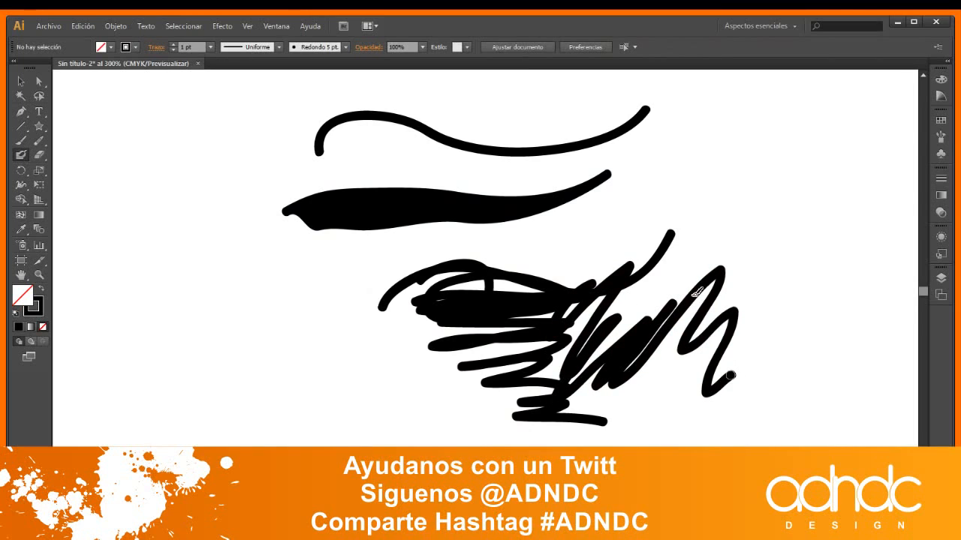
Select the two zigzag scribbles and the wavy stroke in turn to check which pieces form separate objects.
{"action": "left_click", "coordinate": [22, 84]}
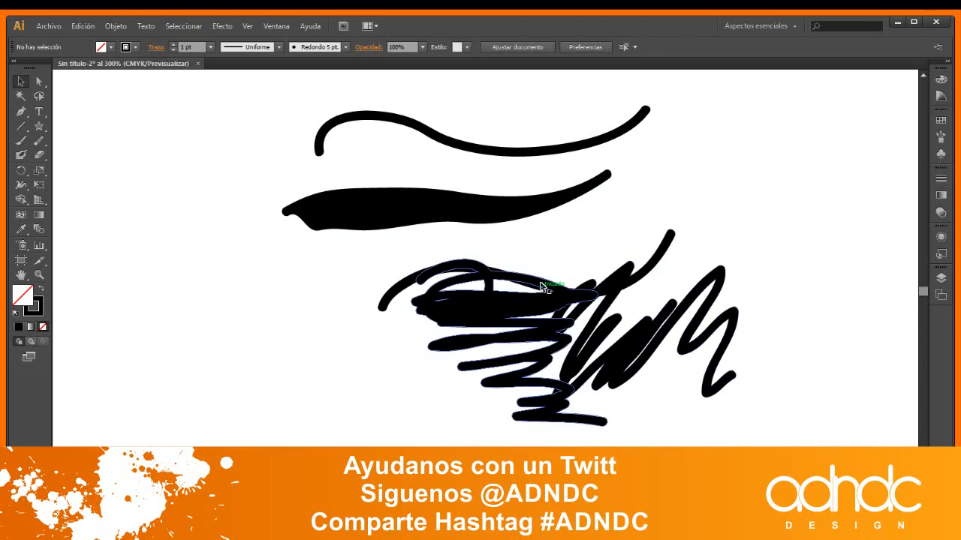
{"action": "left_click", "coordinate": [574, 302]}
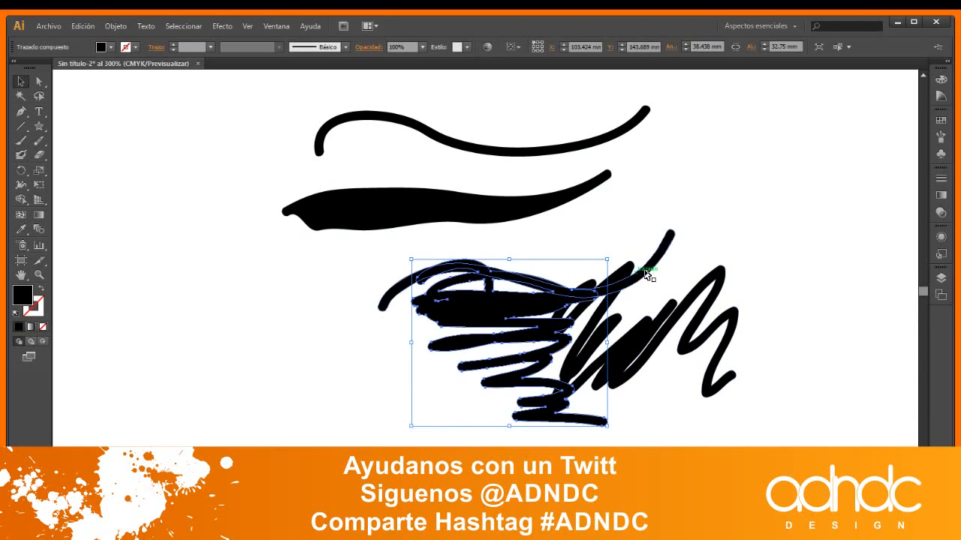
{"action": "left_click", "coordinate": [647, 275]}
{"action": "left_click", "coordinate": [621, 344]}
{"action": "left_click", "coordinate": [529, 308]}
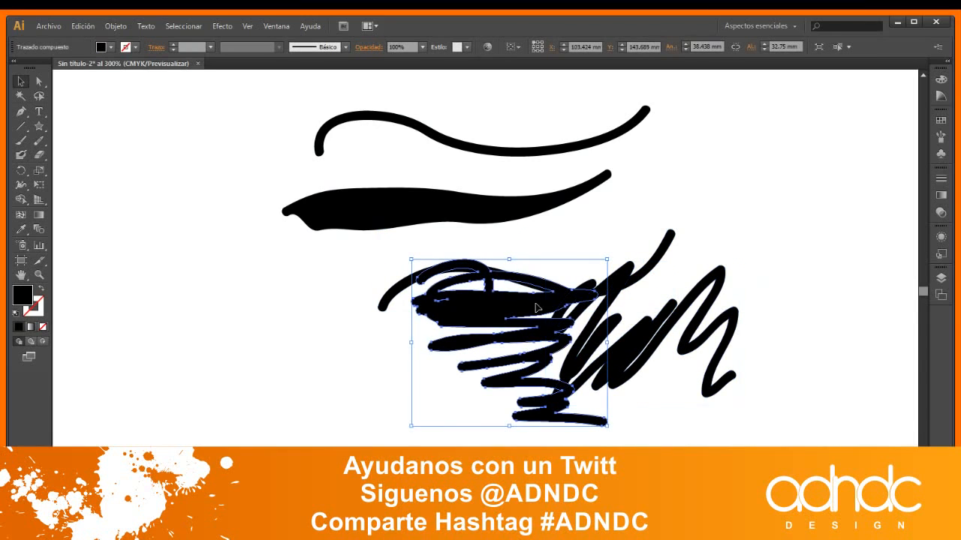
{"action": "left_click", "coordinate": [649, 272]}
{"action": "left_click", "coordinate": [618, 368]}
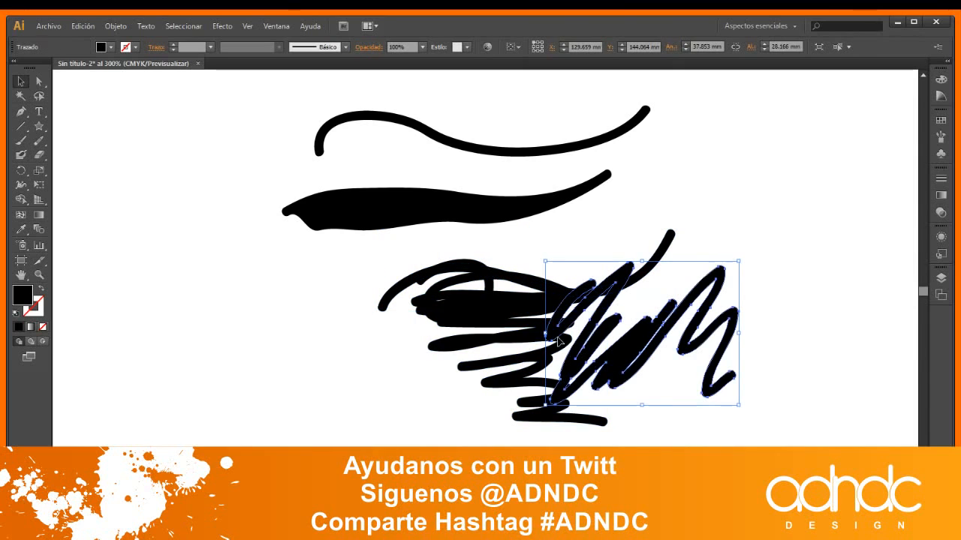
{"action": "left_click", "coordinate": [532, 327]}
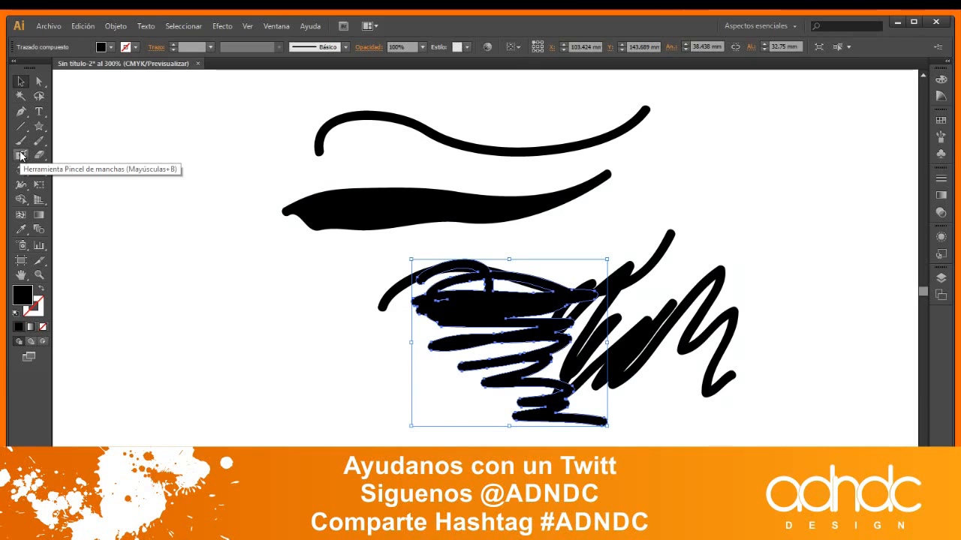
Turn off "Combinar sólo con selección" in the Blob Brush options and deselect all artwork.
{"action": "double_click", "coordinate": [21, 155]}
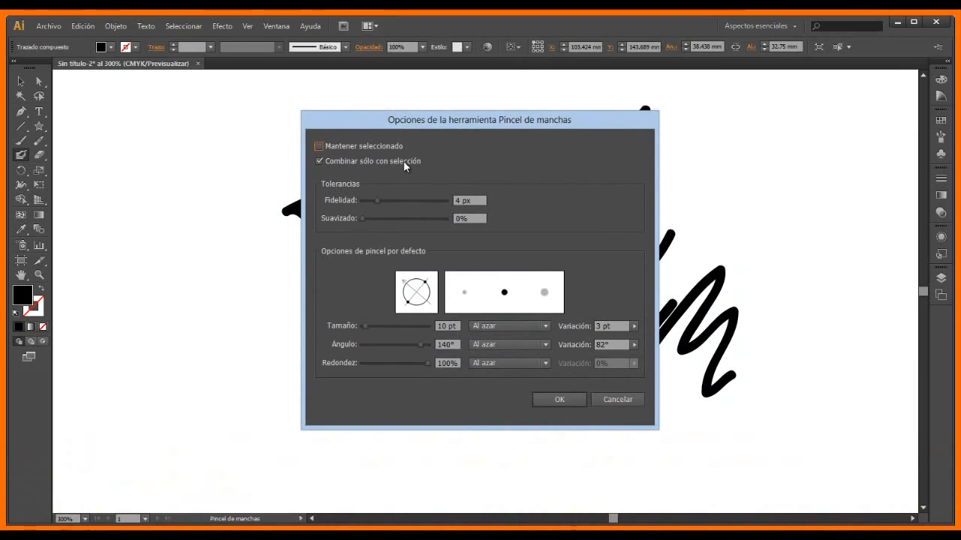
{"action": "left_click_drag", "start_coordinate": [409, 129], "coordinate": [241, 140]}
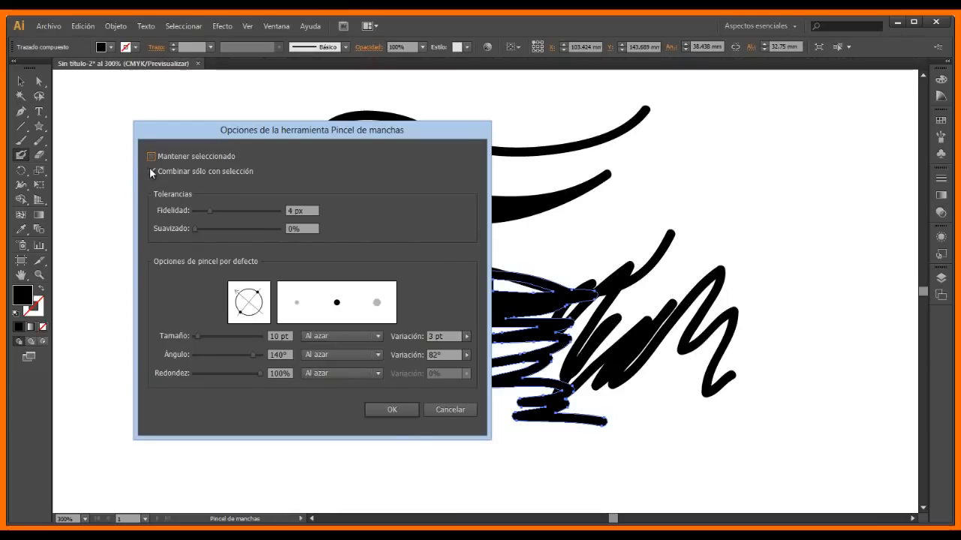
{"action": "left_click", "coordinate": [392, 408]}
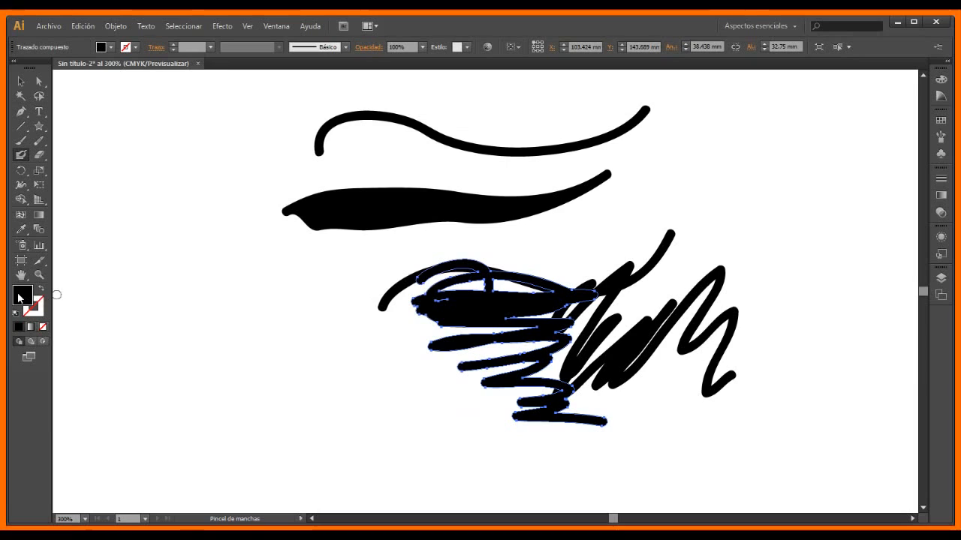
{"action": "left_click", "coordinate": [23, 81]}
{"action": "left_click", "coordinate": [94, 180]}
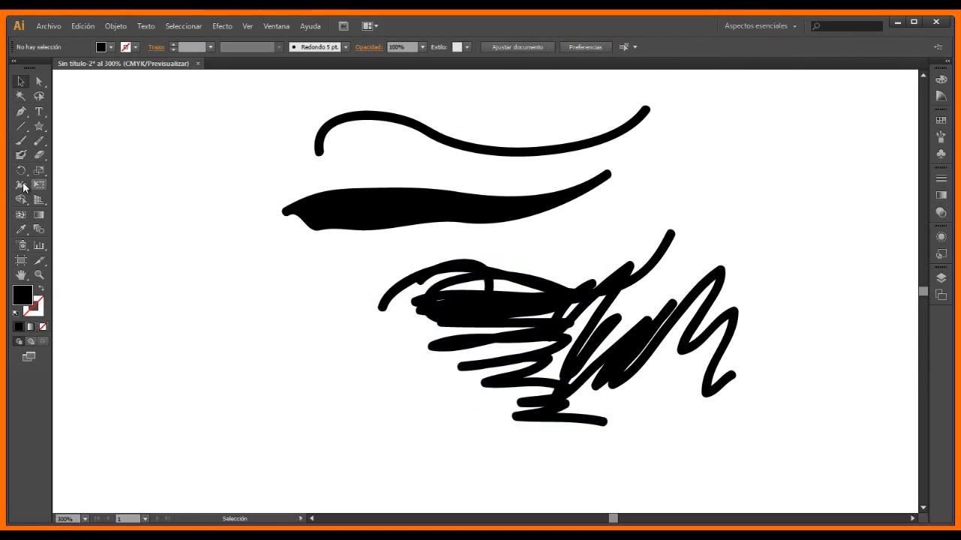
Draw clusters of overlapping loops with the Blob Brush across and beside the left end of the first zigzag scribble.
{"action": "left_click", "coordinate": [22, 156]}
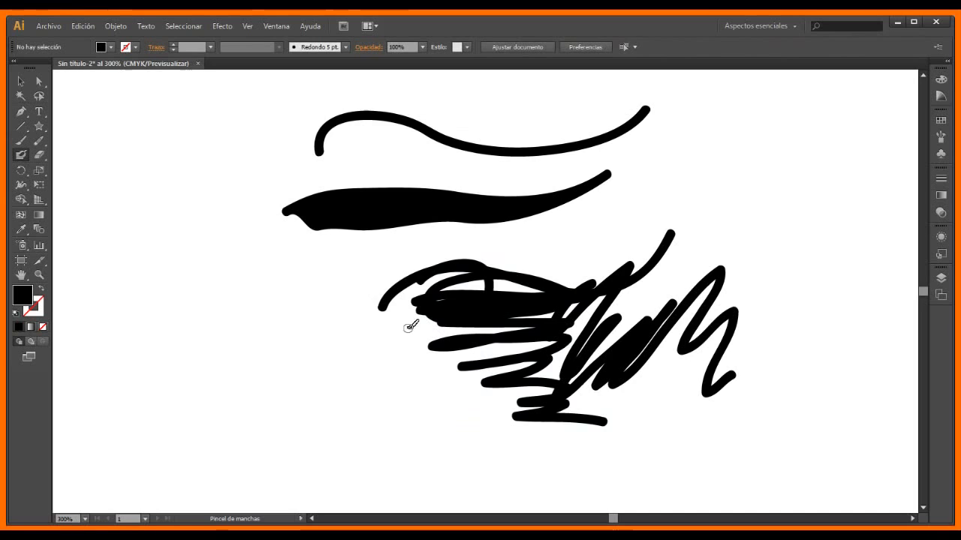
{"action": "mouse_move", "coordinate": [411, 326]}
{"action": "left_mouse_down"}
{"action": "mouse_move", "coordinate": [487, 394]}
{"action": "mouse_move", "coordinate": [443, 399]}
{"action": "mouse_move", "coordinate": [464, 426]}
{"action": "mouse_move", "coordinate": [459, 441]}
{"action": "mouse_move", "coordinate": [399, 450]}
{"action": "mouse_move", "coordinate": [346, 376]}
{"action": "mouse_move", "coordinate": [391, 377]}
{"action": "mouse_move", "coordinate": [399, 368]}
{"action": "mouse_move", "coordinate": [385, 400]}
{"action": "mouse_move", "coordinate": [405, 413]}
{"action": "left_mouse_up"}
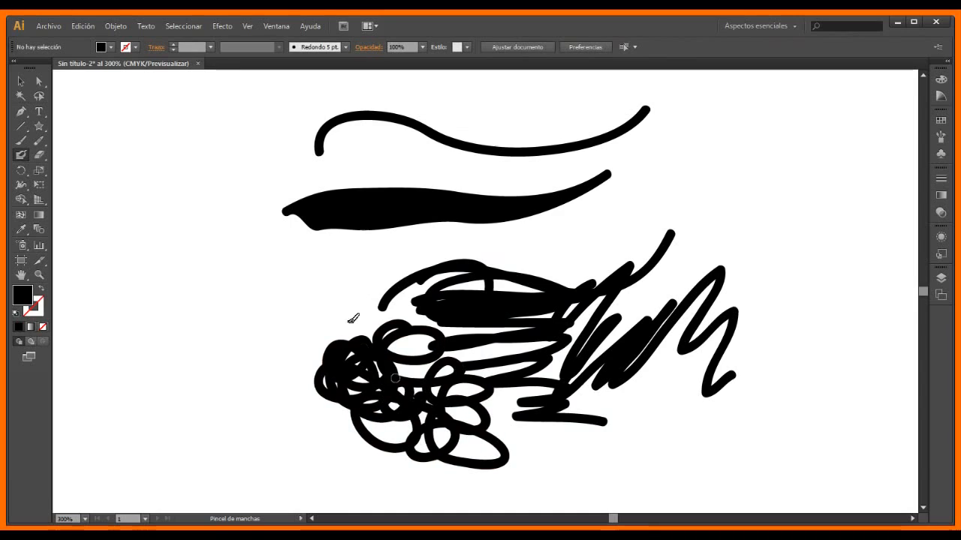
{"action": "key", "text": "shift+x"}
{"action": "mouse_move", "coordinate": [304, 316]}
{"action": "left_mouse_down"}
{"action": "mouse_move", "coordinate": [302, 390]}
{"action": "mouse_move", "coordinate": [295, 345]}
{"action": "mouse_move", "coordinate": [344, 319]}
{"action": "mouse_move", "coordinate": [357, 340]}
{"action": "mouse_move", "coordinate": [322, 329]}
{"action": "mouse_move", "coordinate": [343, 331]}
{"action": "mouse_move", "coordinate": [368, 322]}
{"action": "left_mouse_up"}
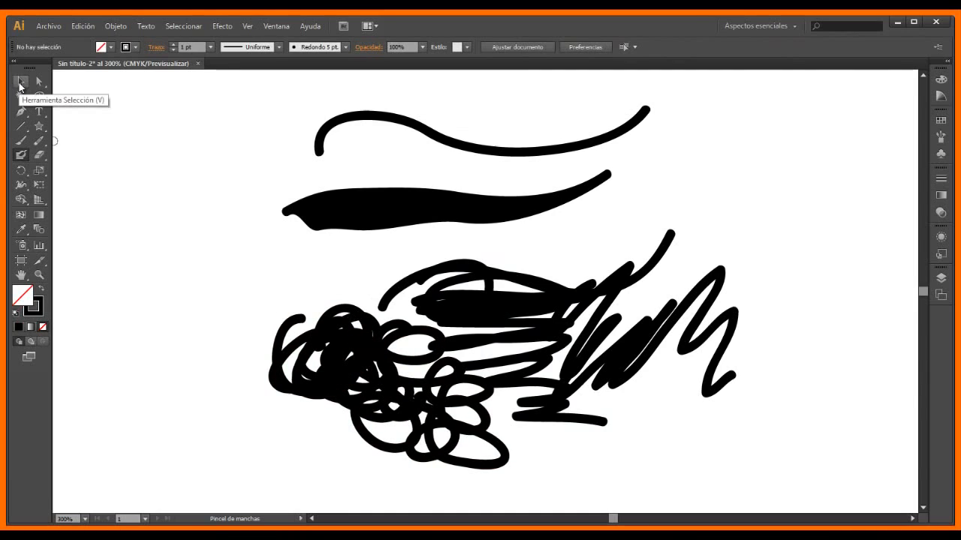
Select the merged loops and zigzag shape and move it up and left, over the left ends of the two upper strokes.
{"action": "left_click", "coordinate": [20, 83]}
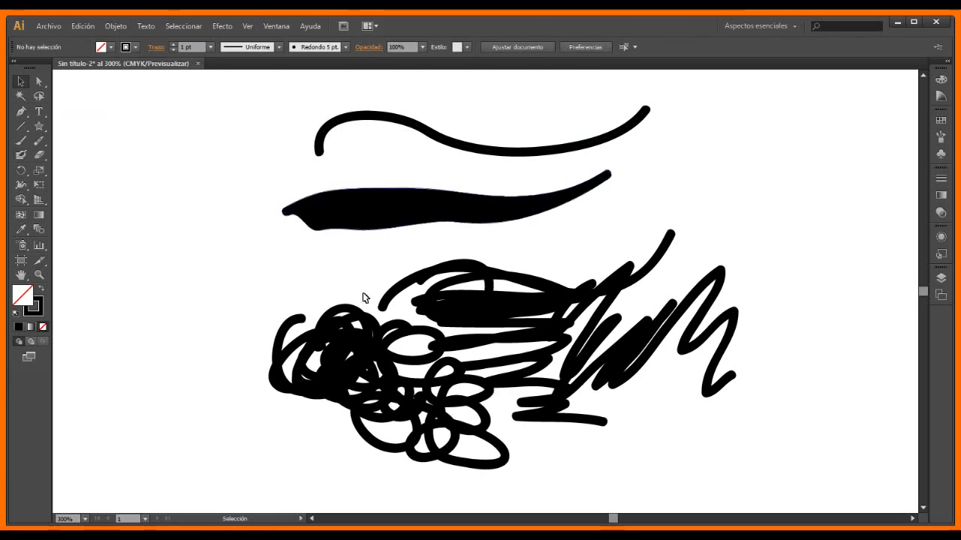
{"action": "left_click", "coordinate": [353, 348]}
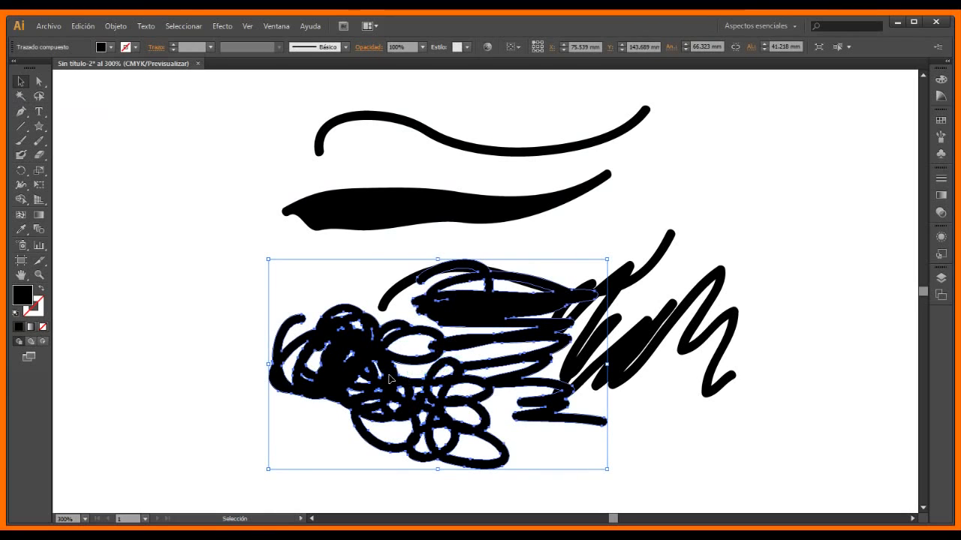
{"action": "mouse_move", "coordinate": [390, 379]}
{"action": "left_mouse_down"}
{"action": "mouse_move", "coordinate": [360, 273]}
{"action": "mouse_move", "coordinate": [244, 205]}
{"action": "mouse_move", "coordinate": [163, 338]}
{"action": "mouse_move", "coordinate": [215, 383]}
{"action": "left_mouse_up"}
{"action": "mouse_move", "coordinate": [167, 339]}
{"action": "left_mouse_down"}
{"action": "mouse_move", "coordinate": [165, 267]}
{"action": "mouse_move", "coordinate": [119, 234]}
{"action": "left_mouse_up"}
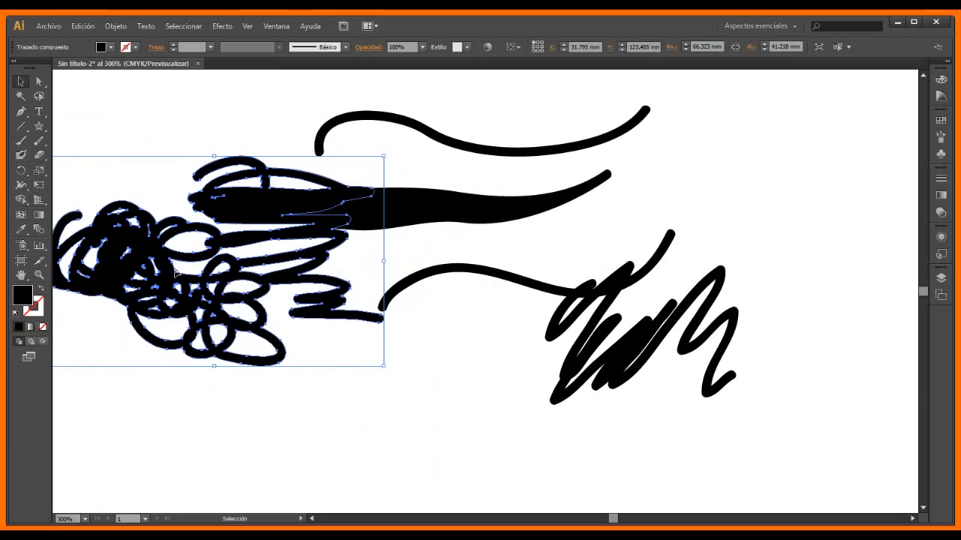
{"action": "mouse_move", "coordinate": [176, 274]}
{"action": "left_mouse_down"}
{"action": "mouse_move", "coordinate": [180, 330]}
{"action": "mouse_move", "coordinate": [245, 280]}
{"action": "left_mouse_up"}
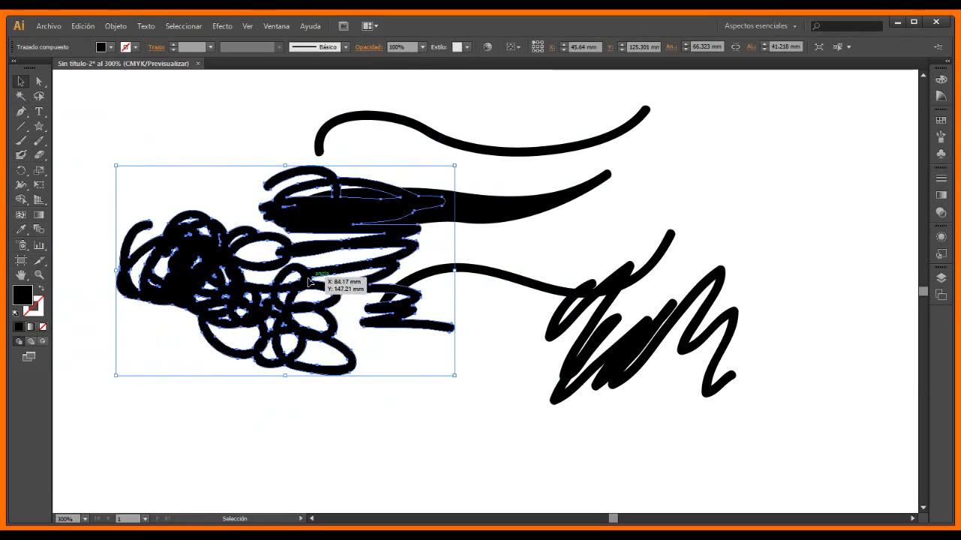
{"action": "mouse_move", "coordinate": [322, 278]}
{"action": "left_mouse_down"}
{"action": "mouse_move", "coordinate": [343, 347]}
{"action": "mouse_move", "coordinate": [313, 339]}
{"action": "mouse_move", "coordinate": [326, 363]}
{"action": "left_mouse_up"}
{"action": "left_click_drag", "start_coordinate": [293, 313], "coordinate": [262, 193]}
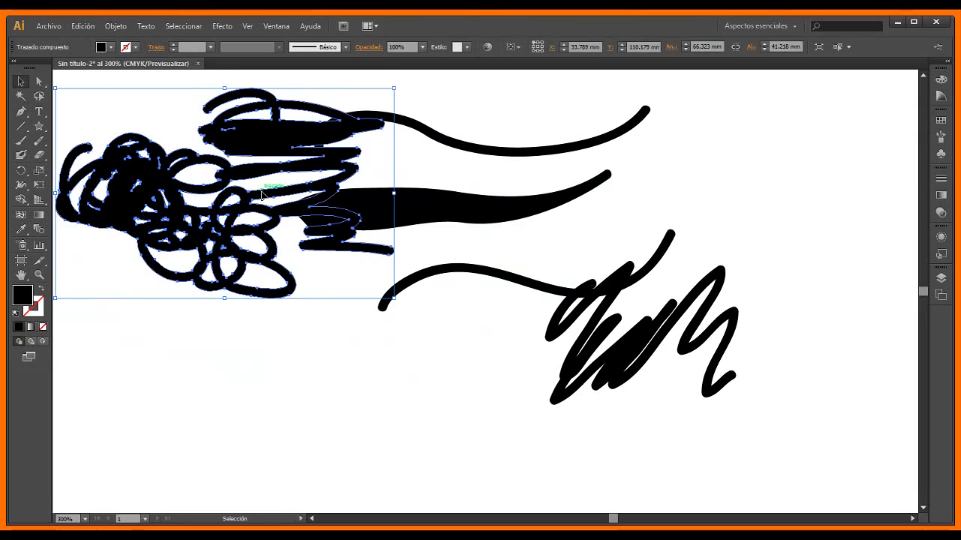
Draw a new wavy Blob Brush stroke in the empty area below the looped scribble.
{"action": "left_click", "coordinate": [22, 154]}
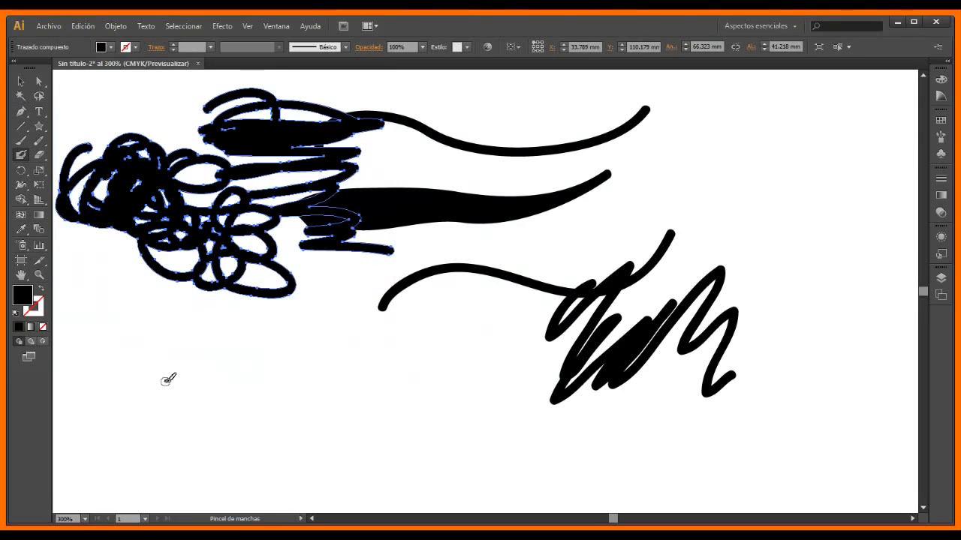
{"action": "mouse_move", "coordinate": [234, 350]}
{"action": "left_mouse_down"}
{"action": "mouse_move", "coordinate": [321, 376]}
{"action": "mouse_move", "coordinate": [385, 373]}
{"action": "mouse_move", "coordinate": [453, 336]}
{"action": "left_mouse_up"}
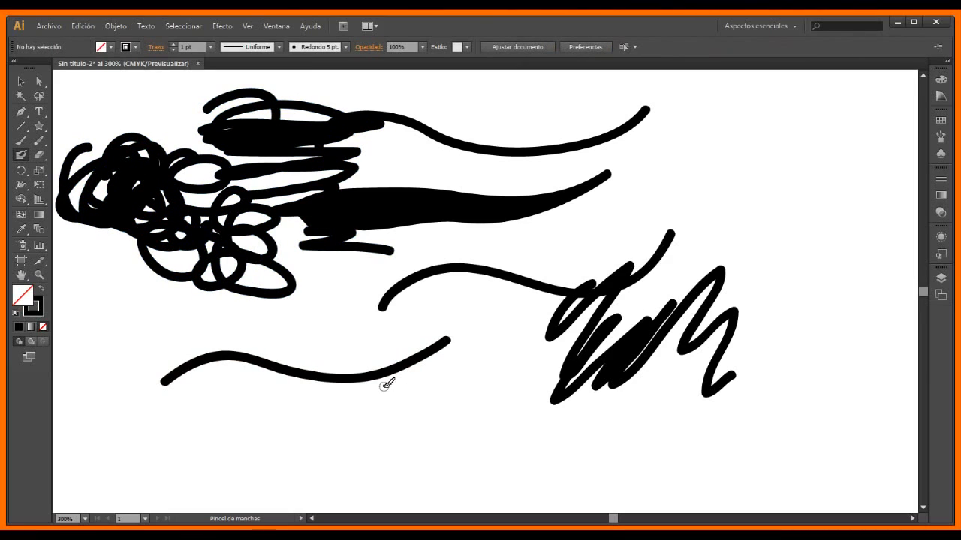
{"action": "key", "text": "v"}
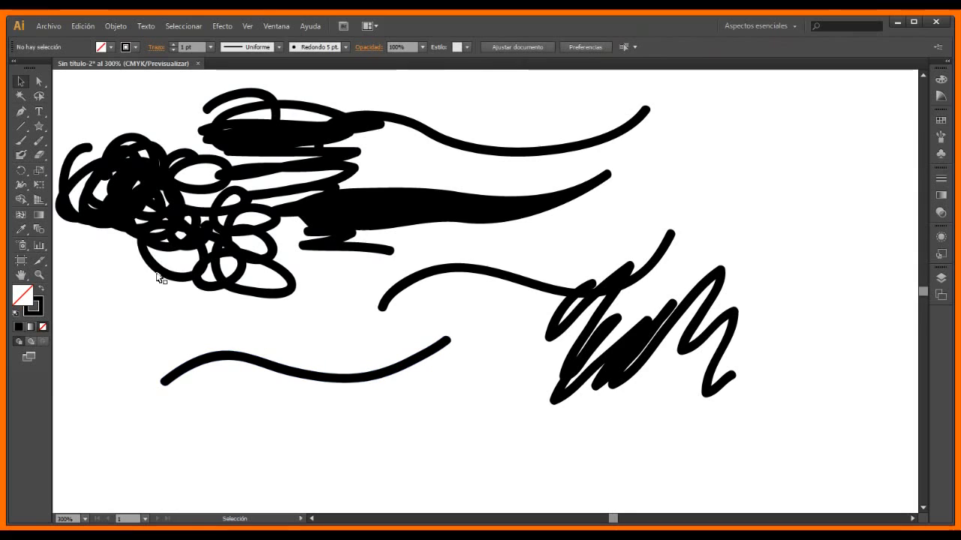
Keep "Combinar sólo con selección" off in the Blob Brush options, and scribble lines and large loops over the new wavy stroke.
{"action": "double_click", "coordinate": [21, 154]}
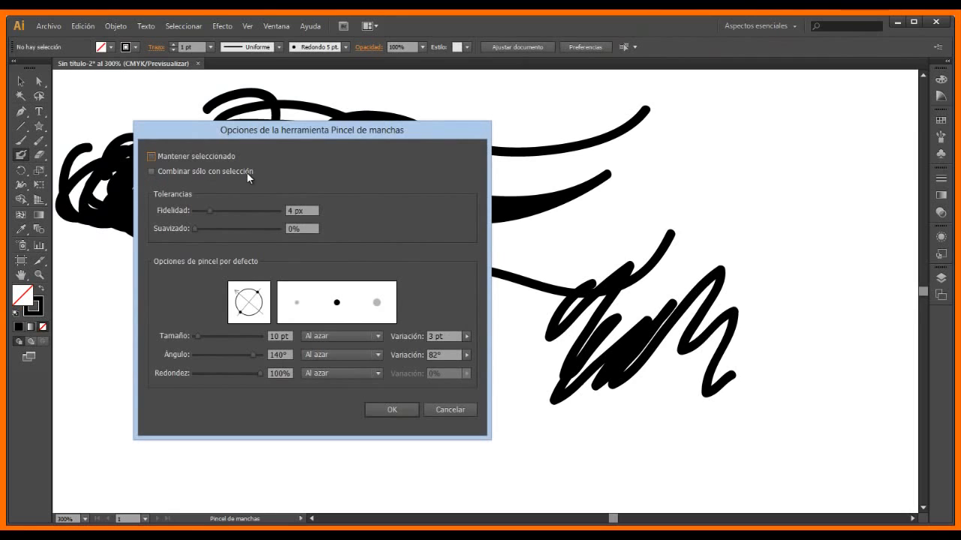
{"action": "left_click", "coordinate": [392, 410]}
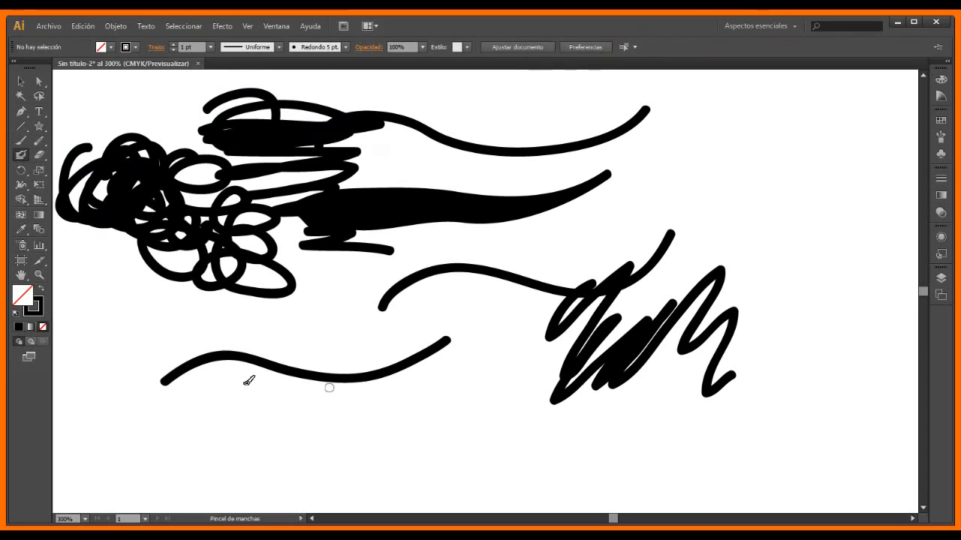
{"action": "left_click_drag", "start_coordinate": [188, 386], "coordinate": [259, 348]}
{"action": "mouse_move", "coordinate": [314, 381]}
{"action": "left_mouse_down"}
{"action": "mouse_move", "coordinate": [355, 364]}
{"action": "mouse_move", "coordinate": [402, 378]}
{"action": "mouse_move", "coordinate": [447, 338]}
{"action": "left_mouse_up"}
{"action": "mouse_move", "coordinate": [227, 366]}
{"action": "left_mouse_down"}
{"action": "mouse_move", "coordinate": [406, 363]}
{"action": "mouse_move", "coordinate": [171, 375]}
{"action": "mouse_move", "coordinate": [225, 381]}
{"action": "mouse_move", "coordinate": [388, 357]}
{"action": "mouse_move", "coordinate": [238, 376]}
{"action": "left_mouse_up"}
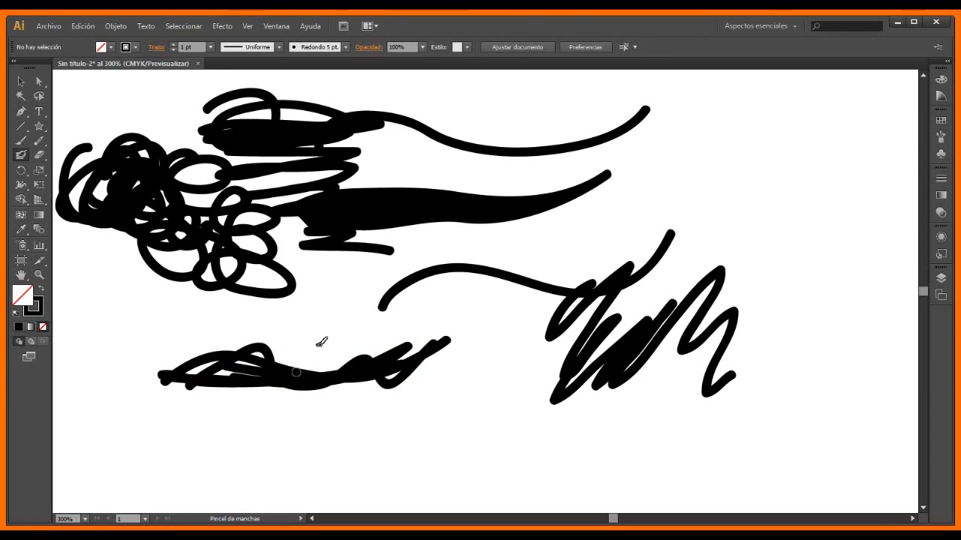
{"action": "mouse_move", "coordinate": [321, 339]}
{"action": "left_mouse_down"}
{"action": "mouse_move", "coordinate": [365, 412]}
{"action": "mouse_move", "coordinate": [275, 428]}
{"action": "mouse_move", "coordinate": [309, 373]}
{"action": "left_mouse_up"}
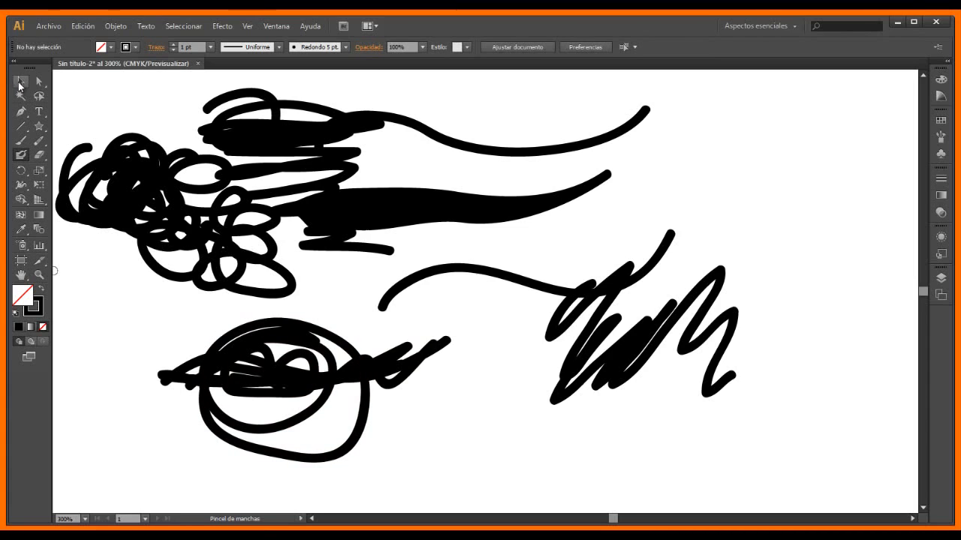
Select the newly scribbled shape as a single object and move it left and slightly down.
{"action": "left_click", "coordinate": [19, 83]}
{"action": "left_click", "coordinate": [293, 384]}
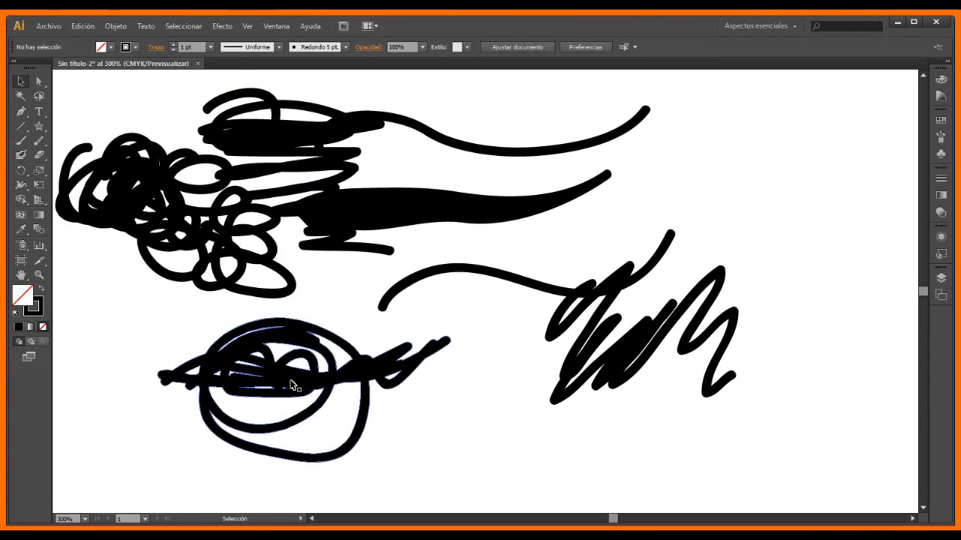
{"action": "left_click", "coordinate": [292, 383]}
{"action": "left_click_drag", "start_coordinate": [261, 409], "coordinate": [198, 444]}
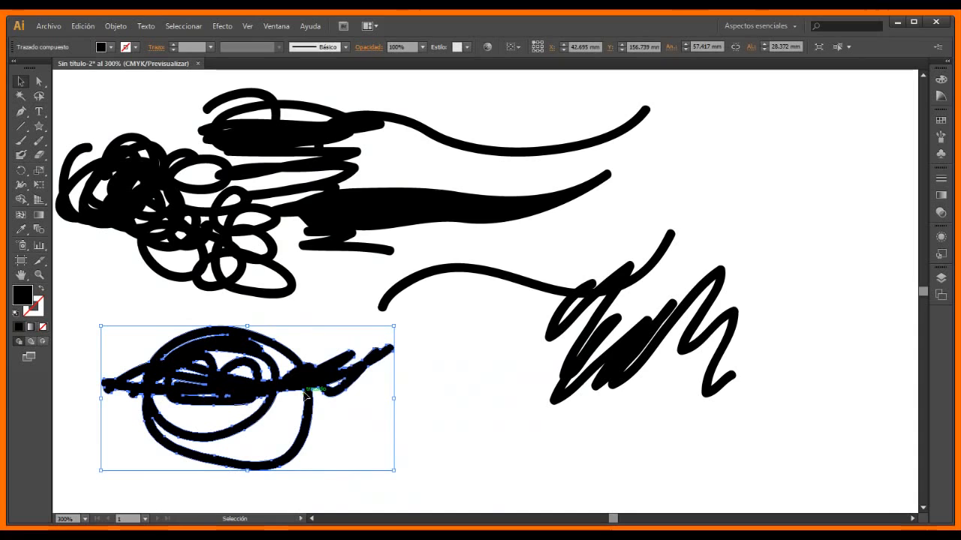
Pull outline anchors at the right side of the scribbled shape outward with Direct Selection to thicken its lower edges.
{"action": "left_click", "coordinate": [40, 83]}
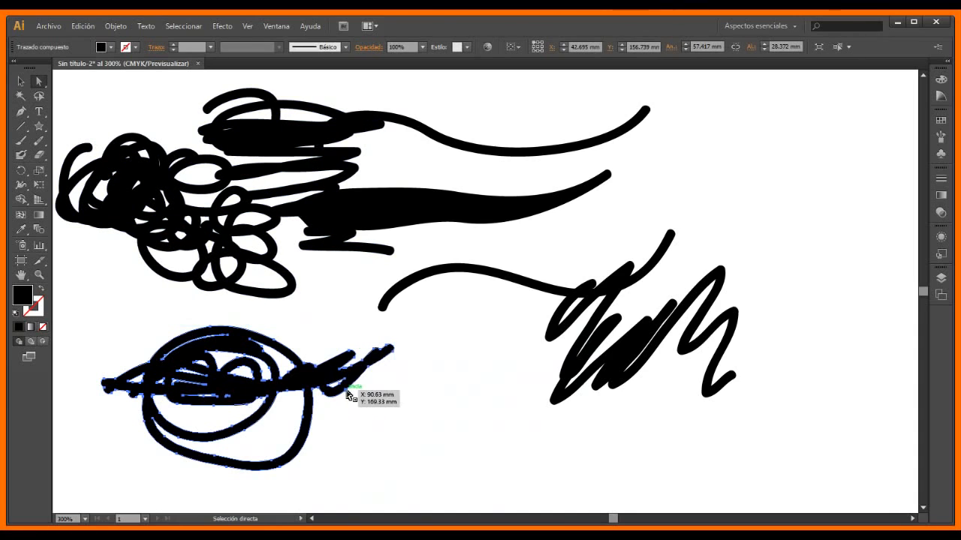
{"action": "left_click", "coordinate": [349, 393]}
{"action": "mouse_move", "coordinate": [348, 393]}
{"action": "left_mouse_down"}
{"action": "mouse_move", "coordinate": [365, 407]}
{"action": "mouse_move", "coordinate": [326, 415]}
{"action": "mouse_move", "coordinate": [321, 386]}
{"action": "mouse_move", "coordinate": [317, 406]}
{"action": "mouse_move", "coordinate": [314, 392]}
{"action": "mouse_move", "coordinate": [321, 449]}
{"action": "left_mouse_up"}
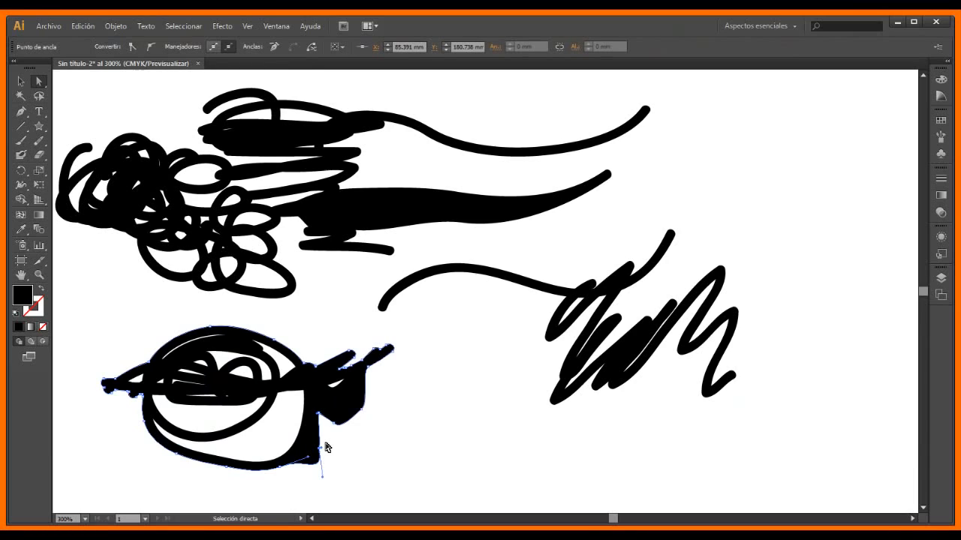
Set the scribbled shape's fill to orange-red (A83714) and deselect it.
{"action": "left_click", "coordinate": [20, 156]}
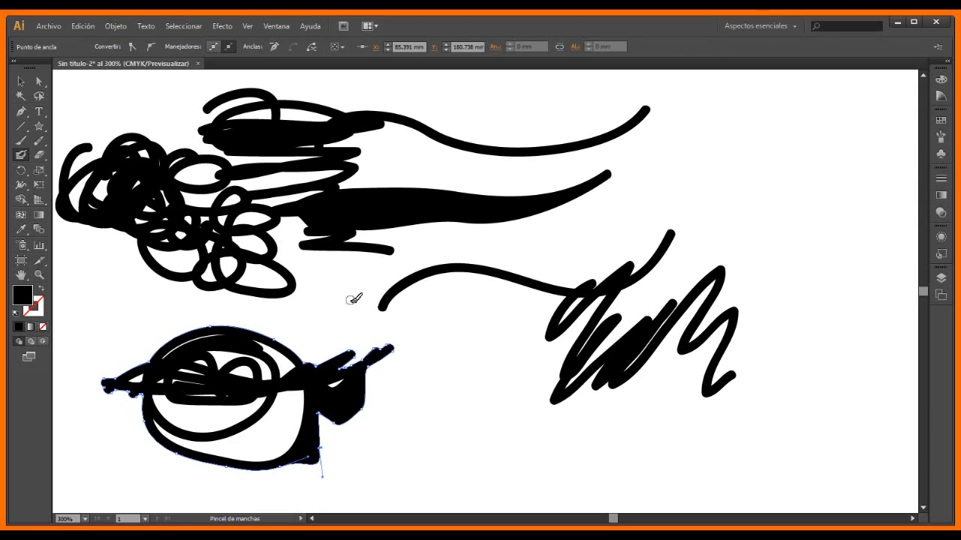
{"action": "double_click", "coordinate": [26, 300]}
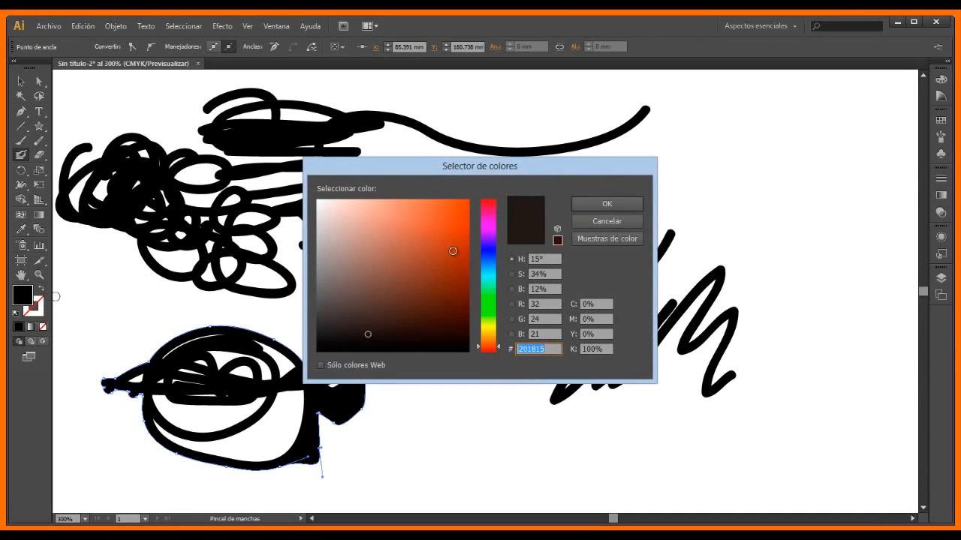
{"action": "left_click", "coordinate": [452, 251]}
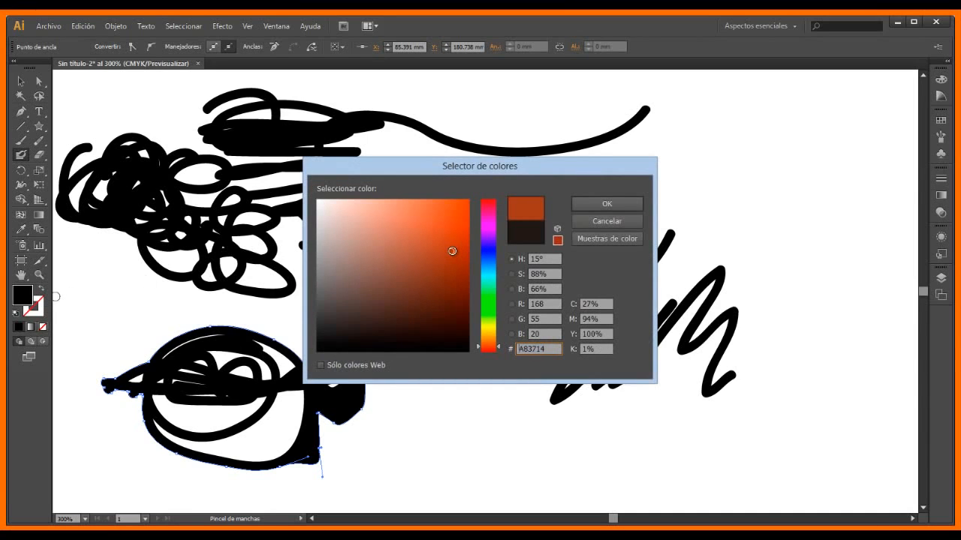
{"action": "left_click", "coordinate": [588, 204]}
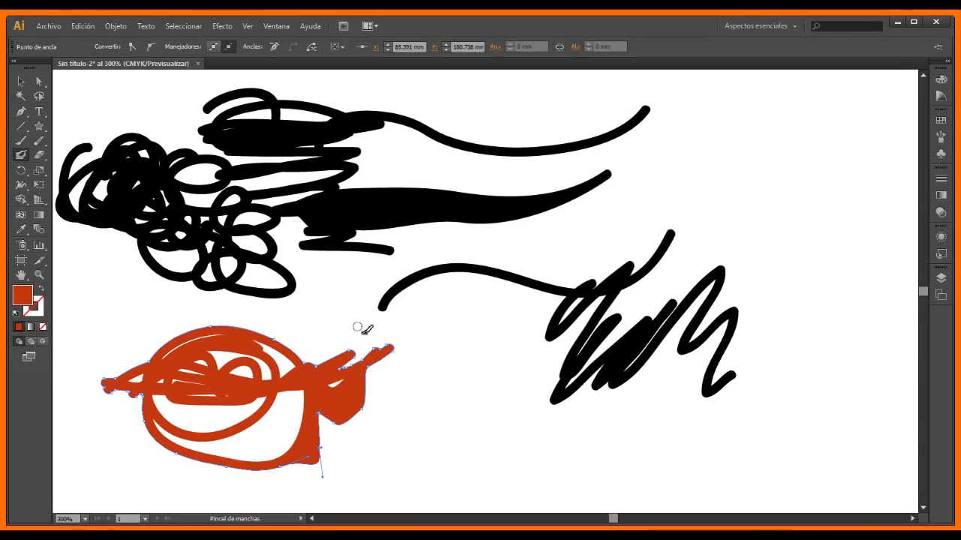
{"action": "left_click", "coordinate": [20, 81]}
{"action": "left_click", "coordinate": [129, 282]}
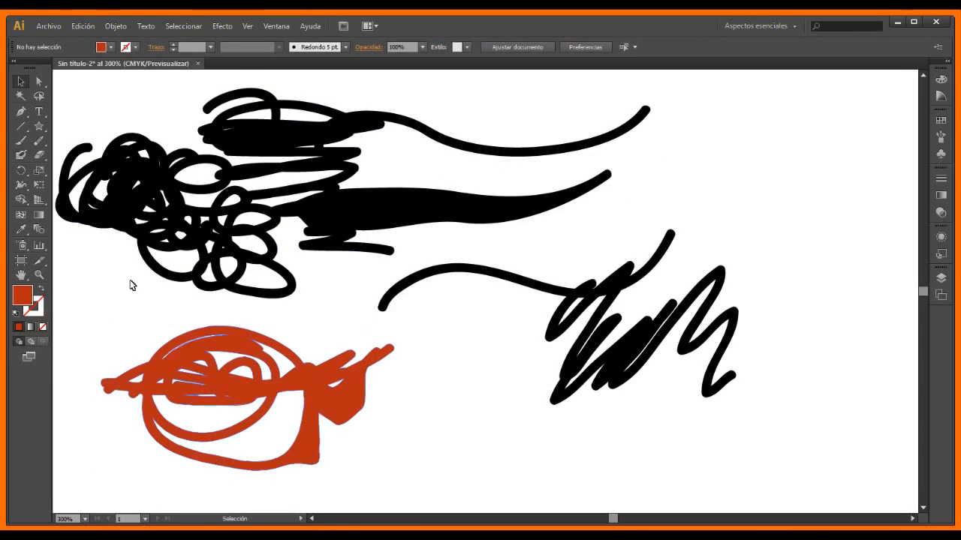
Set the fill to bright red and scribble dense loops with the Blob Brush over the right part of the orange-red shape.
{"action": "left_click", "coordinate": [111, 47]}
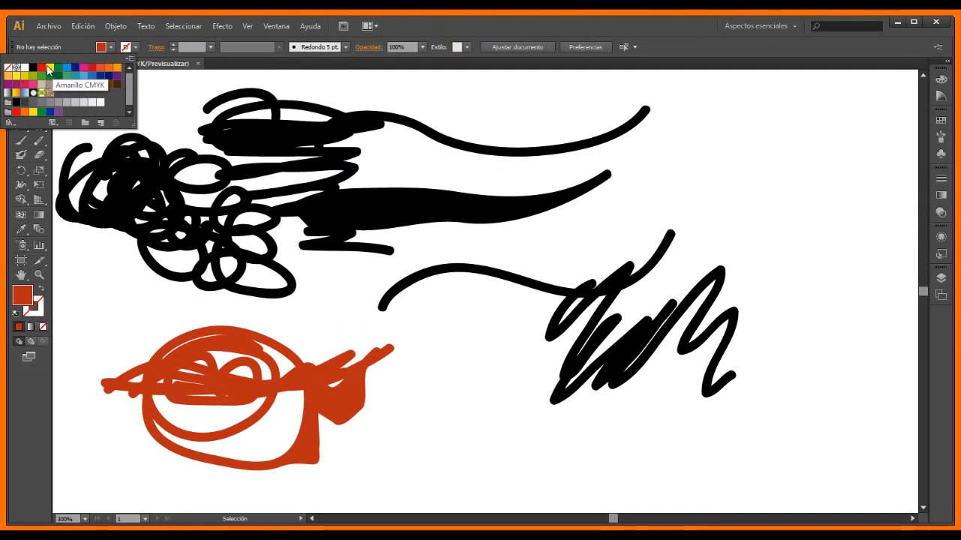
{"action": "left_click", "coordinate": [41, 67]}
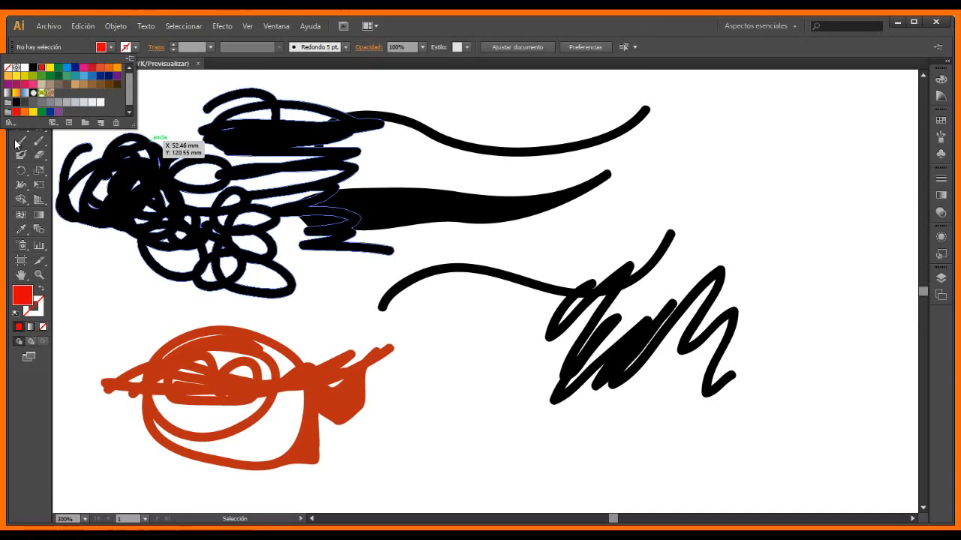
{"action": "left_click", "coordinate": [24, 154]}
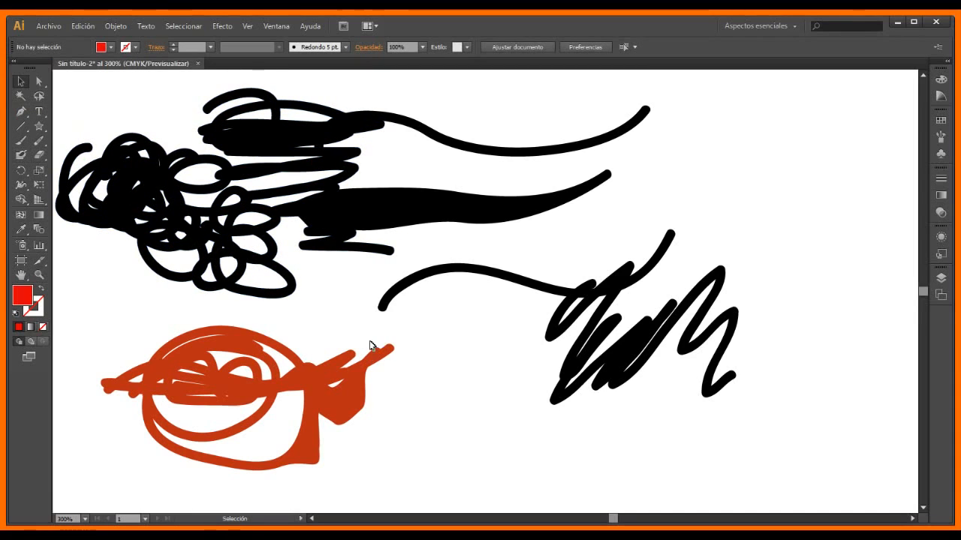
{"action": "left_click", "coordinate": [21, 154]}
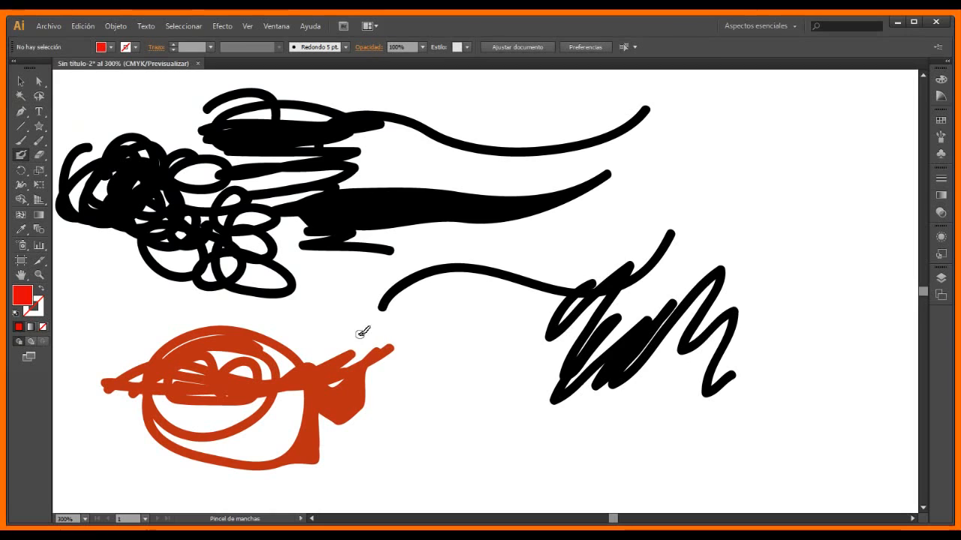
{"action": "mouse_move", "coordinate": [363, 333]}
{"action": "left_mouse_down"}
{"action": "mouse_move", "coordinate": [384, 402]}
{"action": "mouse_move", "coordinate": [393, 330]}
{"action": "mouse_move", "coordinate": [368, 389]}
{"action": "mouse_move", "coordinate": [410, 341]}
{"action": "mouse_move", "coordinate": [371, 398]}
{"action": "mouse_move", "coordinate": [415, 354]}
{"action": "mouse_move", "coordinate": [385, 417]}
{"action": "mouse_move", "coordinate": [389, 392]}
{"action": "mouse_move", "coordinate": [452, 422]}
{"action": "mouse_move", "coordinate": [431, 457]}
{"action": "mouse_move", "coordinate": [398, 403]}
{"action": "mouse_move", "coordinate": [412, 367]}
{"action": "mouse_move", "coordinate": [464, 325]}
{"action": "mouse_move", "coordinate": [410, 364]}
{"action": "mouse_move", "coordinate": [368, 362]}
{"action": "mouse_move", "coordinate": [342, 301]}
{"action": "mouse_move", "coordinate": [322, 301]}
{"action": "mouse_move", "coordinate": [346, 312]}
{"action": "mouse_move", "coordinate": [332, 326]}
{"action": "mouse_move", "coordinate": [345, 371]}
{"action": "mouse_move", "coordinate": [322, 394]}
{"action": "mouse_move", "coordinate": [344, 364]}
{"action": "mouse_move", "coordinate": [347, 418]}
{"action": "mouse_move", "coordinate": [281, 424]}
{"action": "mouse_move", "coordinate": [270, 373]}
{"action": "mouse_move", "coordinate": [330, 371]}
{"action": "mouse_move", "coordinate": [268, 409]}
{"action": "mouse_move", "coordinate": [290, 326]}
{"action": "mouse_move", "coordinate": [287, 388]}
{"action": "mouse_move", "coordinate": [279, 333]}
{"action": "mouse_move", "coordinate": [312, 354]}
{"action": "mouse_move", "coordinate": [313, 438]}
{"action": "mouse_move", "coordinate": [295, 458]}
{"action": "mouse_move", "coordinate": [333, 435]}
{"action": "mouse_move", "coordinate": [350, 443]}
{"action": "mouse_move", "coordinate": [373, 408]}
{"action": "left_mouse_up"}
{"action": "key", "text": "shift+x"}
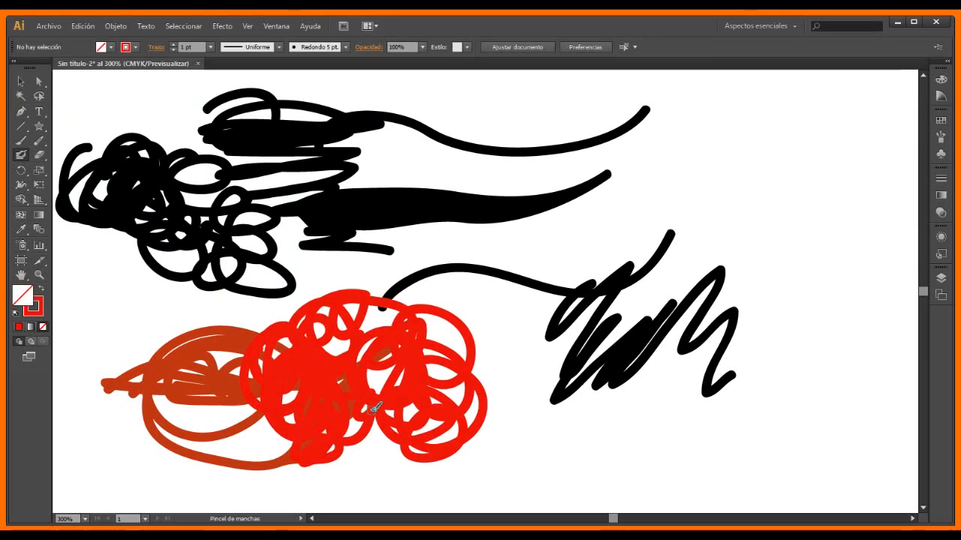
Select the red scribble on its own and move it right and slightly down, away from the orange-red shape.
{"action": "left_click", "coordinate": [21, 81]}
{"action": "left_click", "coordinate": [349, 396]}
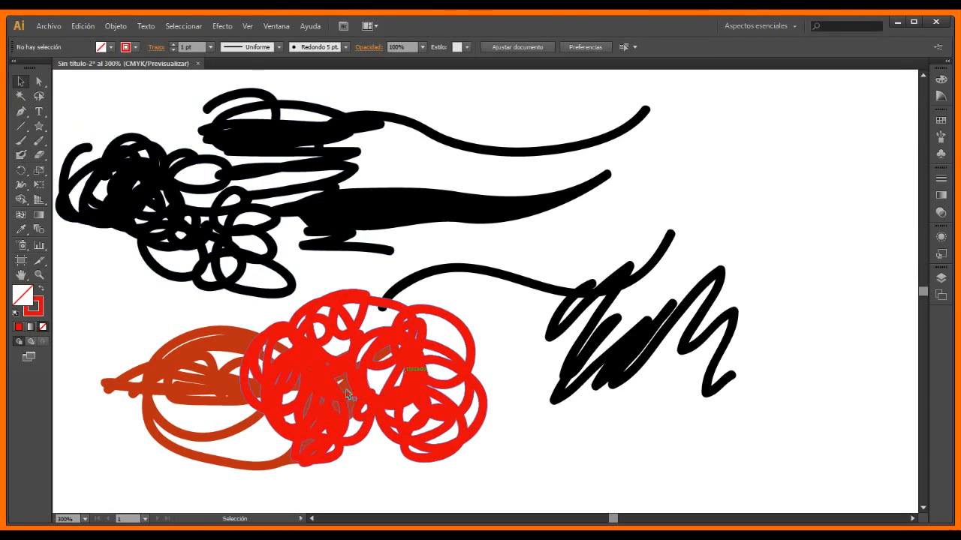
{"action": "mouse_move", "coordinate": [317, 368]}
{"action": "left_mouse_down"}
{"action": "mouse_move", "coordinate": [473, 378]}
{"action": "mouse_move", "coordinate": [395, 385]}
{"action": "mouse_move", "coordinate": [368, 373]}
{"action": "left_mouse_up"}
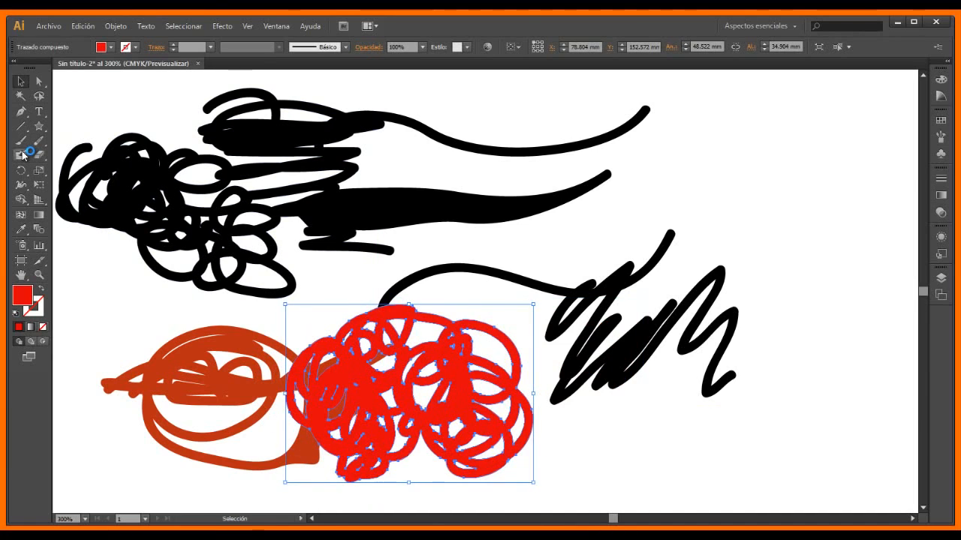
Extend the red scribble with large Blob Brush loops running right across the black zigzag and up past the wavy strokes.
{"action": "left_click", "coordinate": [22, 155]}
{"action": "mouse_move", "coordinate": [439, 300]}
{"action": "left_mouse_down"}
{"action": "mouse_move", "coordinate": [515, 322]}
{"action": "mouse_move", "coordinate": [589, 379]}
{"action": "mouse_move", "coordinate": [570, 426]}
{"action": "left_mouse_up"}
{"action": "mouse_move", "coordinate": [714, 425]}
{"action": "left_mouse_down"}
{"action": "mouse_move", "coordinate": [614, 438]}
{"action": "mouse_move", "coordinate": [602, 318]}
{"action": "mouse_move", "coordinate": [751, 304]}
{"action": "mouse_move", "coordinate": [750, 376]}
{"action": "mouse_move", "coordinate": [601, 264]}
{"action": "mouse_move", "coordinate": [578, 217]}
{"action": "mouse_move", "coordinate": [695, 166]}
{"action": "mouse_move", "coordinate": [638, 257]}
{"action": "left_mouse_up"}
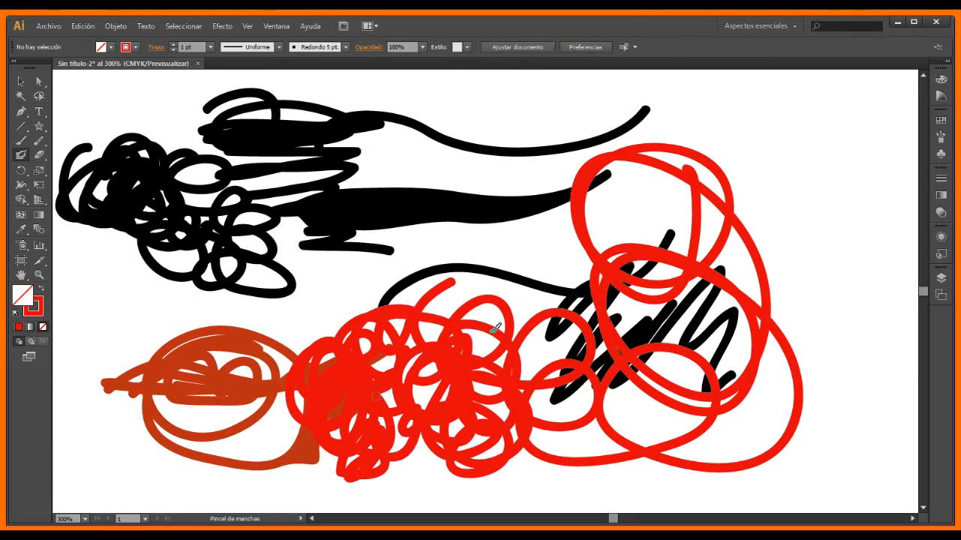
Select the extended red shape as a single object and move it right and upward.
{"action": "key", "text": "v"}
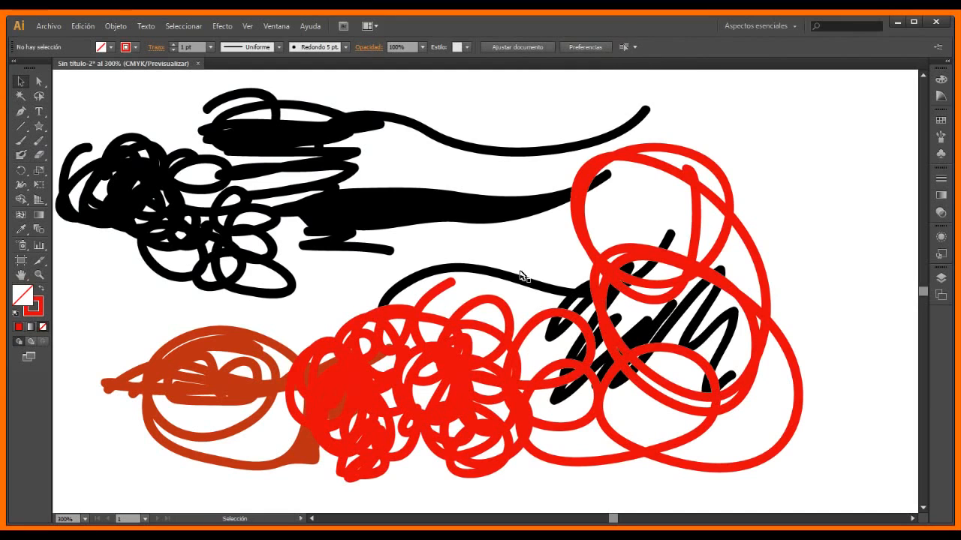
{"action": "left_click", "coordinate": [518, 348]}
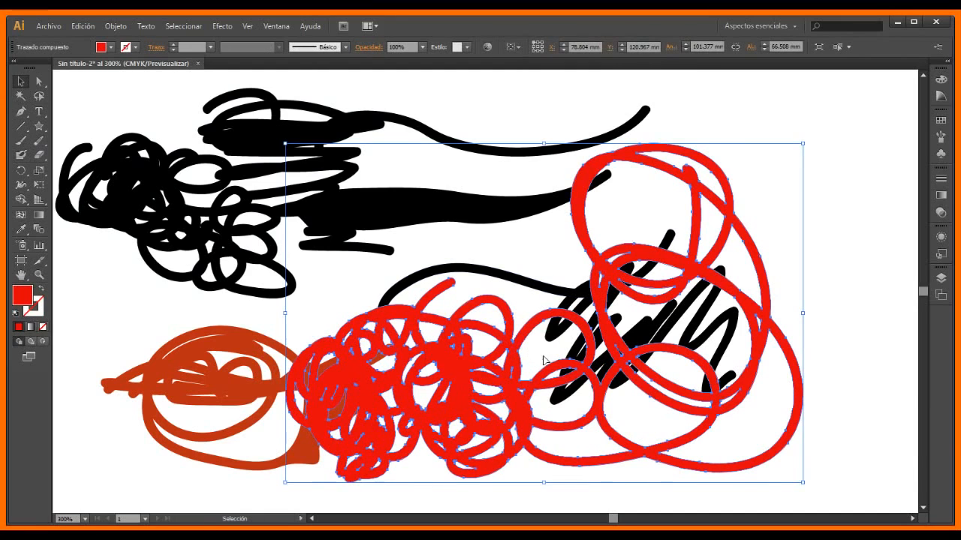
{"action": "left_click_drag", "start_coordinate": [544, 360], "coordinate": [670, 316]}
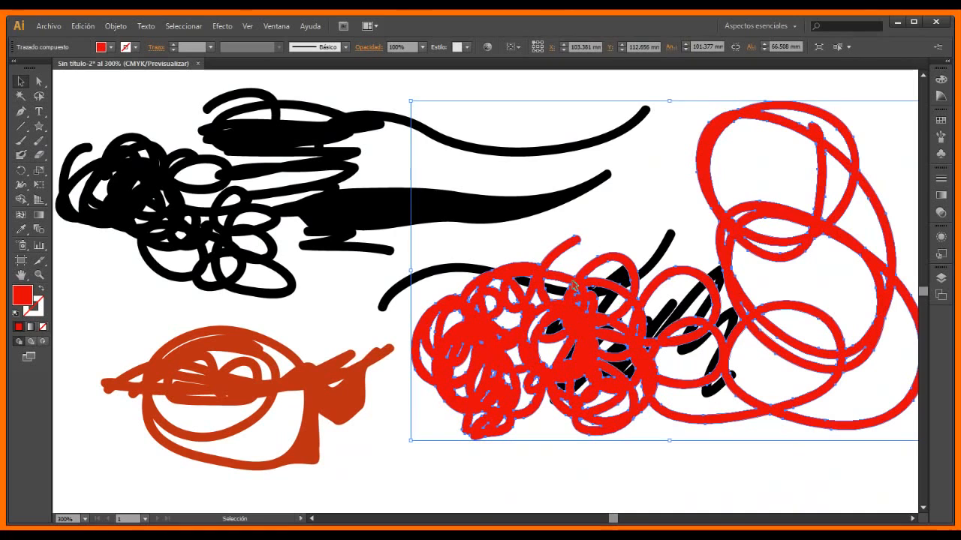
Draw a circle about 38 mm in diameter in the empty area below the scribbles, using the orange-red shape's fill and no stroke.
{"action": "left_click", "coordinate": [279, 368]}
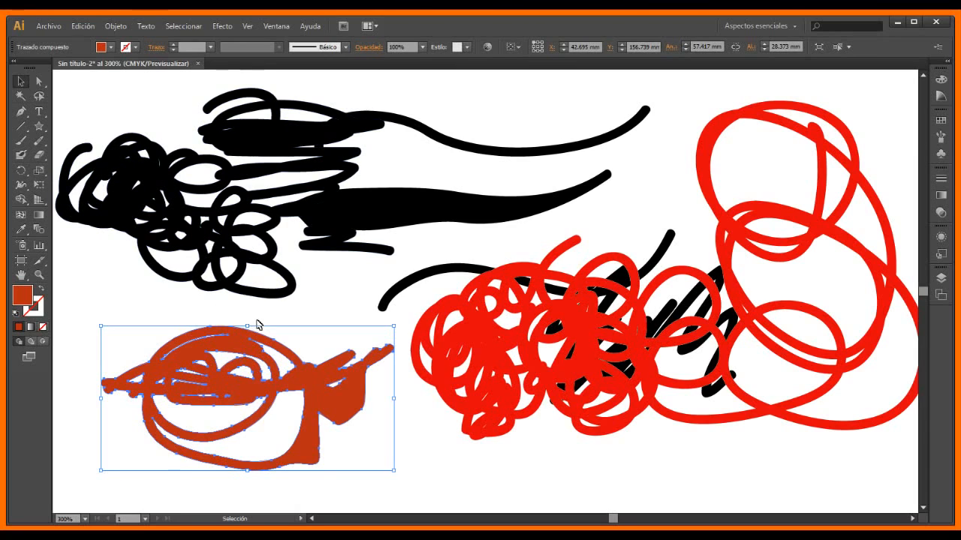
{"action": "scroll", "coordinate": [257, 324], "scroll_direction": "down", "scroll_amount": 2}
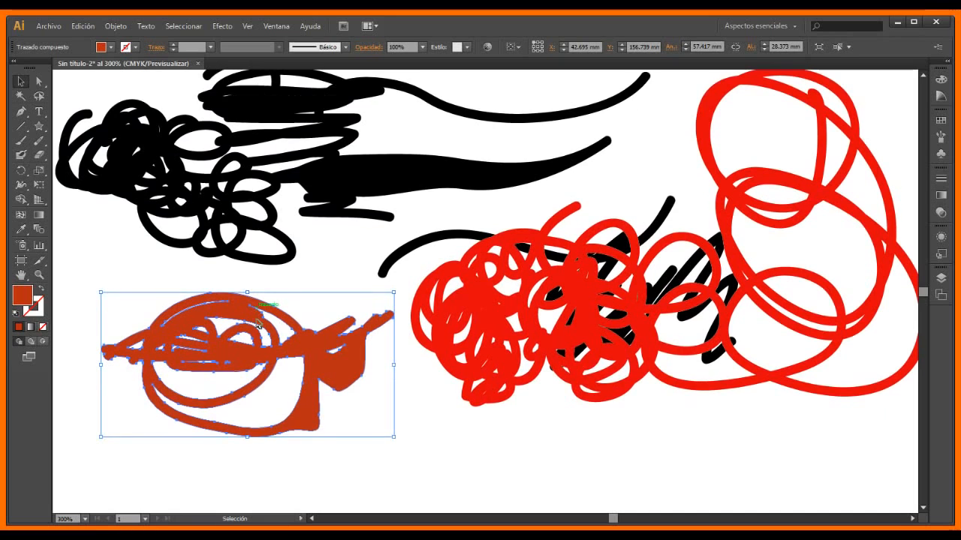
{"action": "scroll", "coordinate": [411, 231], "scroll_direction": "down", "scroll_amount": 2}
{"action": "scroll", "coordinate": [411, 231], "scroll_direction": "down", "scroll_amount": 6}
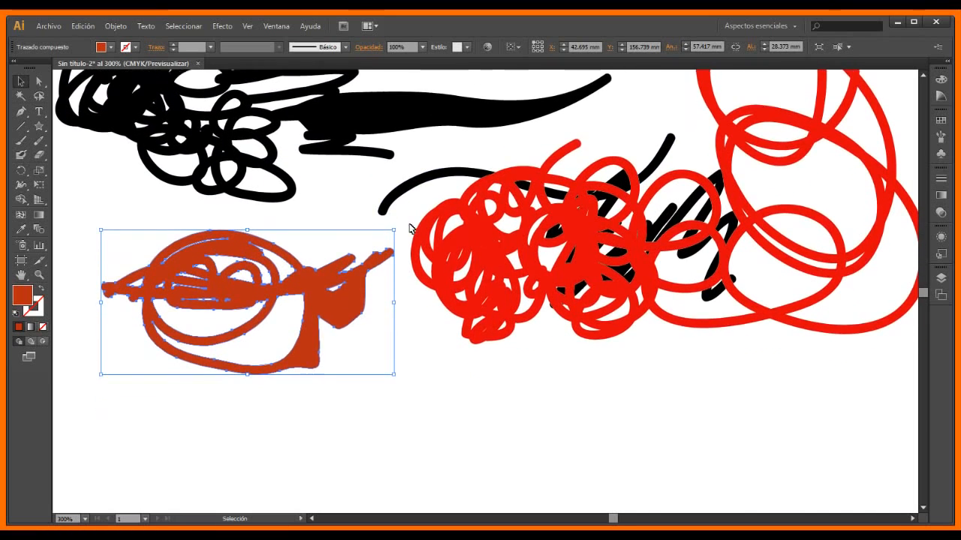
{"action": "scroll", "coordinate": [403, 223], "scroll_direction": "down", "scroll_amount": 8}
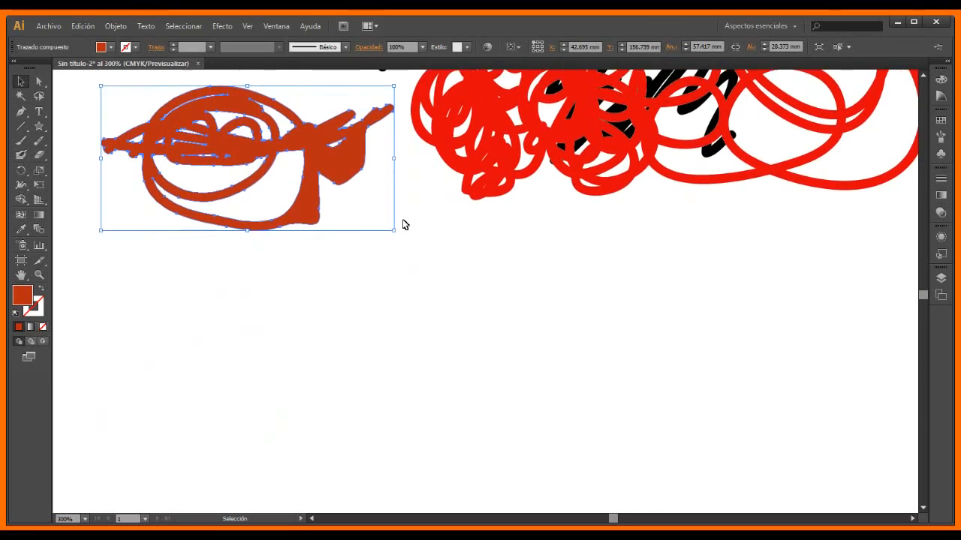
{"action": "scroll", "coordinate": [401, 222], "scroll_direction": "down", "scroll_amount": 4}
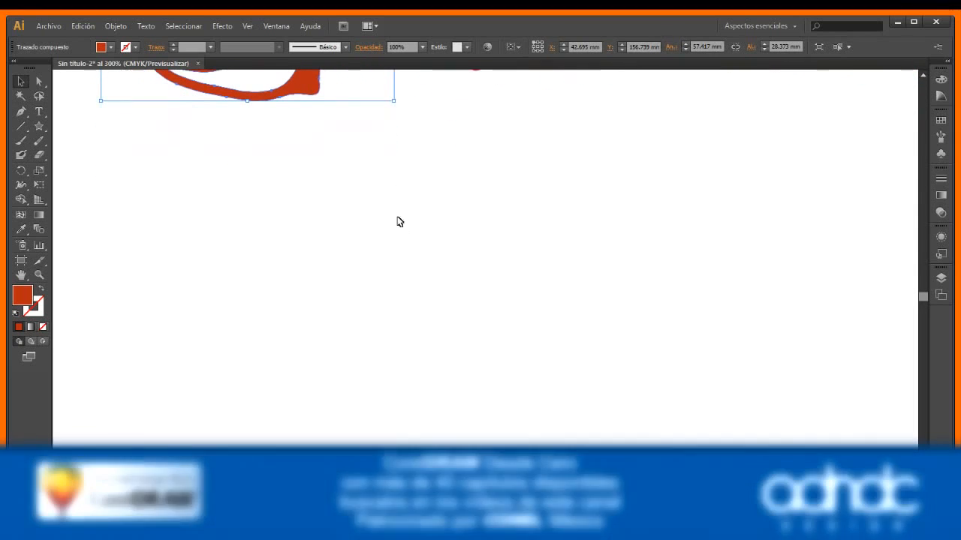
{"action": "scroll", "coordinate": [369, 155], "scroll_direction": "up", "scroll_amount": 3}
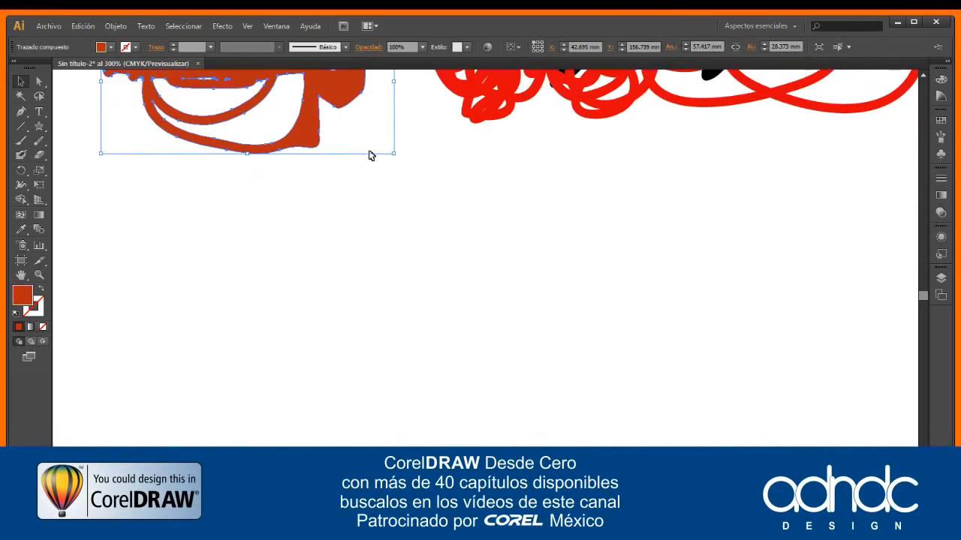
{"action": "scroll", "coordinate": [375, 146], "scroll_direction": "down", "scroll_amount": 5}
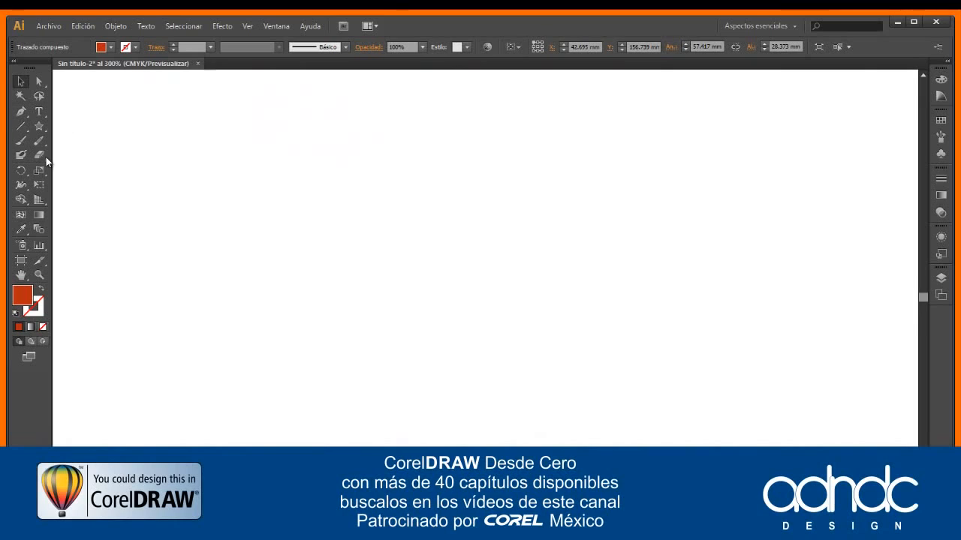
{"action": "left_click_drag", "start_coordinate": [43, 129], "coordinate": [83, 154]}
{"action": "left_click_drag", "start_coordinate": [362, 183], "coordinate": [554, 374]}
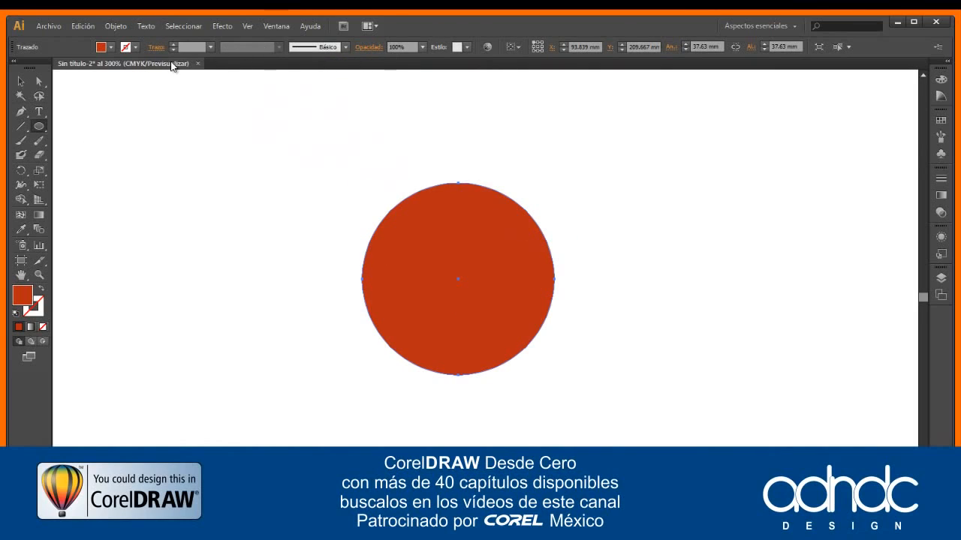
Give the circle a black 8 pt stroke with the lens-shaped variable width profile, and deselect it.
{"action": "left_click", "coordinate": [128, 47]}
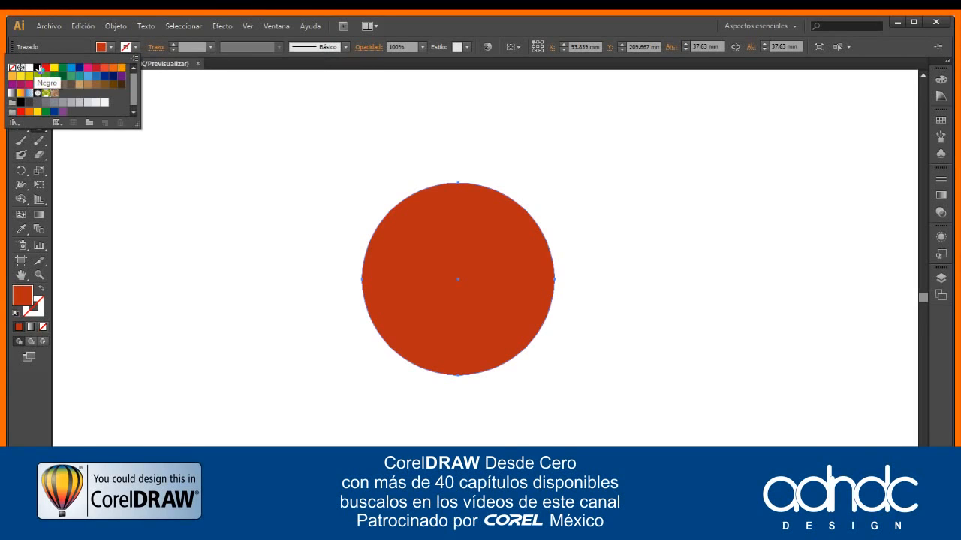
{"action": "left_click", "coordinate": [37, 67]}
{"action": "left_click", "coordinate": [279, 50]}
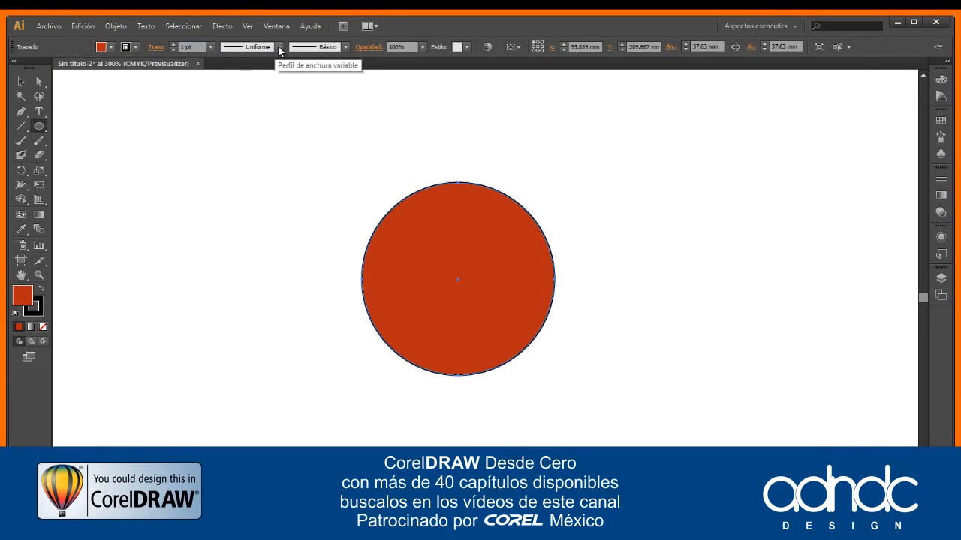
{"action": "left_click", "coordinate": [280, 50]}
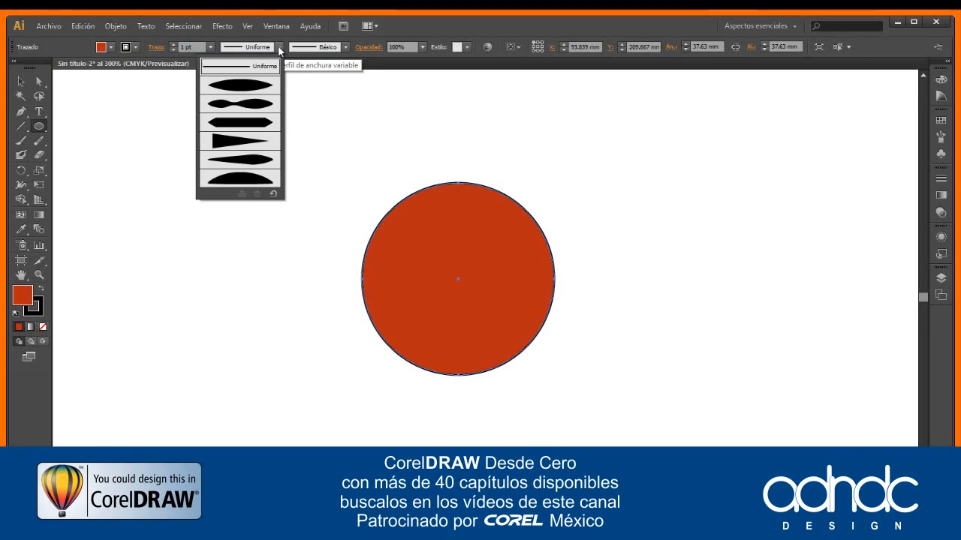
{"action": "left_click", "coordinate": [253, 92]}
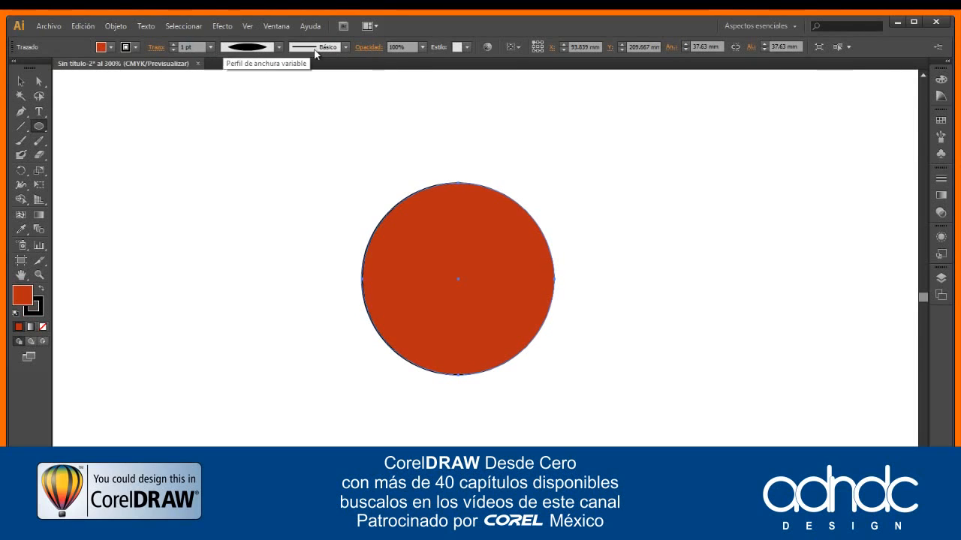
{"action": "left_click", "coordinate": [210, 46]}
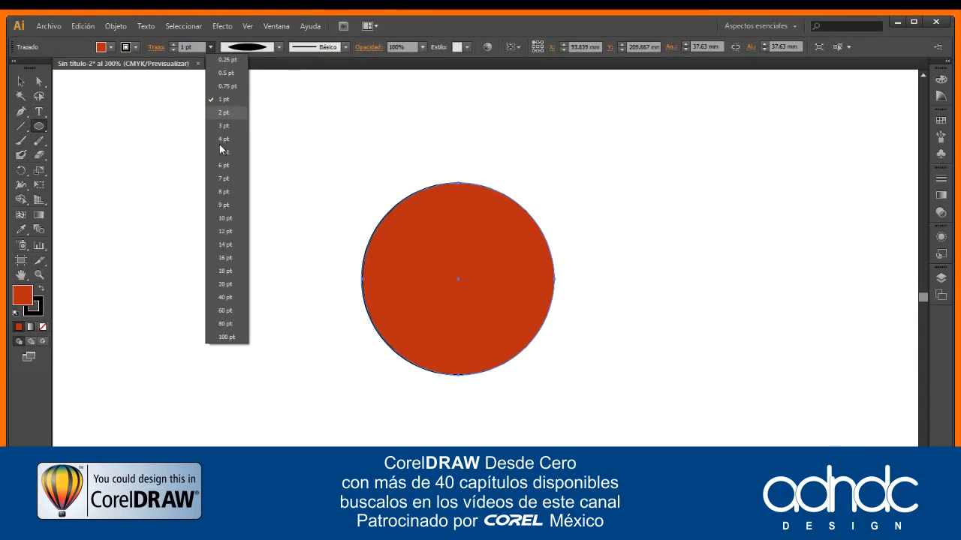
{"action": "left_click", "coordinate": [223, 194]}
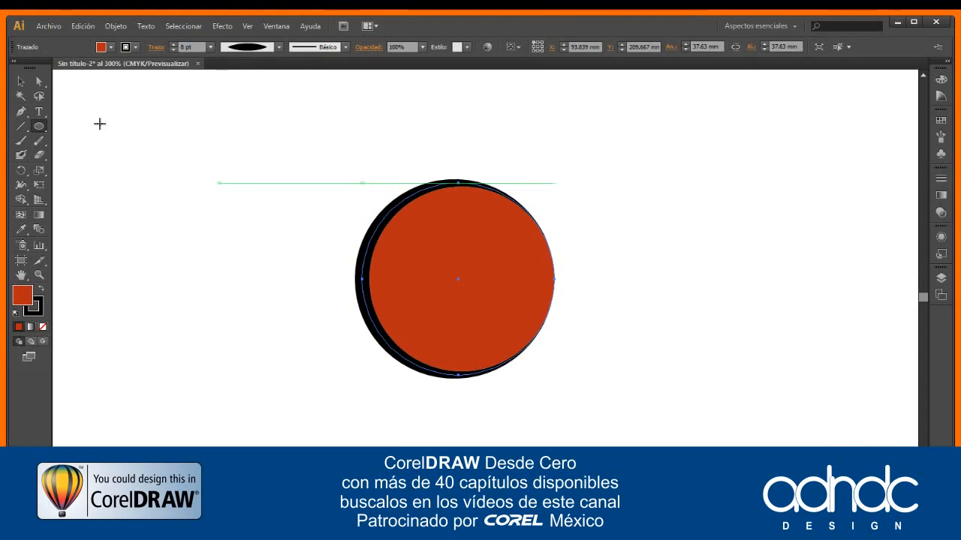
{"action": "left_click", "coordinate": [28, 84]}
{"action": "left_click", "coordinate": [200, 143]}
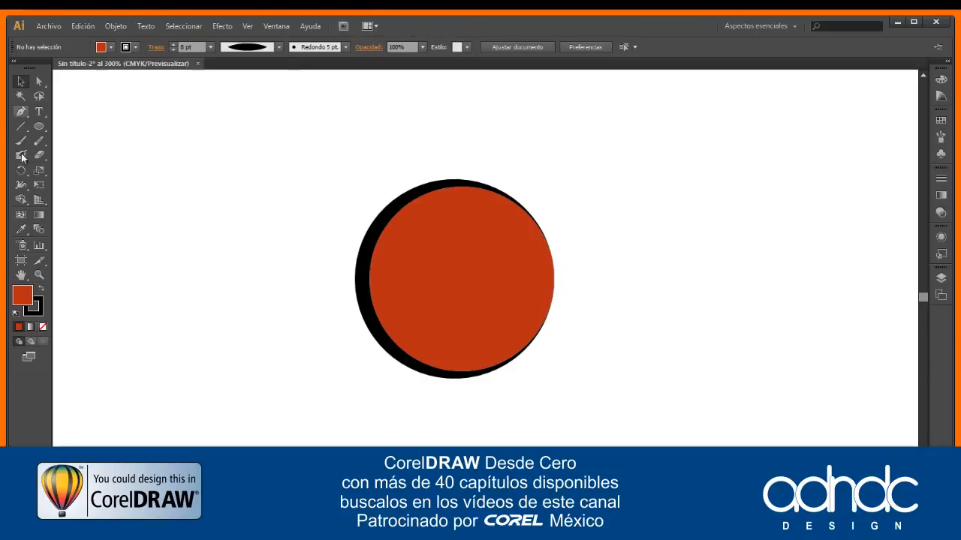
Tear off the Eraser tool group above the circle and erase a curved strip through the circle's upper-left part.
{"action": "left_click", "coordinate": [45, 156]}
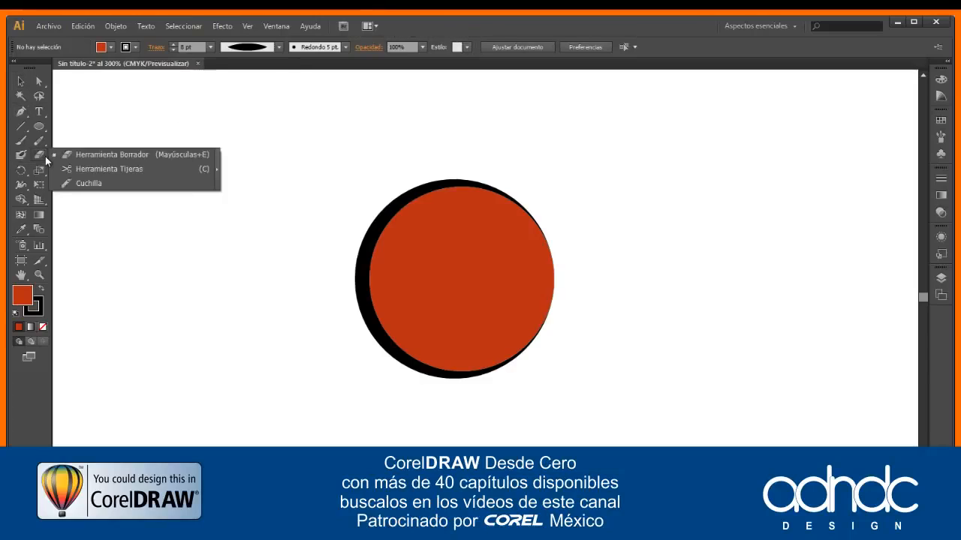
{"action": "left_click_drag", "start_coordinate": [45, 156], "coordinate": [217, 169]}
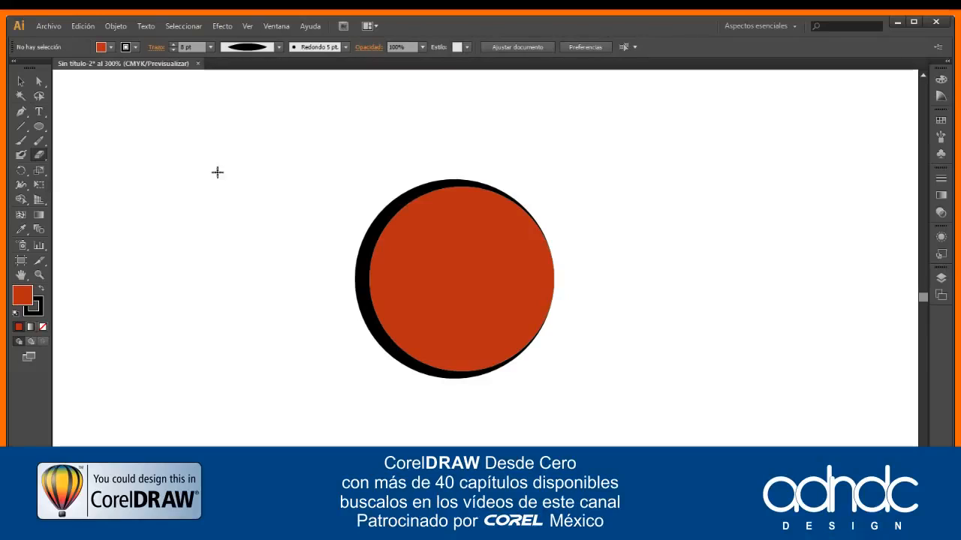
{"action": "mouse_move", "coordinate": [58, 162]}
{"action": "left_mouse_down"}
{"action": "mouse_move", "coordinate": [496, 114]}
{"action": "mouse_move", "coordinate": [454, 103]}
{"action": "left_mouse_up"}
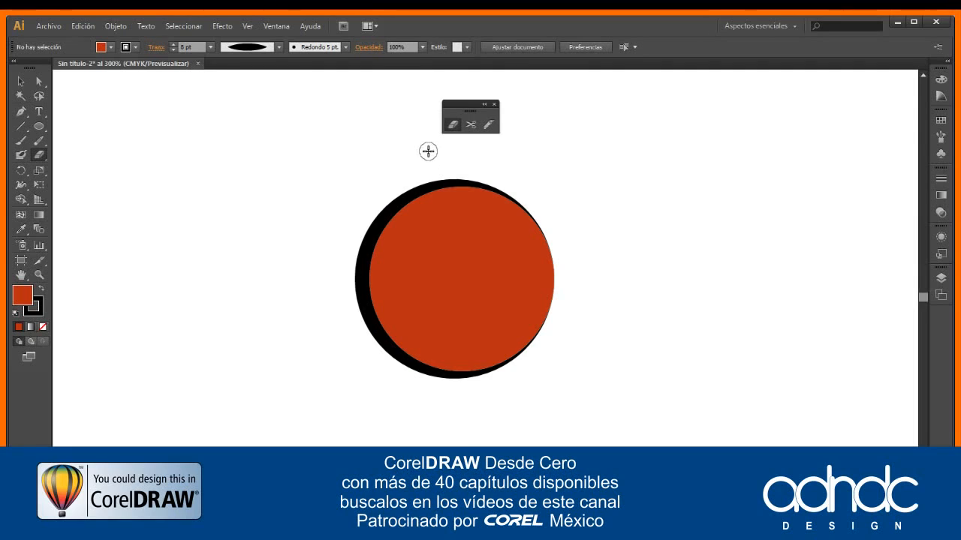
{"action": "mouse_move", "coordinate": [428, 151]}
{"action": "left_mouse_down"}
{"action": "mouse_move", "coordinate": [439, 211]}
{"action": "mouse_move", "coordinate": [429, 239]}
{"action": "mouse_move", "coordinate": [392, 274]}
{"action": "mouse_move", "coordinate": [328, 303]}
{"action": "left_mouse_up"}
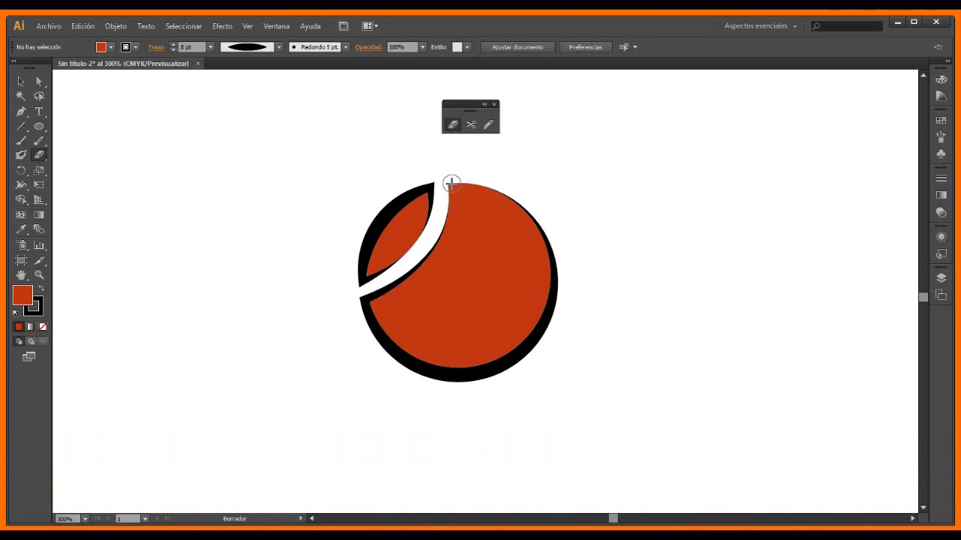
{"action": "mouse_move", "coordinate": [440, 172]}
{"action": "left_mouse_down"}
{"action": "mouse_move", "coordinate": [432, 232]}
{"action": "mouse_move", "coordinate": [406, 258]}
{"action": "left_mouse_up"}
Configure the Eraser with an angle of 76°, roundness of 60% and size of 34 pt.
{"action": "double_click", "coordinate": [452, 125]}
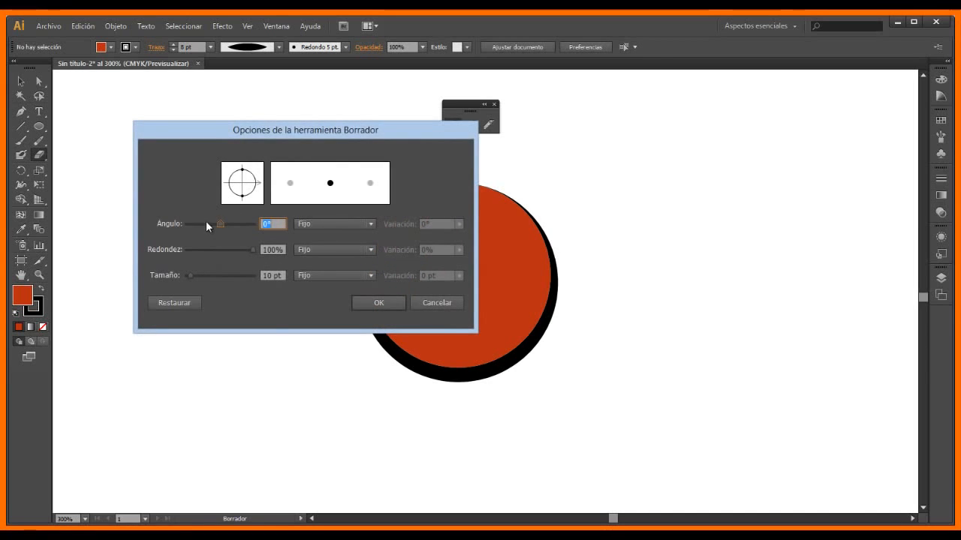
{"action": "mouse_move", "coordinate": [219, 222]}
{"action": "left_mouse_down"}
{"action": "mouse_move", "coordinate": [231, 223]}
{"action": "mouse_move", "coordinate": [217, 250]}
{"action": "mouse_move", "coordinate": [242, 223]}
{"action": "mouse_move", "coordinate": [214, 228]}
{"action": "mouse_move", "coordinate": [234, 232]}
{"action": "left_mouse_up"}
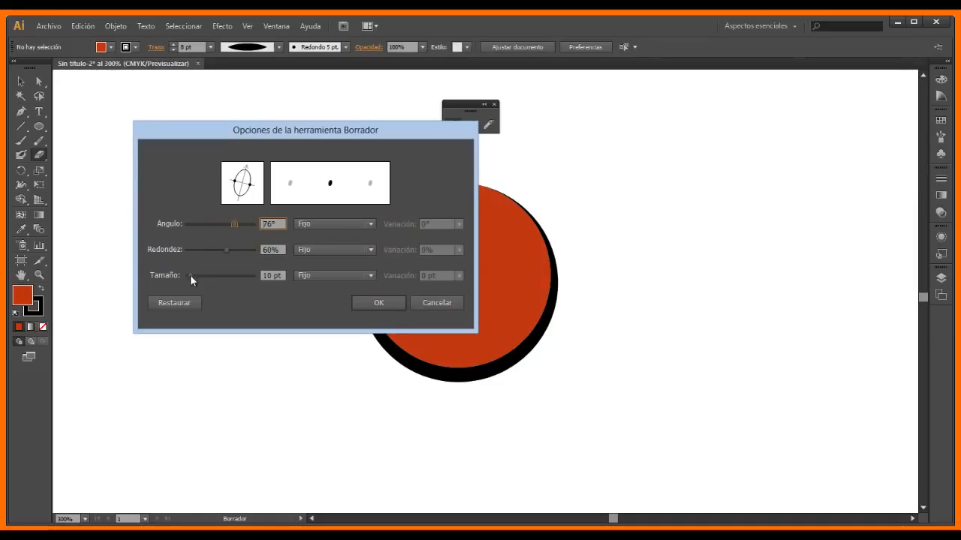
{"action": "mouse_move", "coordinate": [190, 275]}
{"action": "left_mouse_down"}
{"action": "mouse_move", "coordinate": [221, 275]}
{"action": "mouse_move", "coordinate": [199, 278]}
{"action": "left_mouse_up"}
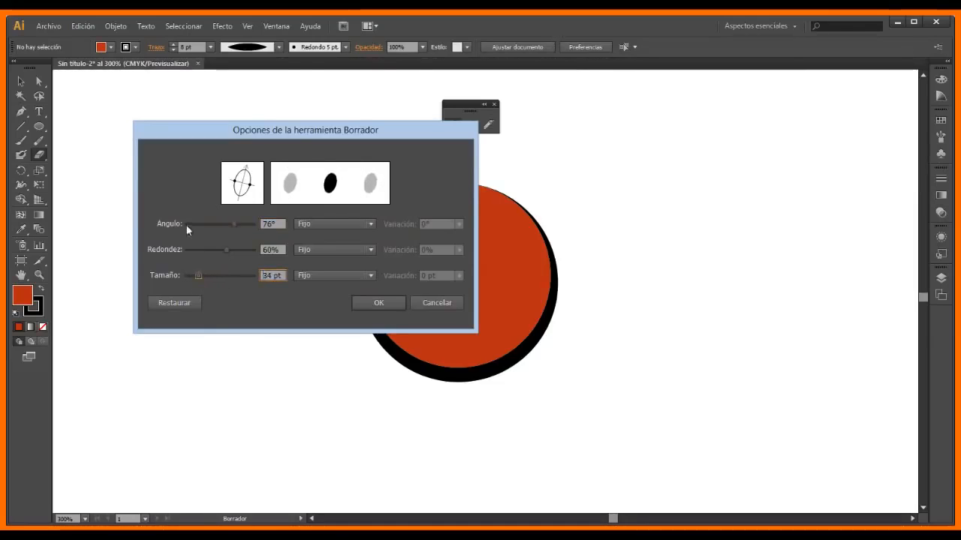
{"action": "left_click", "coordinate": [381, 304]}
Cut the outline of the circle's small upper-left piece at its upper corner with the Scissors tool.
{"action": "left_click_drag", "start_coordinate": [360, 287], "coordinate": [444, 182]}
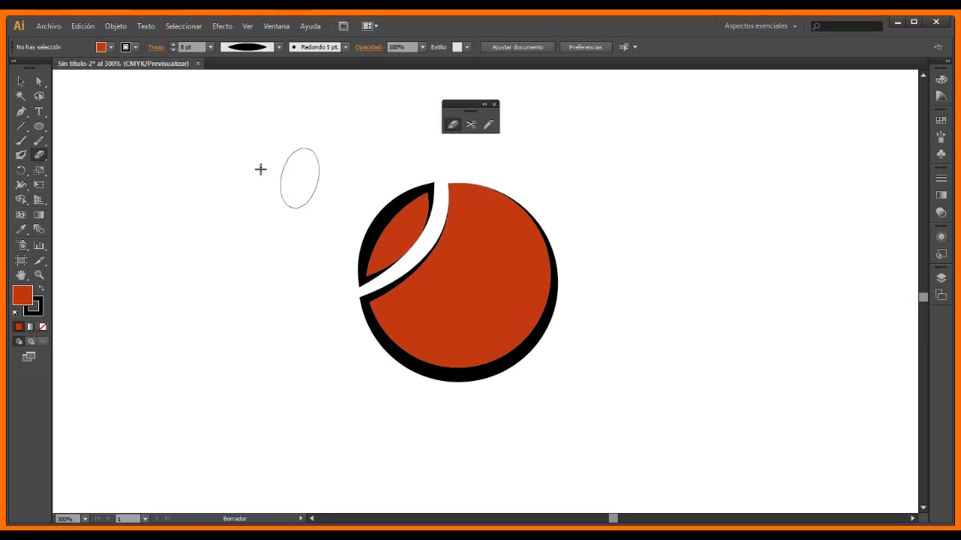
{"action": "left_click", "coordinate": [21, 81]}
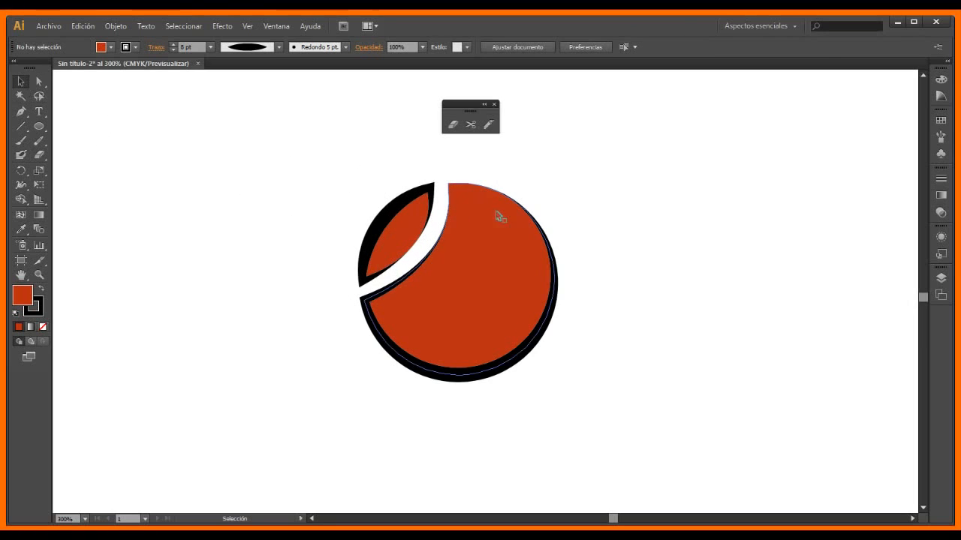
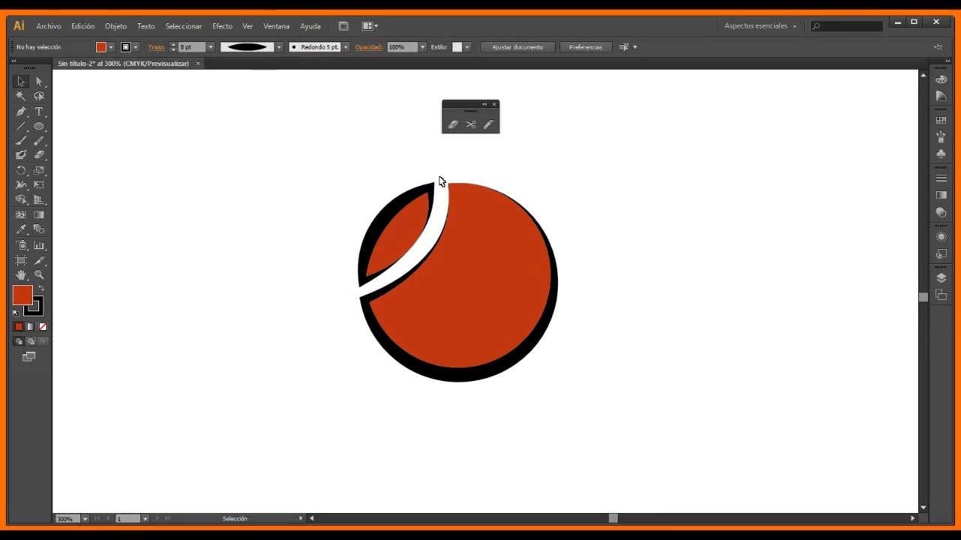
{"action": "left_click", "coordinate": [471, 125]}
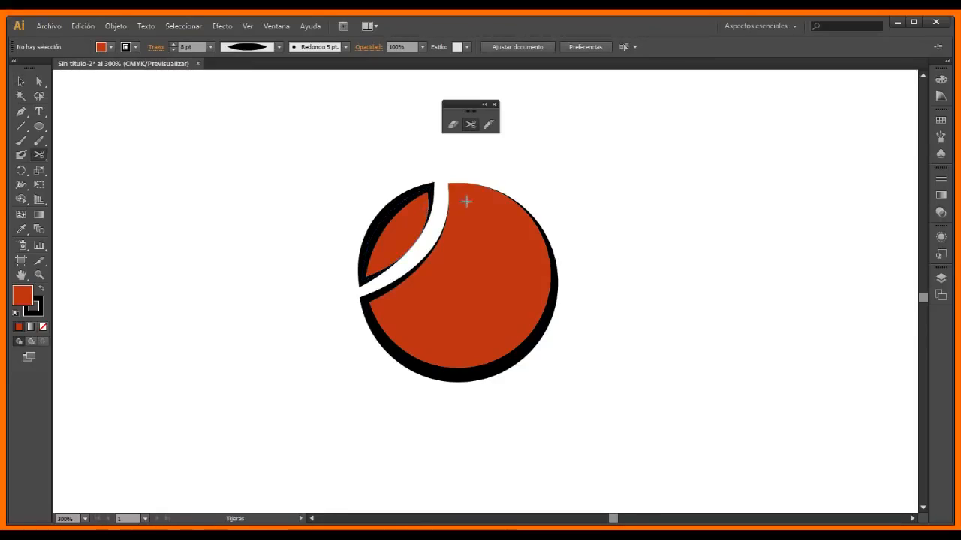
{"action": "scroll", "coordinate": [466, 201], "scroll_direction": "up", "scroll_amount": 1}
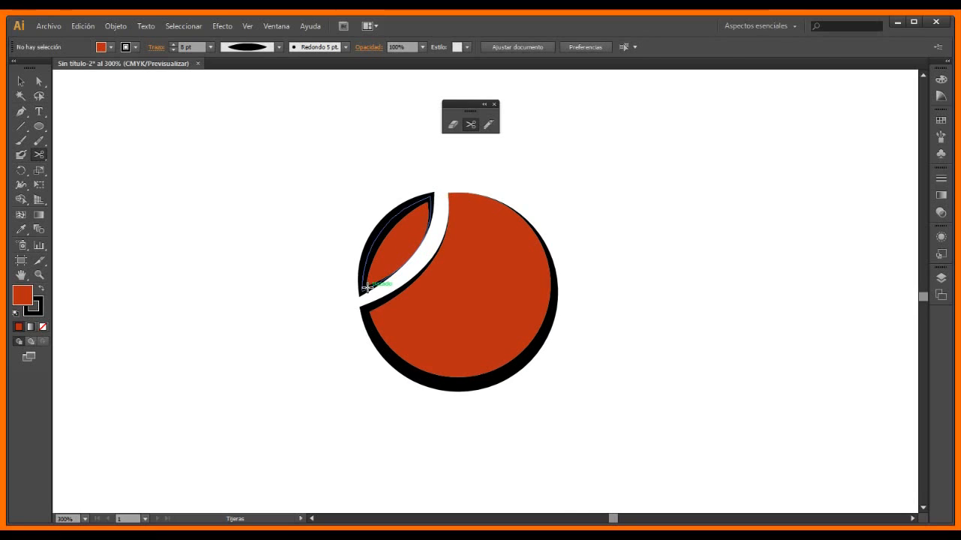
{"action": "left_click", "coordinate": [430, 196]}
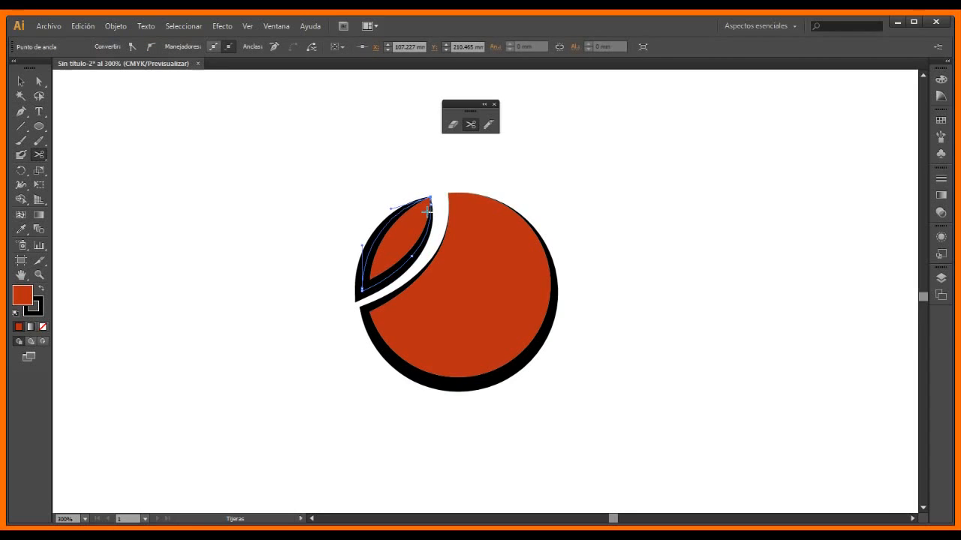
{"action": "left_click", "coordinate": [429, 209], "text": "ctrl"}
{"action": "scroll", "coordinate": [431, 208], "scroll_direction": "up", "scroll_amount": 2}
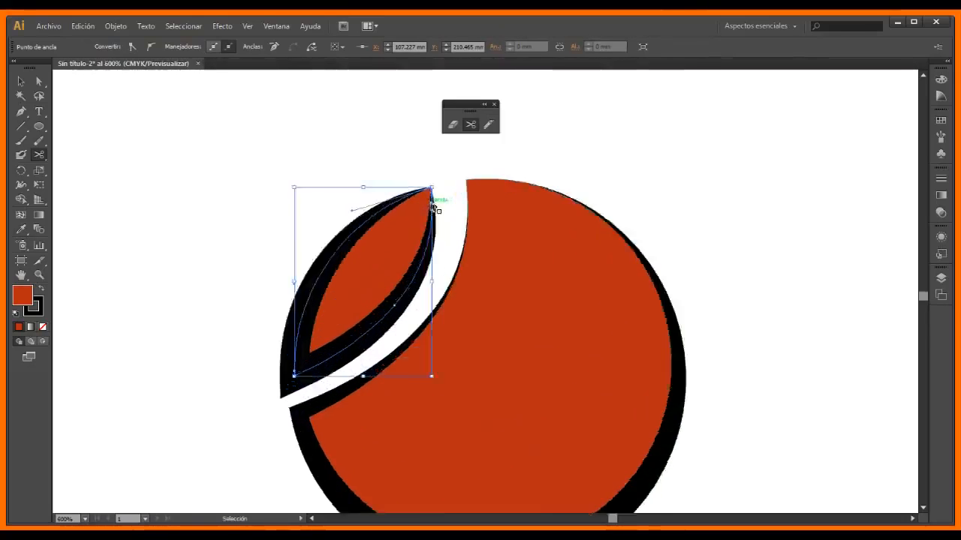
{"action": "scroll", "coordinate": [435, 207], "scroll_direction": "up", "scroll_amount": 4}
{"action": "scroll", "coordinate": [437, 170], "scroll_direction": "down", "scroll_amount": 2}
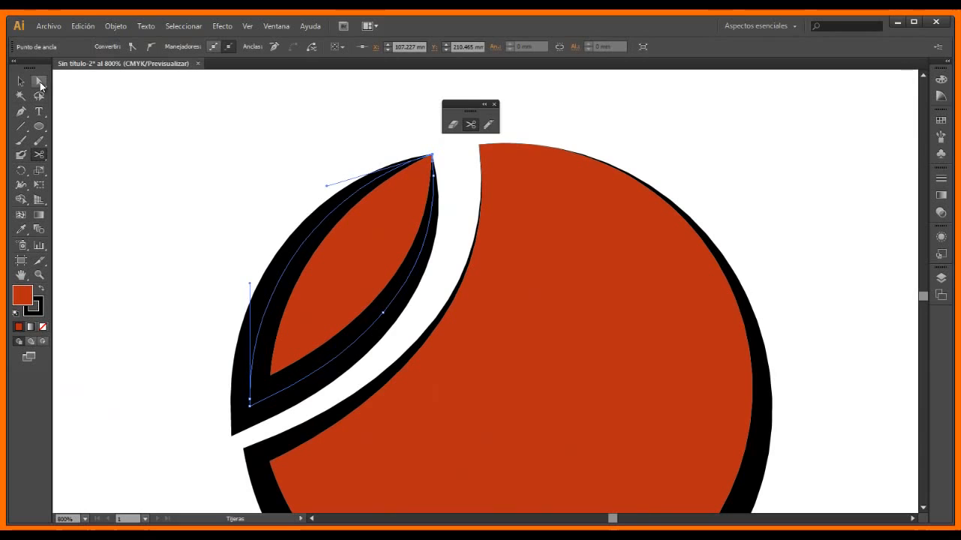
Pull the cut end point up and away from the small piece's upper corner with Direct Selection, and undo the extra move of the whole piece.
{"action": "left_click", "coordinate": [39, 81]}
{"action": "left_click_drag", "start_coordinate": [423, 162], "coordinate": [357, 114]}
{"action": "left_click_drag", "start_coordinate": [433, 154], "coordinate": [402, 163]}
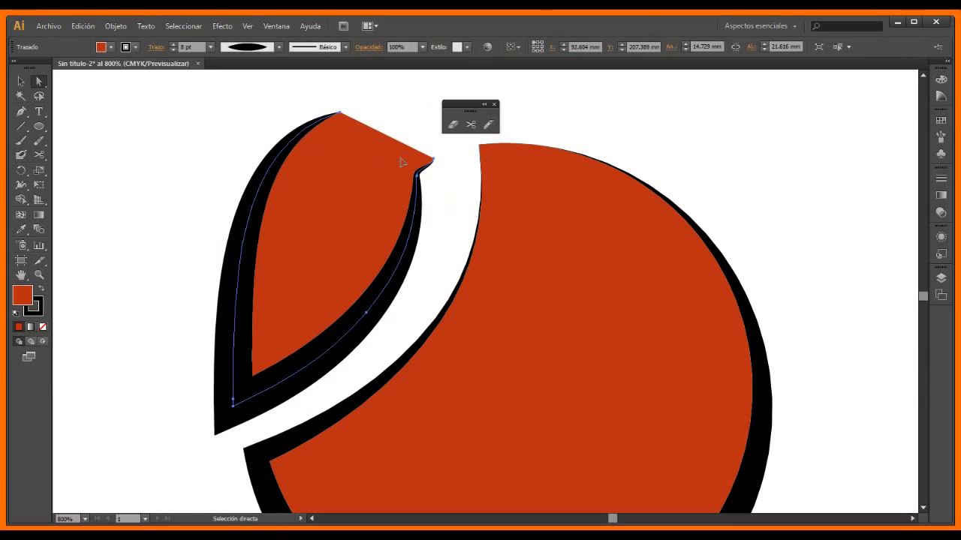
{"action": "key", "text": "ctrl+z"}
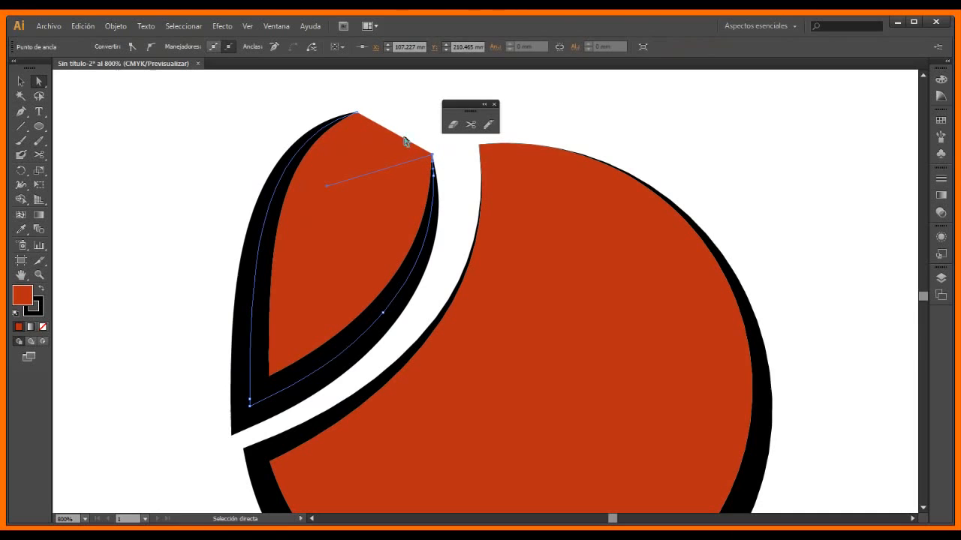
Restore the Eraser's default options of 0° angle, 100% roundness and 10 pt size.
{"action": "left_click", "coordinate": [453, 124]}
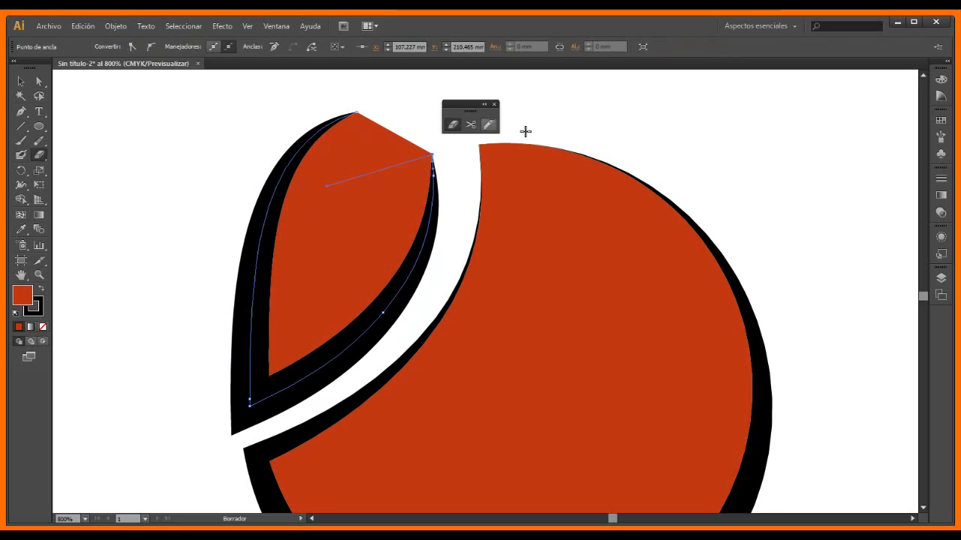
{"action": "double_click", "coordinate": [456, 126]}
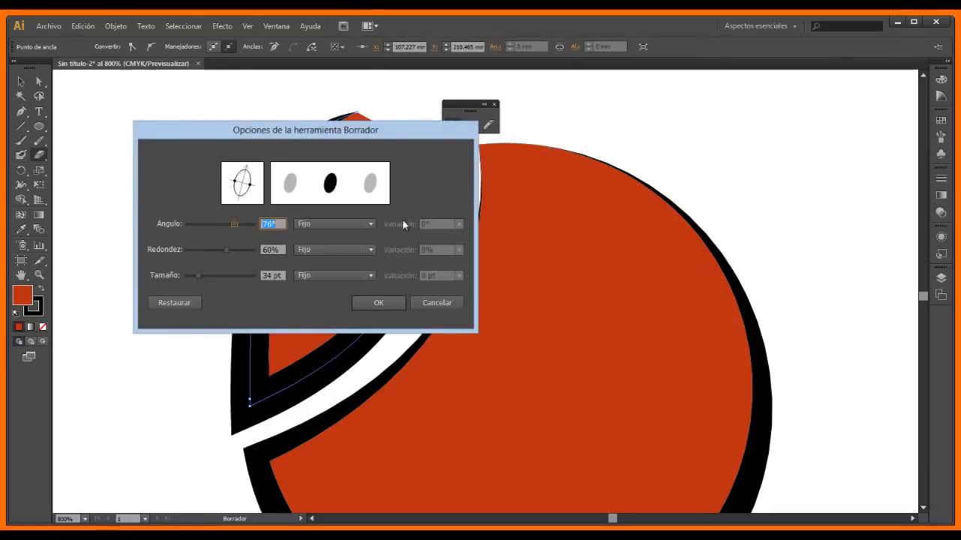
{"action": "left_click", "coordinate": [186, 303]}
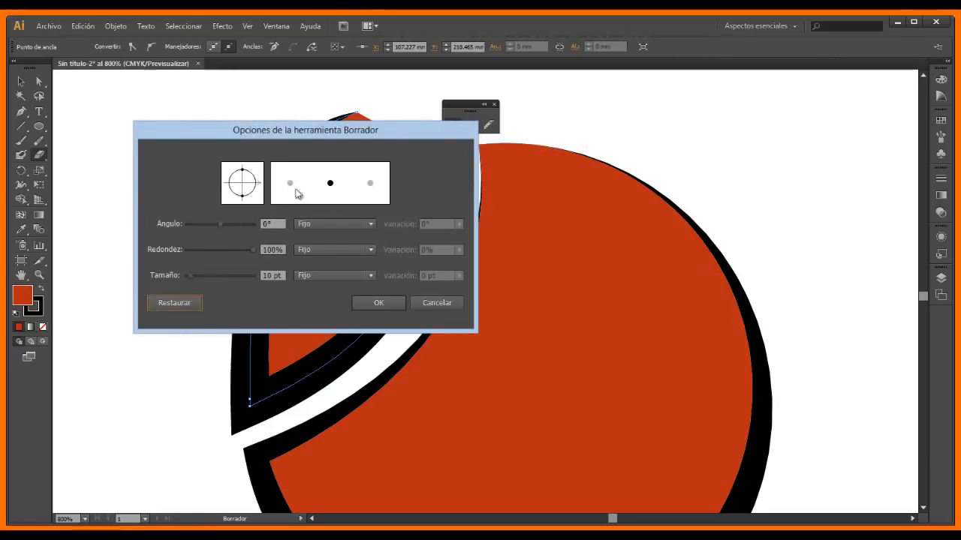
{"action": "left_click", "coordinate": [379, 303]}
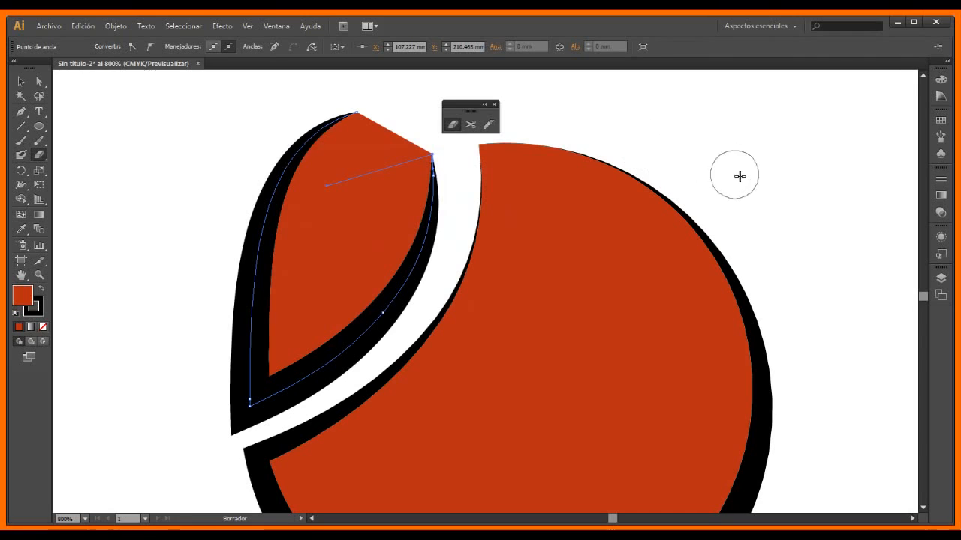
Erase from the circle's upper-right outside to the inner edge of the small piece while only that piece is selected.
{"action": "mouse_move", "coordinate": [739, 177]}
{"action": "left_mouse_down"}
{"action": "mouse_move", "coordinate": [683, 225]}
{"action": "mouse_move", "coordinate": [589, 260]}
{"action": "mouse_move", "coordinate": [458, 253]}
{"action": "left_mouse_up"}
{"action": "key", "text": "ctrl+z"}
{"action": "key", "text": "ctrl+z"}
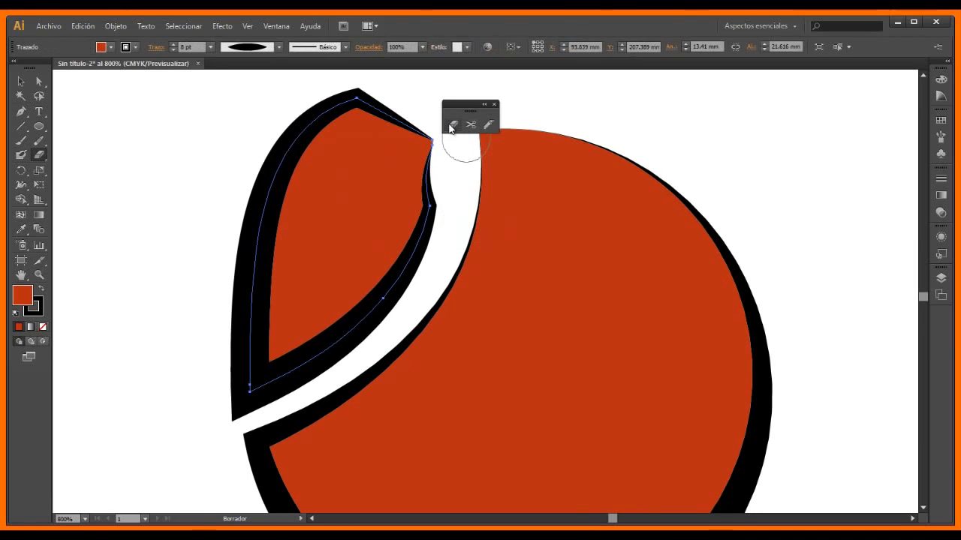
Select the large piece of the circle and erase a curved strip through its upper-right side.
{"action": "left_click", "coordinate": [20, 81]}
{"action": "left_click", "coordinate": [559, 226]}
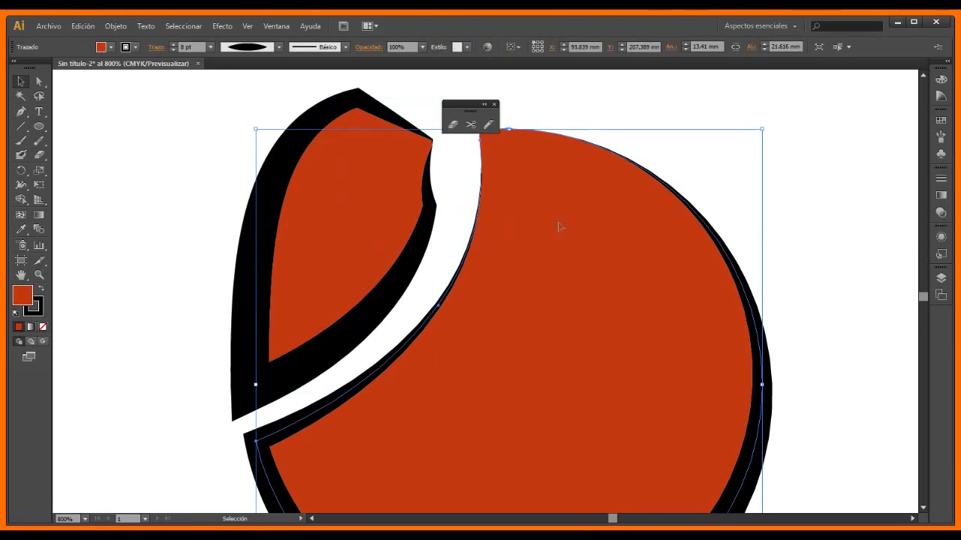
{"action": "left_click", "coordinate": [453, 124]}
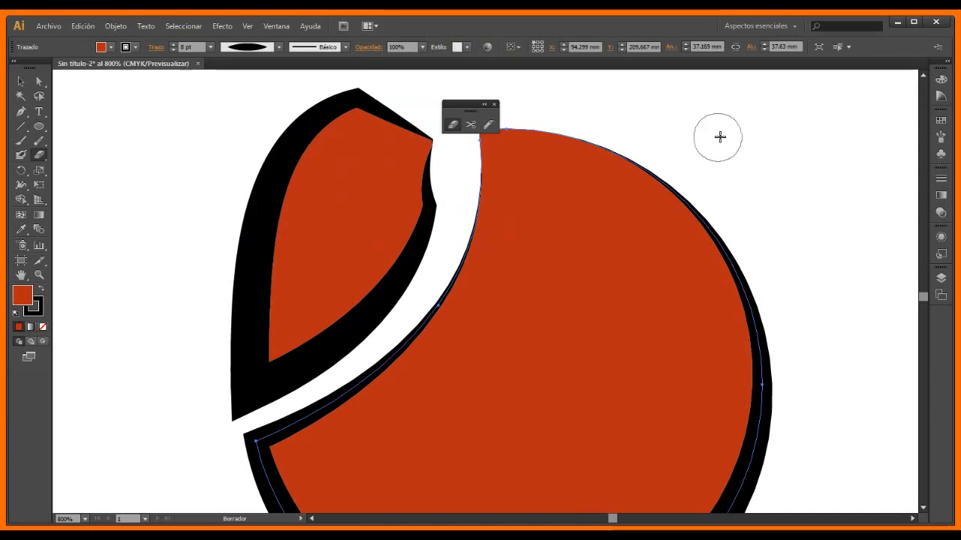
{"action": "mouse_move", "coordinate": [695, 161]}
{"action": "left_mouse_down"}
{"action": "mouse_move", "coordinate": [663, 228]}
{"action": "mouse_move", "coordinate": [665, 306]}
{"action": "mouse_move", "coordinate": [677, 340]}
{"action": "mouse_move", "coordinate": [693, 371]}
{"action": "mouse_move", "coordinate": [754, 427]}
{"action": "mouse_move", "coordinate": [824, 463]}
{"action": "left_mouse_up"}
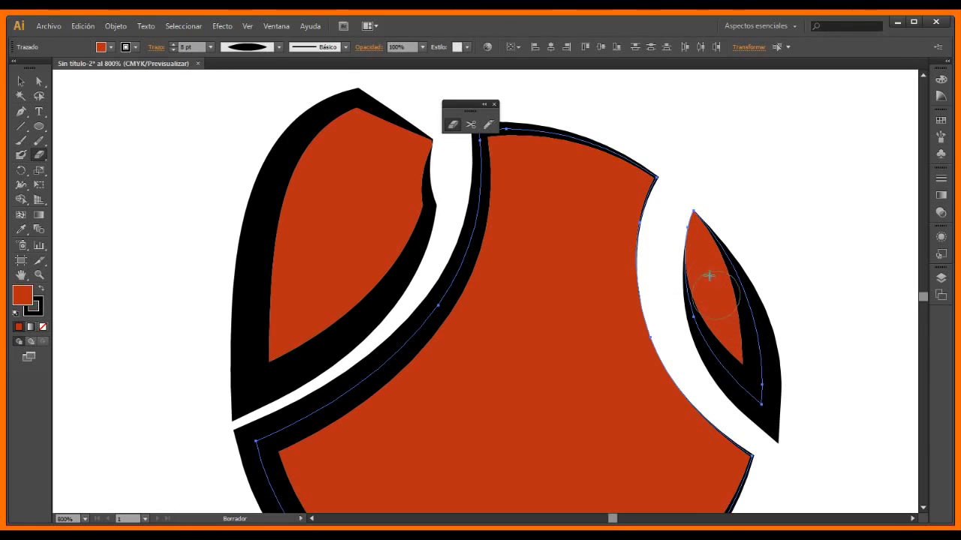
Cut the large piece's outline at its upper-right corner with the Scissors, pull the cut corner outward with Direct Selection, and deselect it.
{"action": "left_click", "coordinate": [473, 131]}
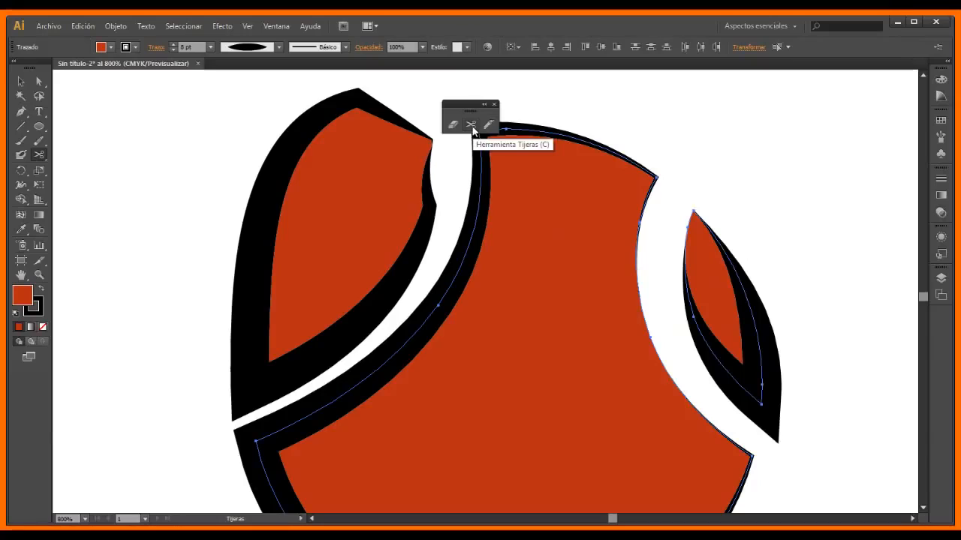
{"action": "left_click", "coordinate": [655, 177]}
{"action": "scroll", "coordinate": [659, 182], "scroll_direction": "up", "scroll_amount": 1}
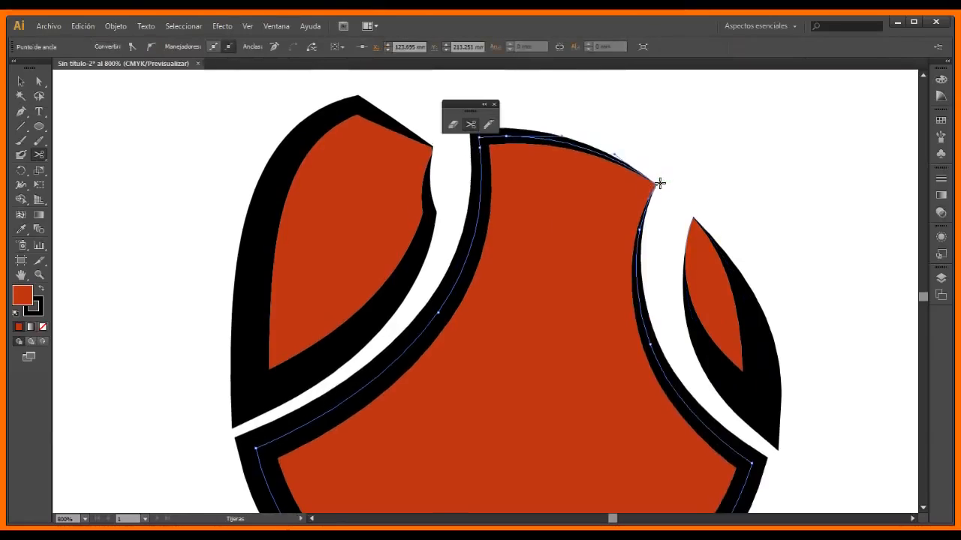
{"action": "left_click", "coordinate": [40, 82]}
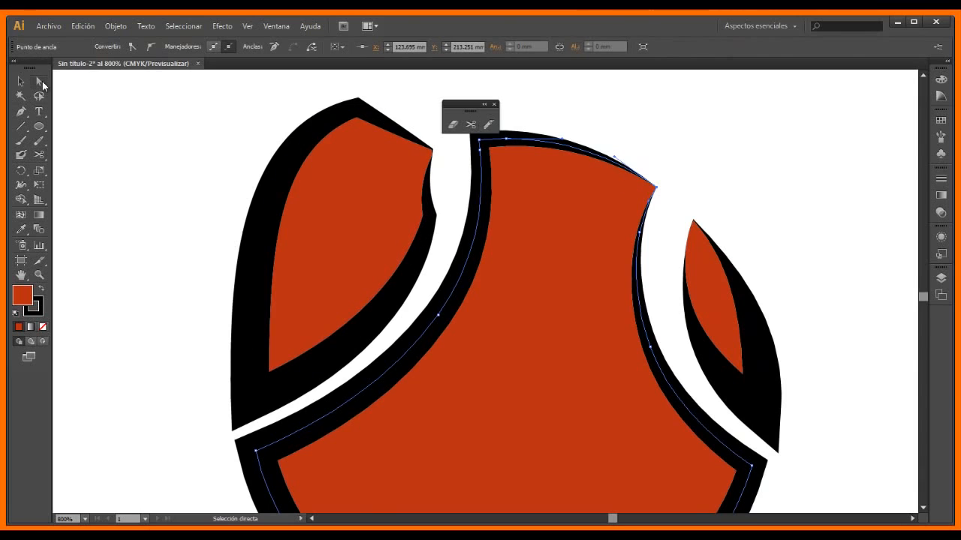
{"action": "left_click_drag", "start_coordinate": [658, 190], "coordinate": [697, 187]}
{"action": "left_click", "coordinate": [710, 128]}
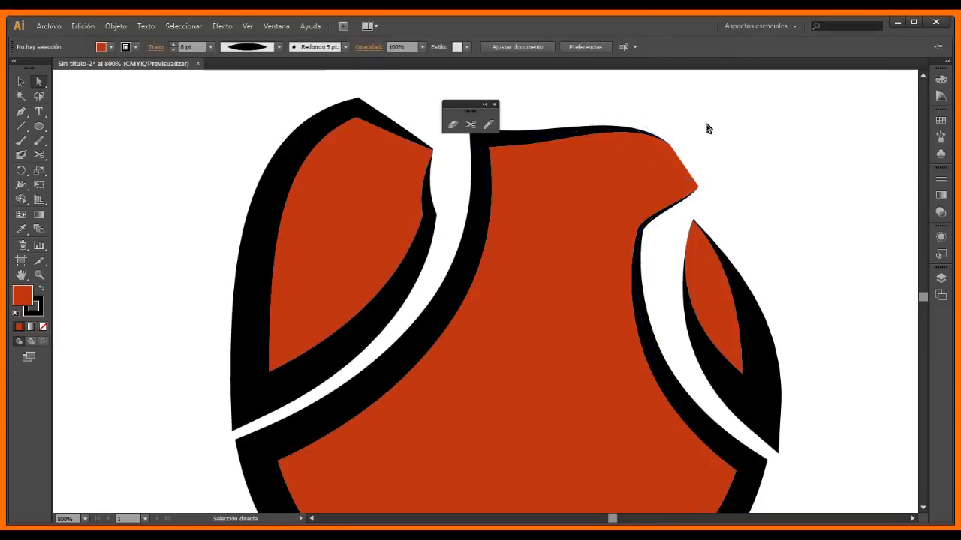
Select the large piece and slice it with the Knife along an arch across its lower part.
{"action": "scroll", "coordinate": [481, 139], "scroll_direction": "down", "scroll_amount": 2}
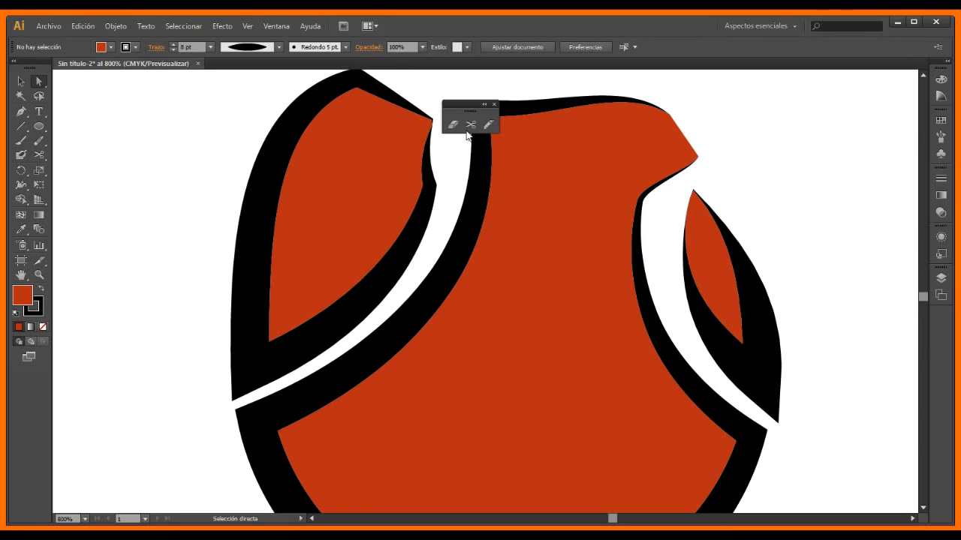
{"action": "left_click", "coordinate": [419, 128]}
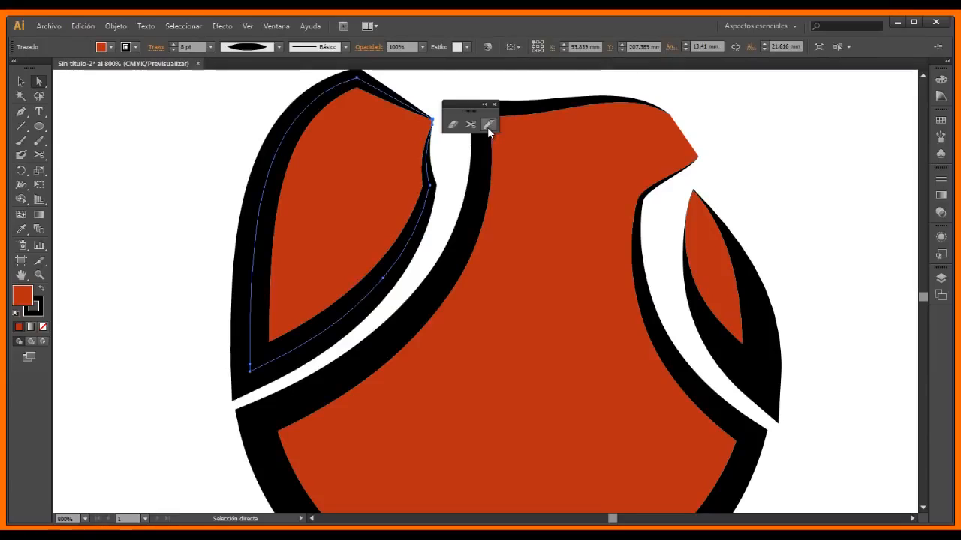
{"action": "left_click", "coordinate": [548, 207]}
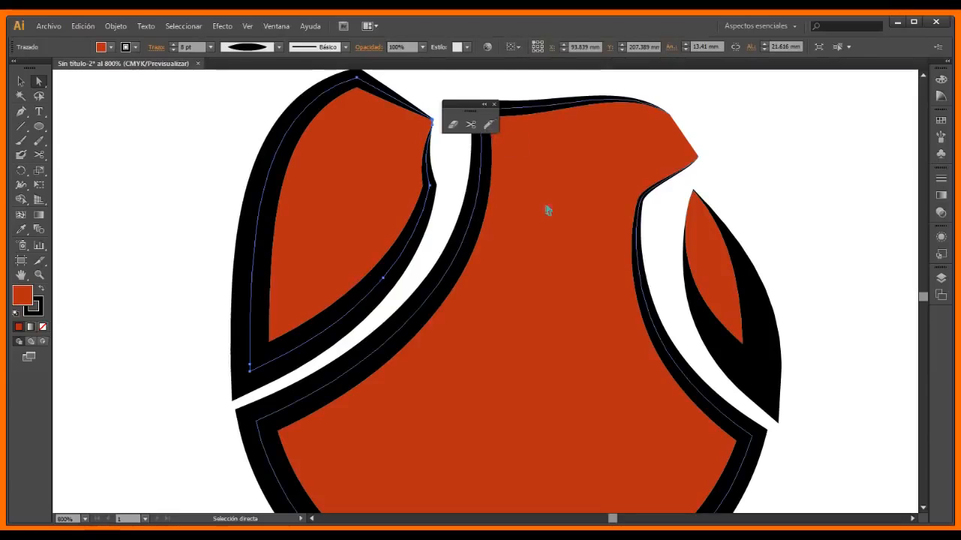
{"action": "left_click", "coordinate": [487, 126]}
{"action": "scroll", "coordinate": [594, 200], "scroll_direction": "down", "scroll_amount": 2}
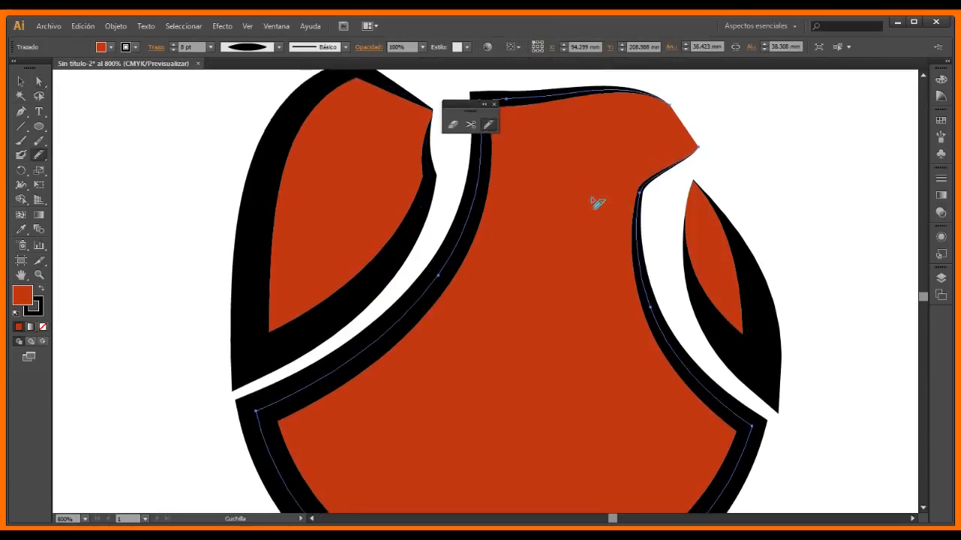
{"action": "scroll", "coordinate": [596, 201], "scroll_direction": "up", "scroll_amount": 1}
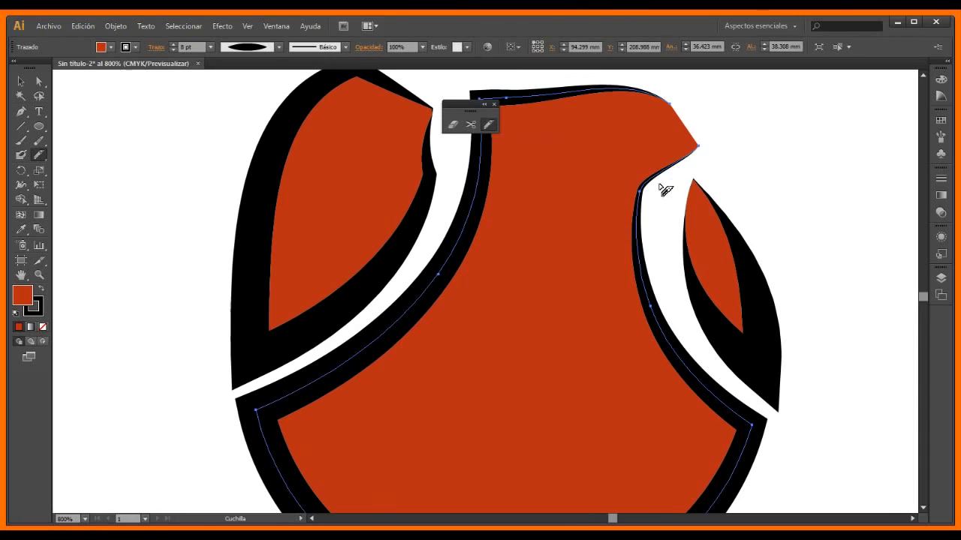
{"action": "scroll", "coordinate": [643, 215], "scroll_direction": "down", "scroll_amount": 4}
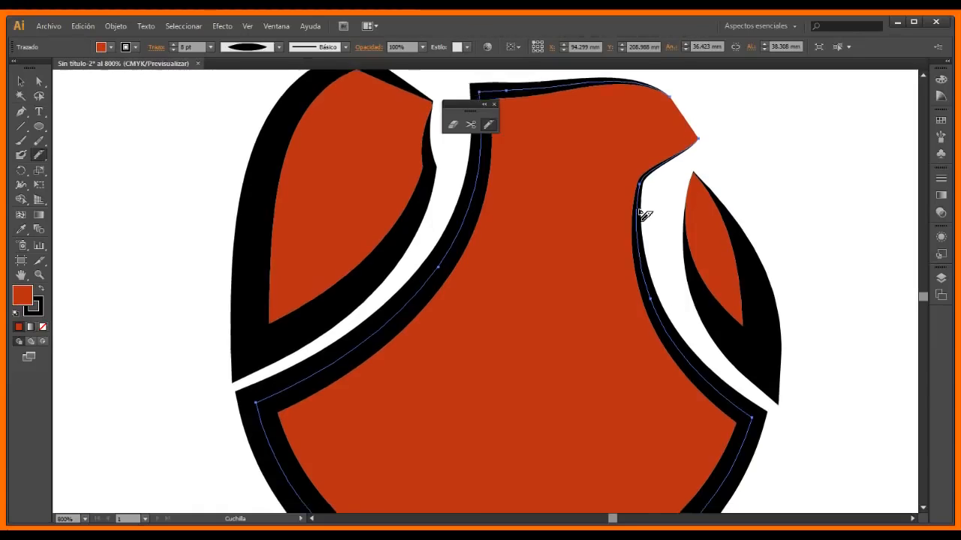
{"action": "scroll", "coordinate": [645, 210], "scroll_direction": "down", "scroll_amount": 3}
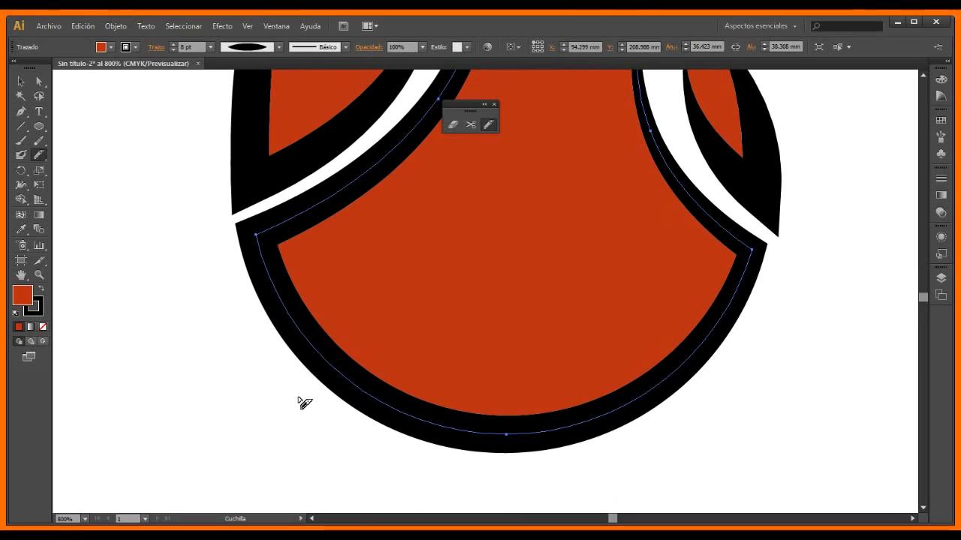
{"action": "mouse_move", "coordinate": [299, 396]}
{"action": "left_mouse_down"}
{"action": "mouse_move", "coordinate": [380, 340]}
{"action": "mouse_move", "coordinate": [436, 320]}
{"action": "mouse_move", "coordinate": [547, 325]}
{"action": "mouse_move", "coordinate": [626, 353]}
{"action": "mouse_move", "coordinate": [682, 387]}
{"action": "mouse_move", "coordinate": [696, 444]}
{"action": "mouse_move", "coordinate": [671, 479]}
{"action": "left_mouse_up"}
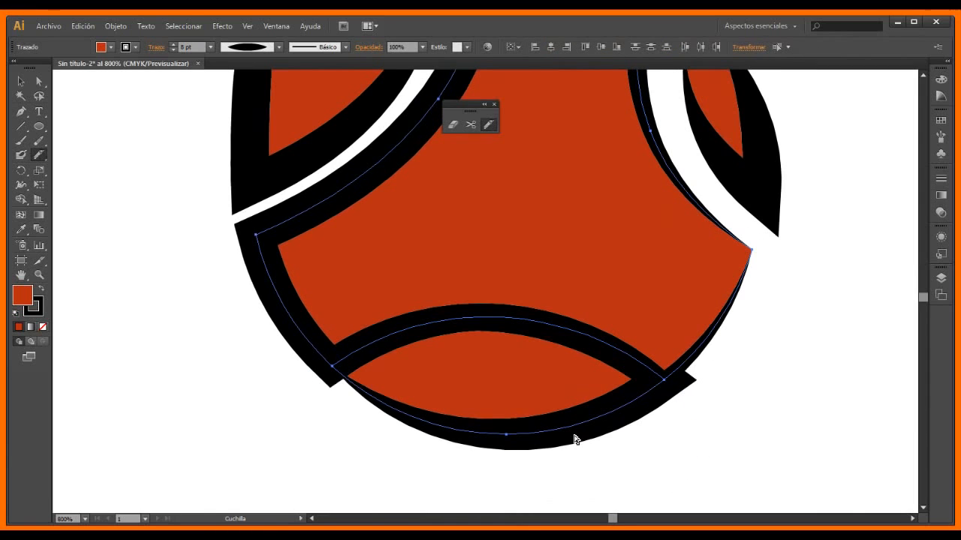
Isolate the lens-shaped bottom slice, move it down clear of the large piece, and return to the layer level.
{"action": "scroll", "coordinate": [579, 441], "scroll_direction": "down", "scroll_amount": 4}
{"action": "scroll", "coordinate": [578, 441], "scroll_direction": "up", "scroll_amount": 1}
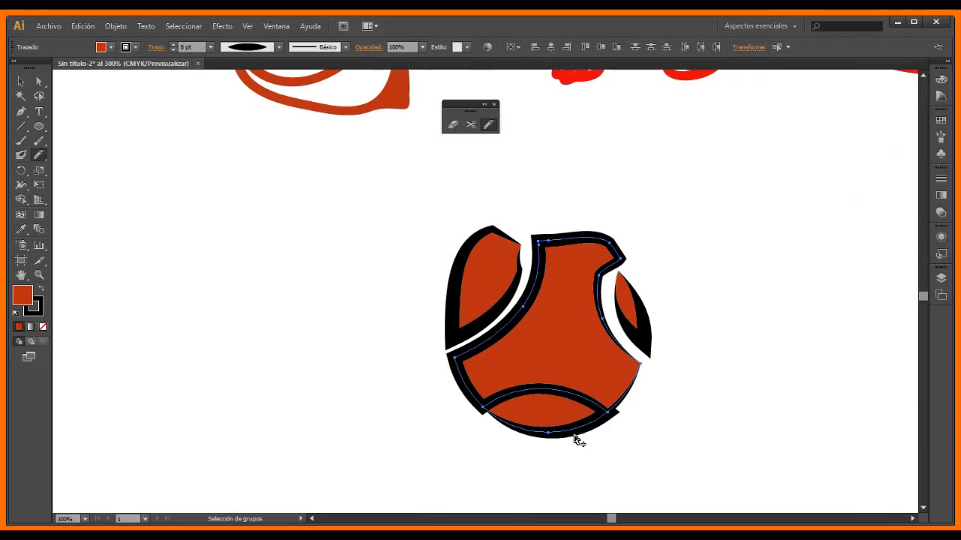
{"action": "scroll", "coordinate": [574, 435], "scroll_direction": "up", "scroll_amount": 1}
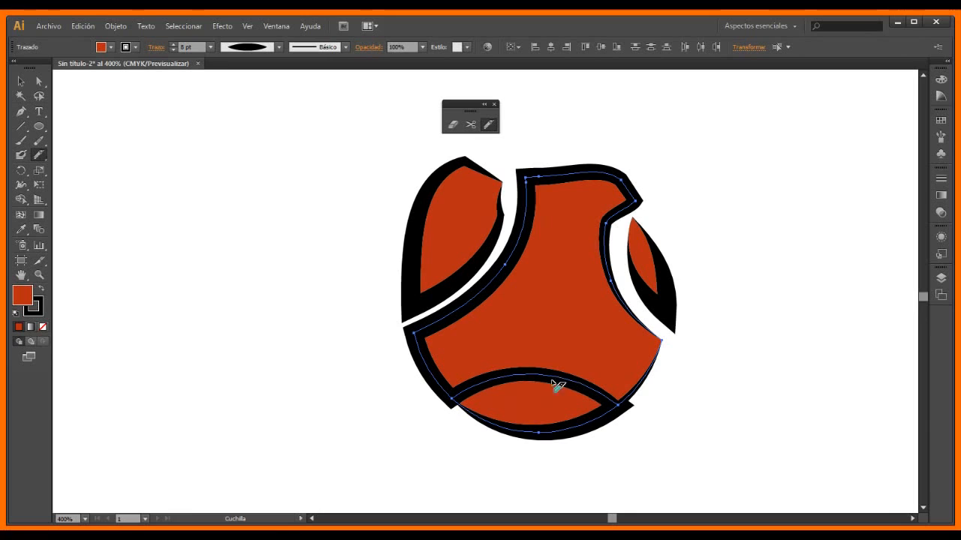
{"action": "left_click", "coordinate": [22, 81]}
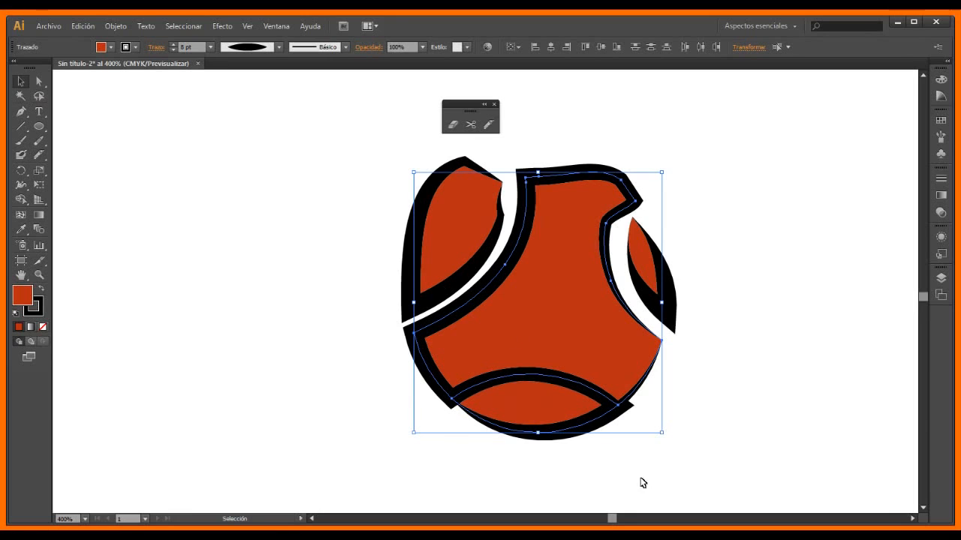
{"action": "double_click", "coordinate": [553, 408]}
{"action": "left_click_drag", "start_coordinate": [553, 408], "coordinate": [555, 443]}
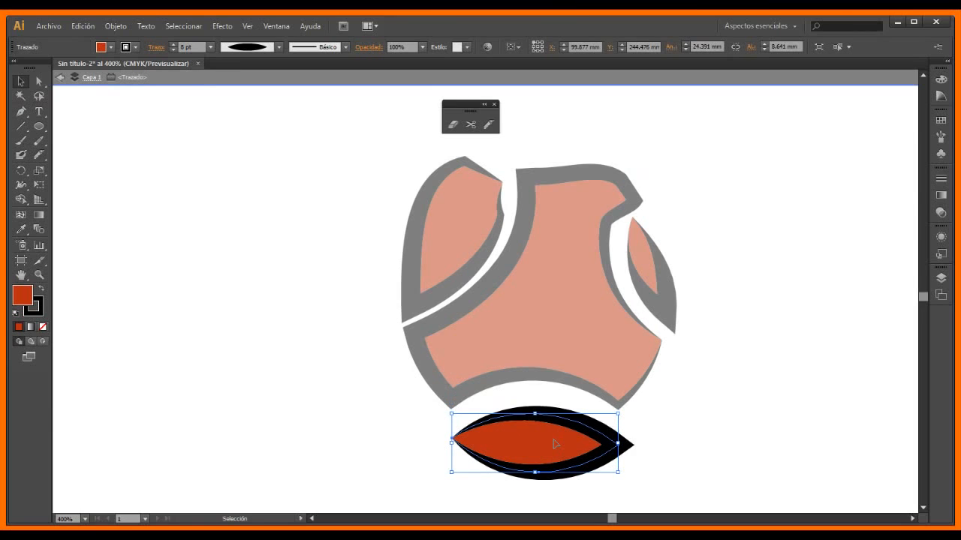
{"action": "left_click", "coordinate": [541, 366]}
{"action": "left_click", "coordinate": [91, 78]}
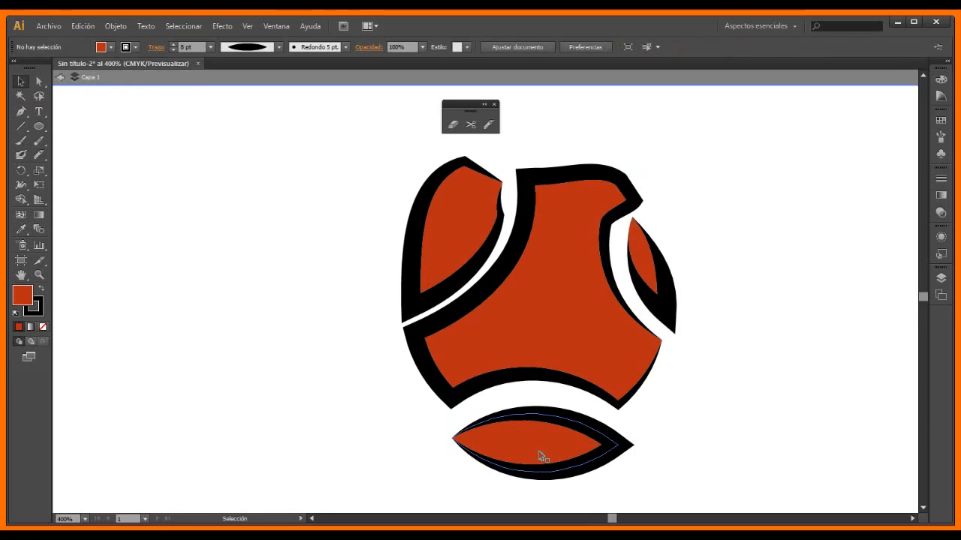
Undo the bottom slice's move, leave isolation mode, and try moving the slice down clear of the large piece at document level.
{"action": "key", "text": "ctrl+z"}
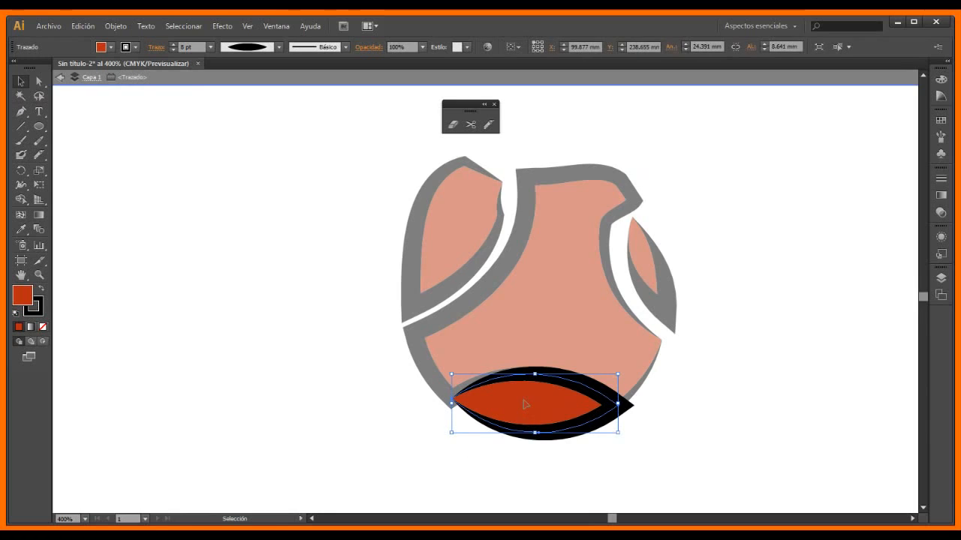
{"action": "double_click", "coordinate": [310, 343]}
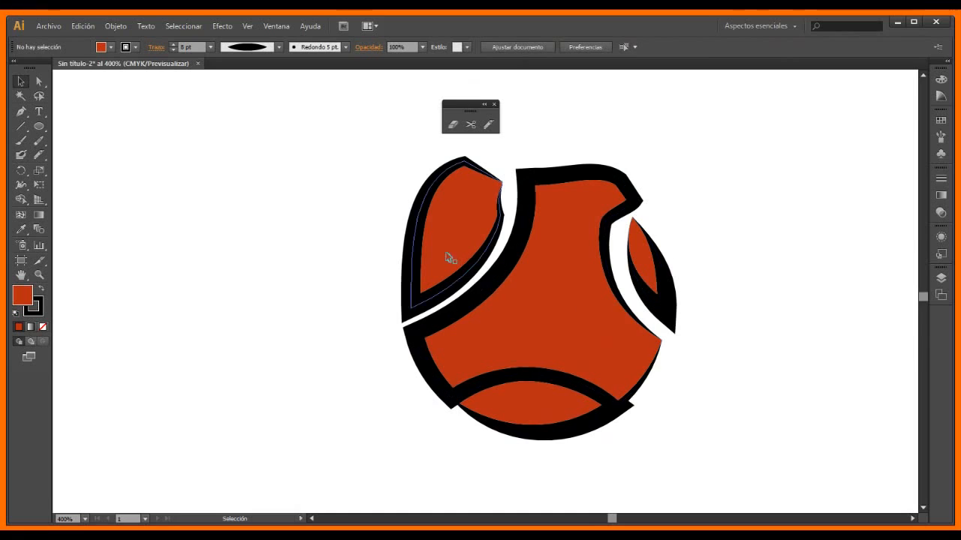
{"action": "left_click_drag", "start_coordinate": [529, 417], "coordinate": [536, 456]}
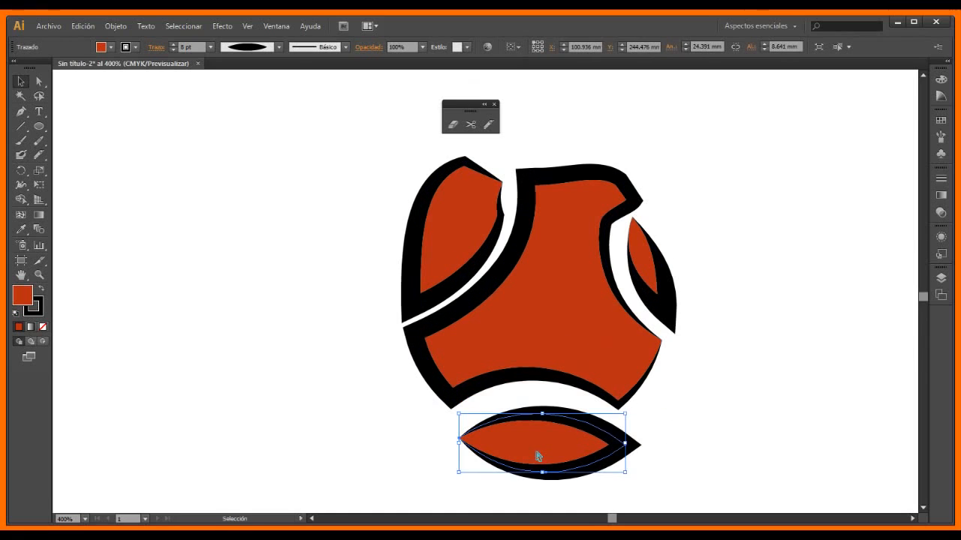
{"action": "key", "text": "ctrl+z"}
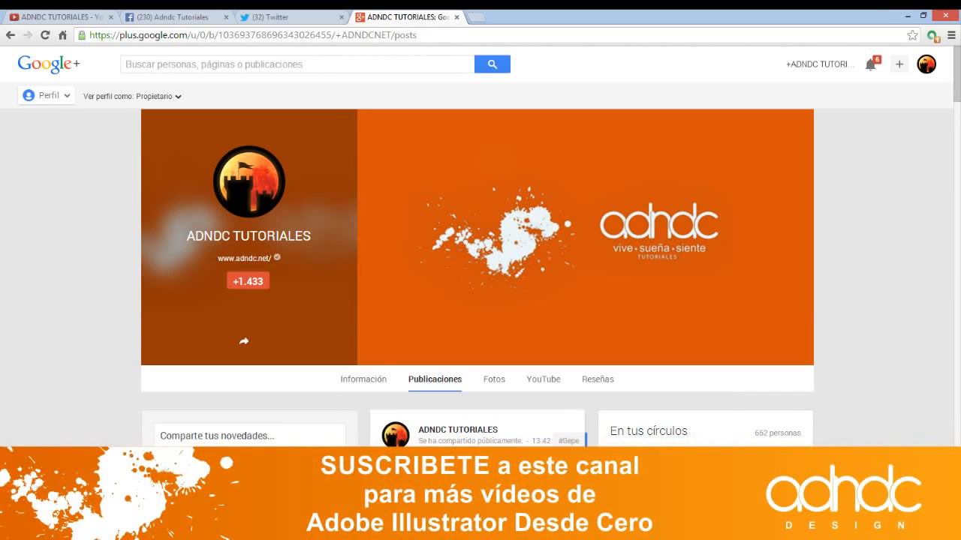
Switch to the browser and view the ADNDC TUTORIALES YouTube channel with its Adobe Illustrator course playlist.
{"action": "left_click", "coordinate": [60, 17]}
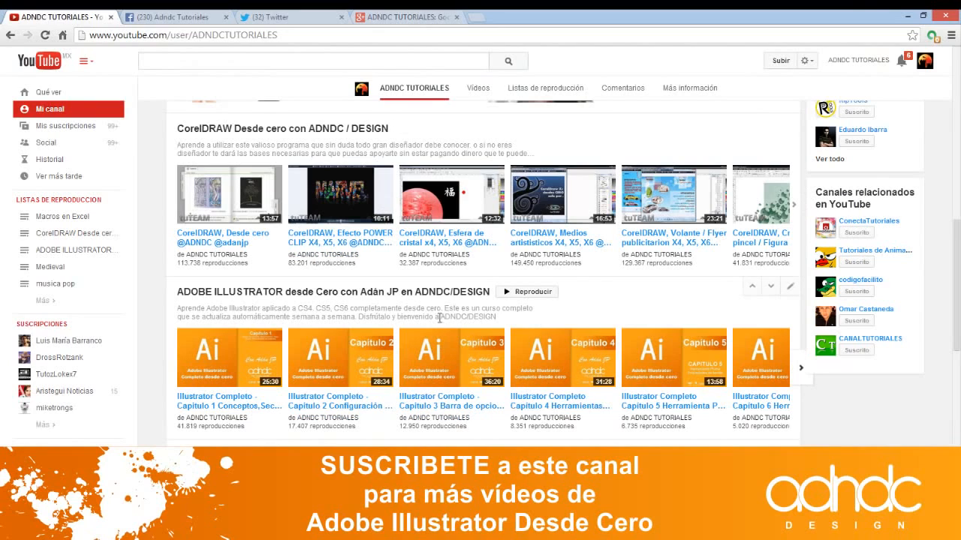
{"action": "left_click", "coordinate": [171, 17]}
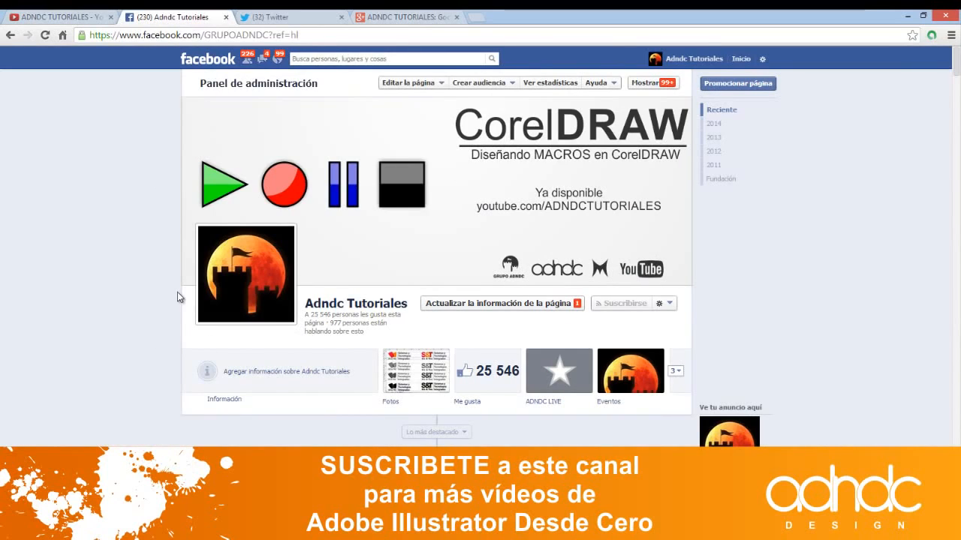
{"action": "left_click", "coordinate": [85, 16]}
Open the Adndc Tutoriales Facebook page and look through its recent posts.
{"action": "left_click", "coordinate": [193, 18]}
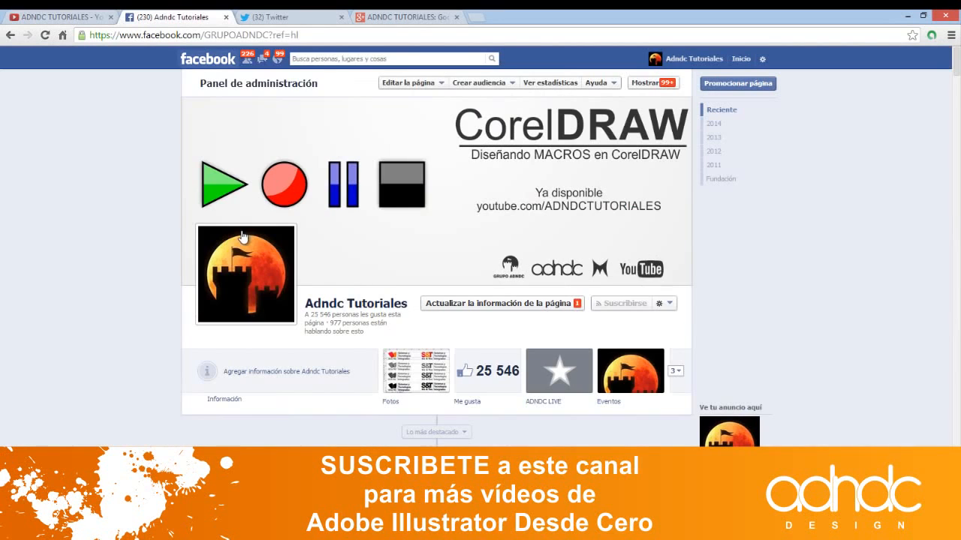
{"action": "scroll", "coordinate": [86, 262], "scroll_direction": "down", "scroll_amount": 4}
{"action": "scroll", "coordinate": [120, 224], "scroll_direction": "down", "scroll_amount": 6}
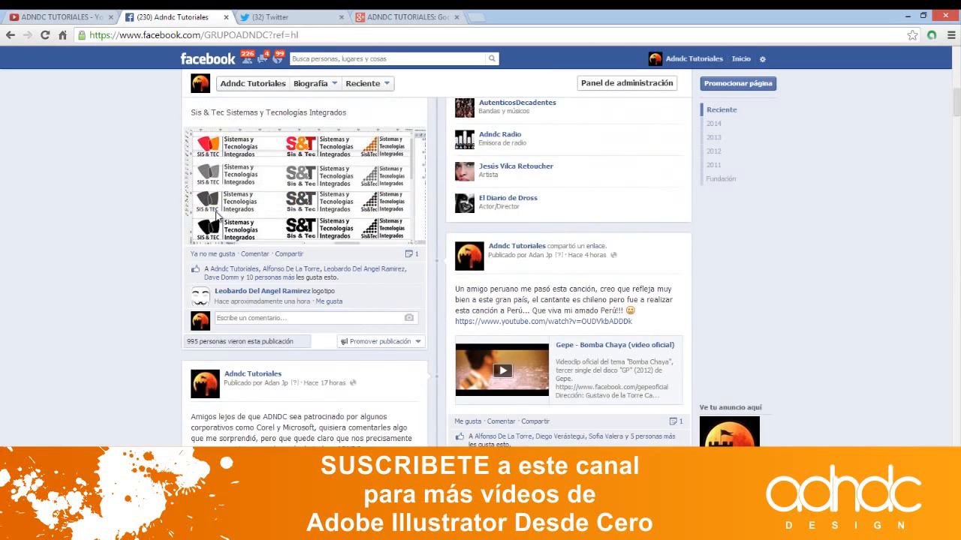
{"action": "scroll", "coordinate": [137, 259], "scroll_direction": "down", "scroll_amount": 15}
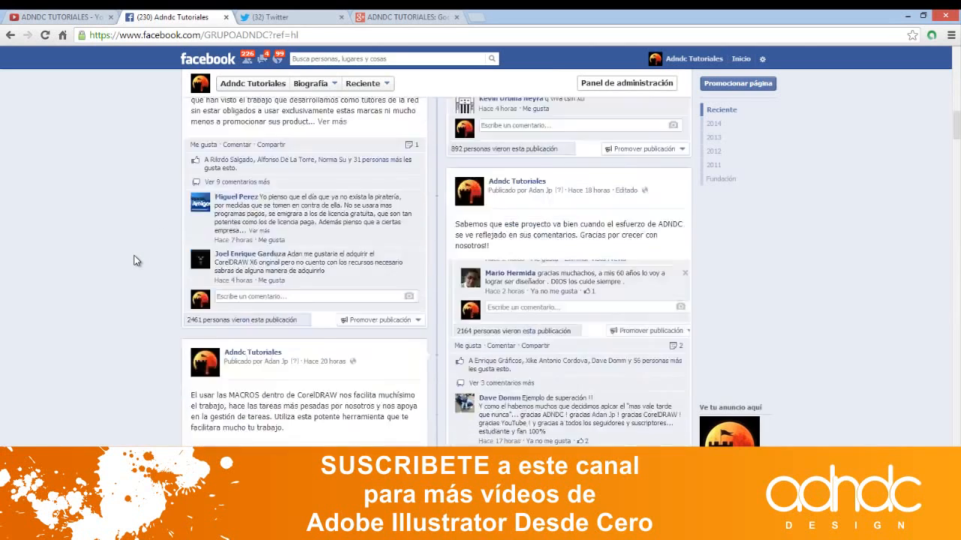
{"action": "scroll", "coordinate": [137, 261], "scroll_direction": "down", "scroll_amount": 15}
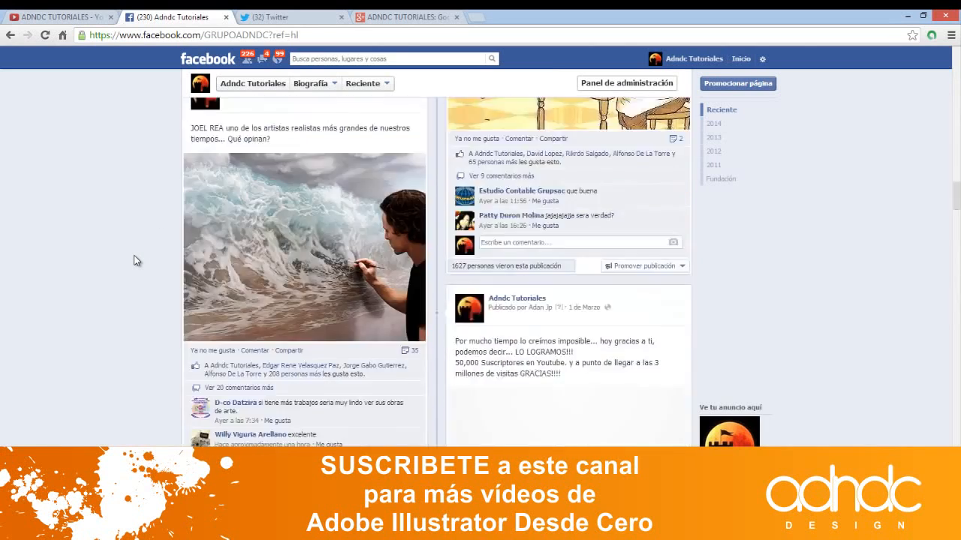
{"action": "scroll", "coordinate": [135, 261], "scroll_direction": "up", "scroll_amount": 10}
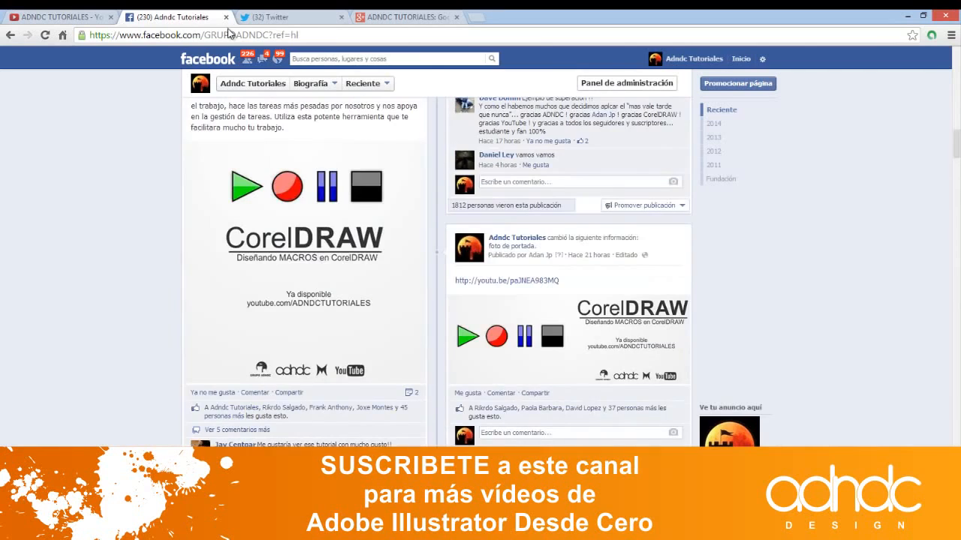
Open the ADNDC Twitter account and look through its interactions.
{"action": "left_click", "coordinate": [269, 16]}
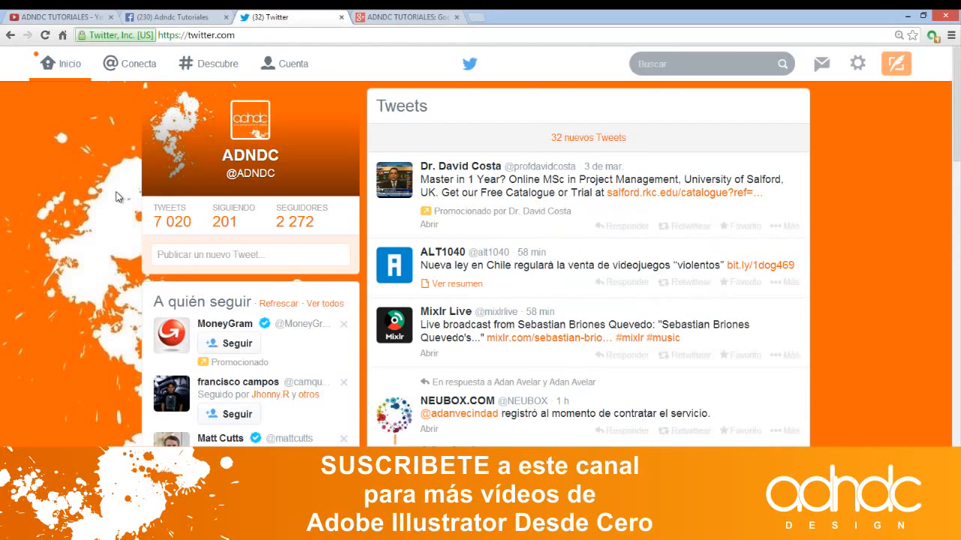
{"action": "left_click", "coordinate": [142, 63]}
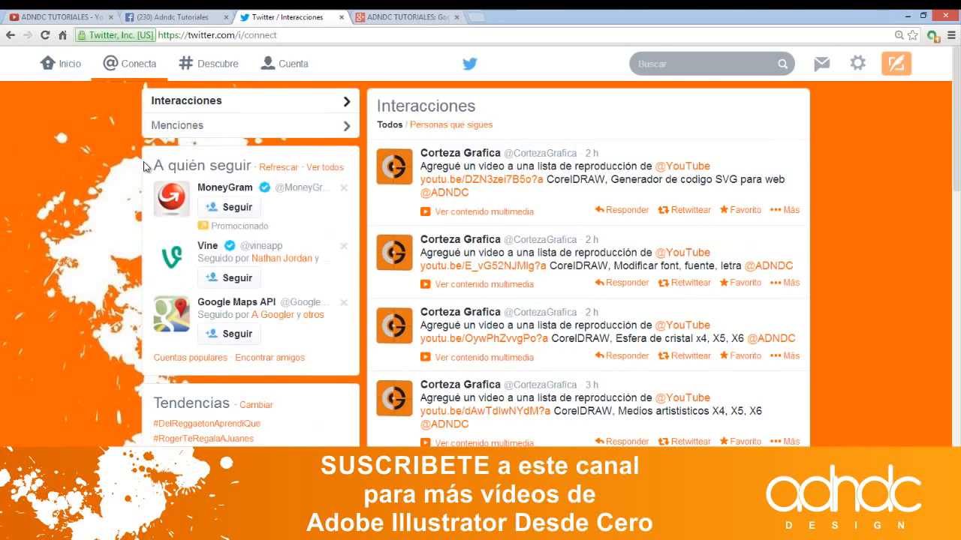
{"action": "scroll", "coordinate": [464, 276], "scroll_direction": "down", "scroll_amount": 15}
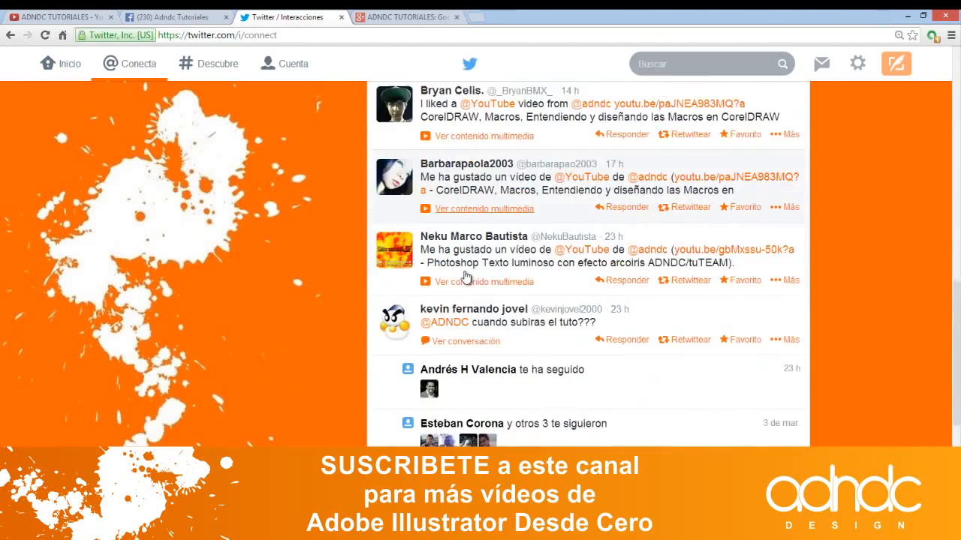
{"action": "scroll", "coordinate": [464, 276], "scroll_direction": "up", "scroll_amount": 15}
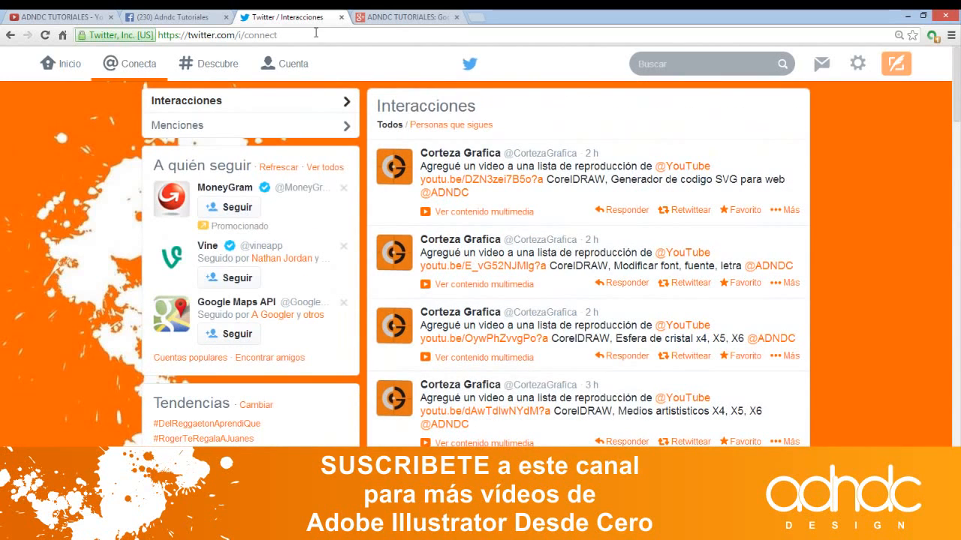
Open the ADNDC TUTORIALES Google+ page and look through its profile header and recent posts.
{"action": "left_click", "coordinate": [406, 17]}
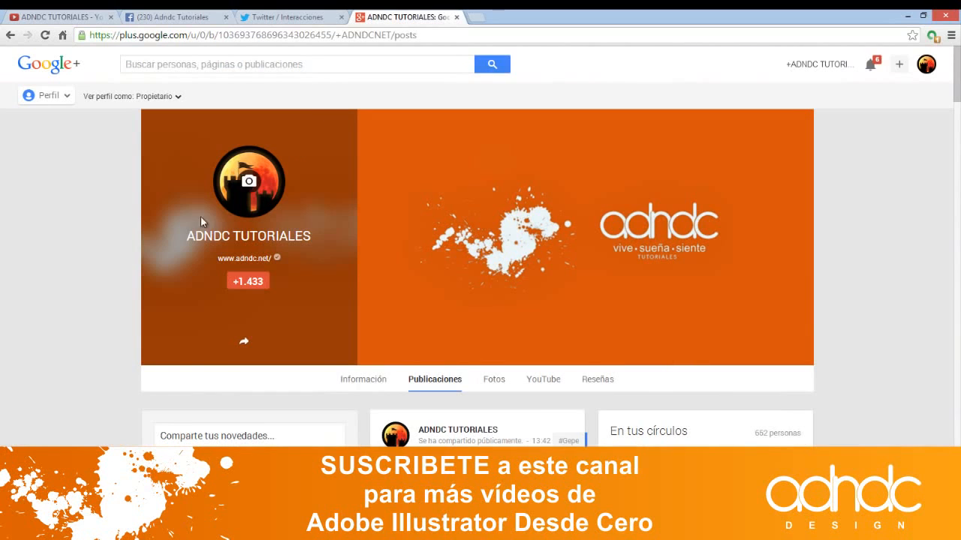
{"action": "scroll", "coordinate": [95, 259], "scroll_direction": "down", "scroll_amount": 2}
{"action": "scroll", "coordinate": [94, 265], "scroll_direction": "down", "scroll_amount": 5}
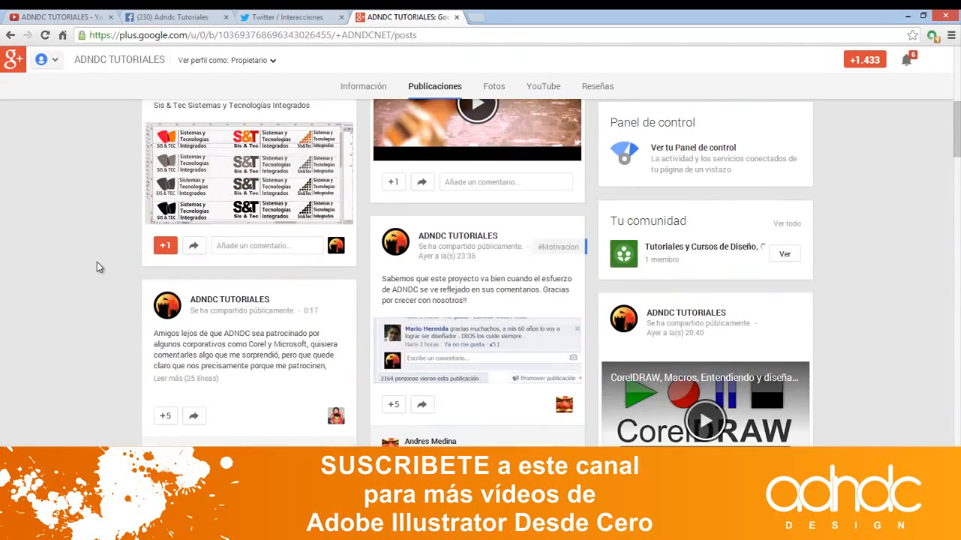
{"action": "scroll", "coordinate": [97, 267], "scroll_direction": "up", "scroll_amount": 5}
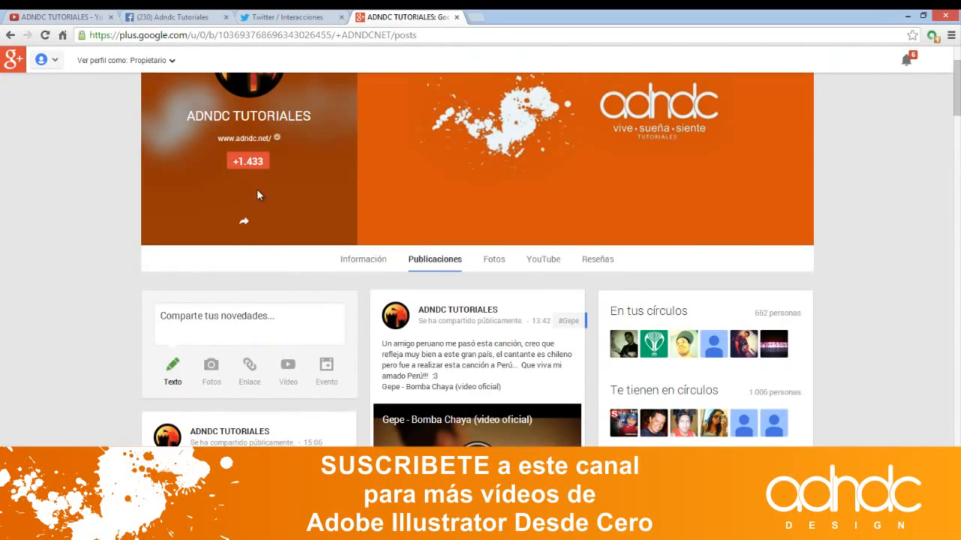
{"action": "scroll", "coordinate": [74, 264], "scroll_direction": "down", "scroll_amount": 1}
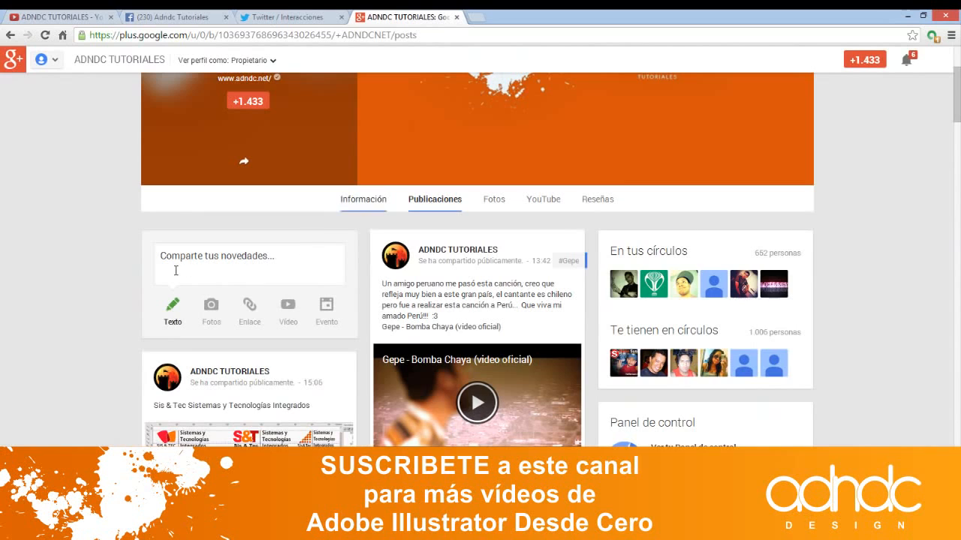
{"action": "scroll", "coordinate": [174, 272], "scroll_direction": "up", "scroll_amount": 1}
{"action": "scroll", "coordinate": [173, 270], "scroll_direction": "up", "scroll_amount": 2}
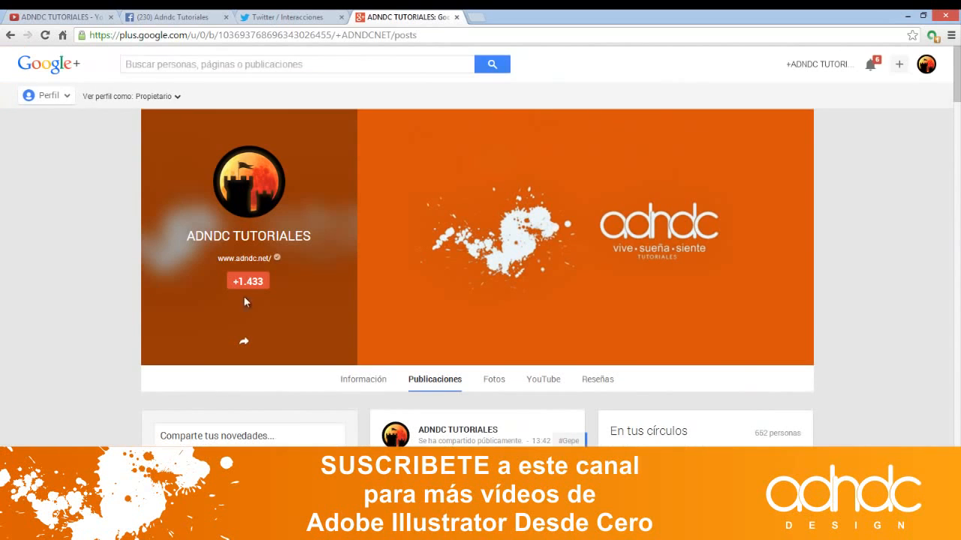
{"action": "scroll", "coordinate": [82, 301], "scroll_direction": "down", "scroll_amount": 6}
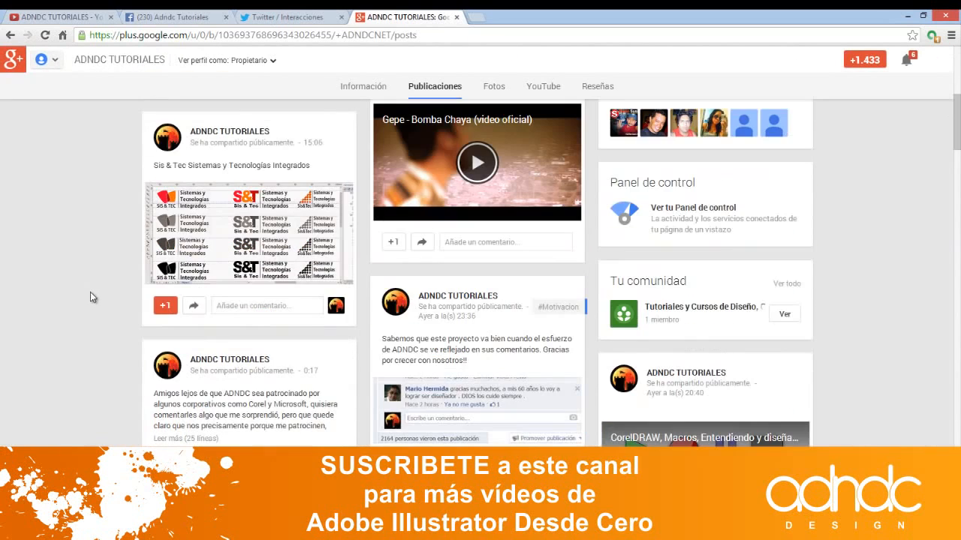
{"action": "scroll", "coordinate": [212, 236], "scroll_direction": "down", "scroll_amount": 6}
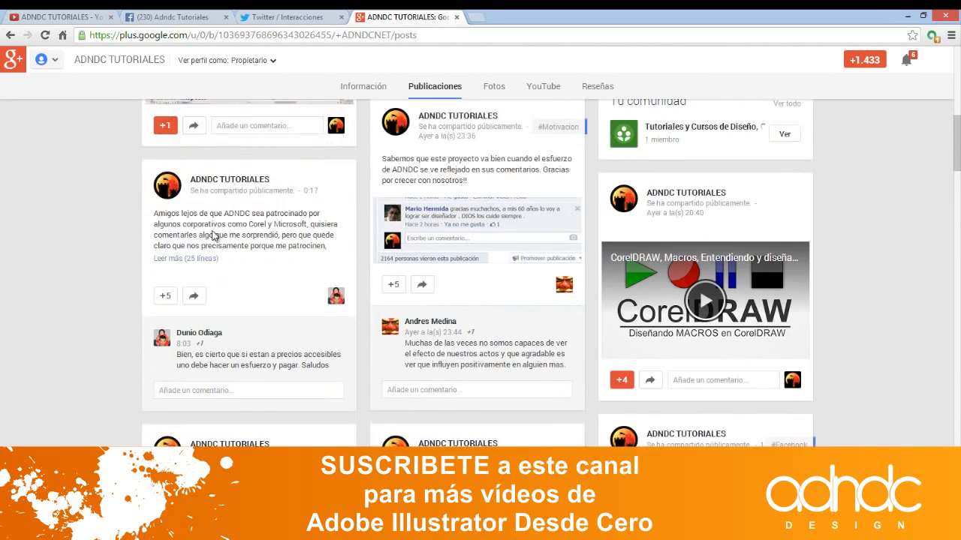
{"action": "scroll", "coordinate": [212, 236], "scroll_direction": "up", "scroll_amount": 12}
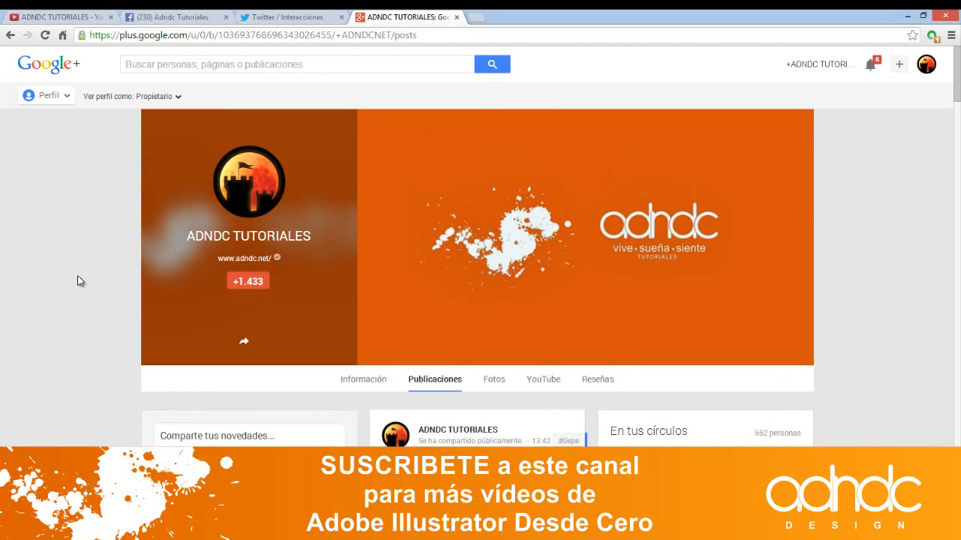
{"action": "scroll", "coordinate": [77, 277], "scroll_direction": "down", "scroll_amount": 8}
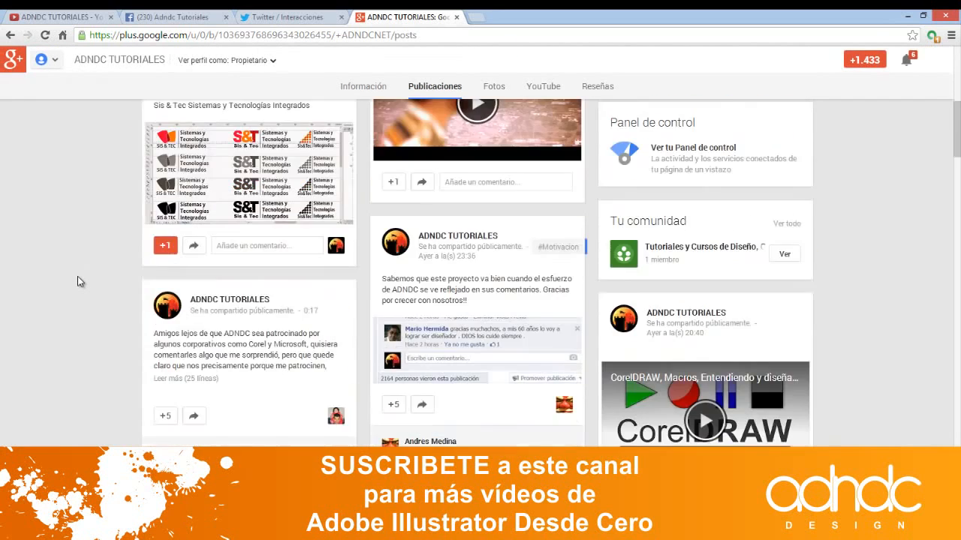
{"action": "scroll", "coordinate": [77, 277], "scroll_direction": "up", "scroll_amount": 8}
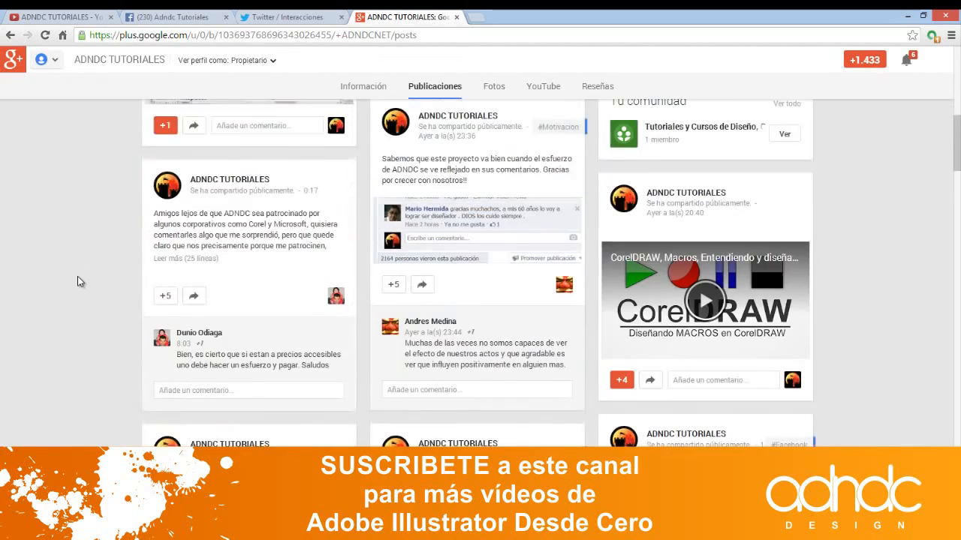
{"action": "scroll", "coordinate": [77, 278], "scroll_direction": "up", "scroll_amount": 2}
{"action": "scroll", "coordinate": [77, 278], "scroll_direction": "down", "scroll_amount": 5}
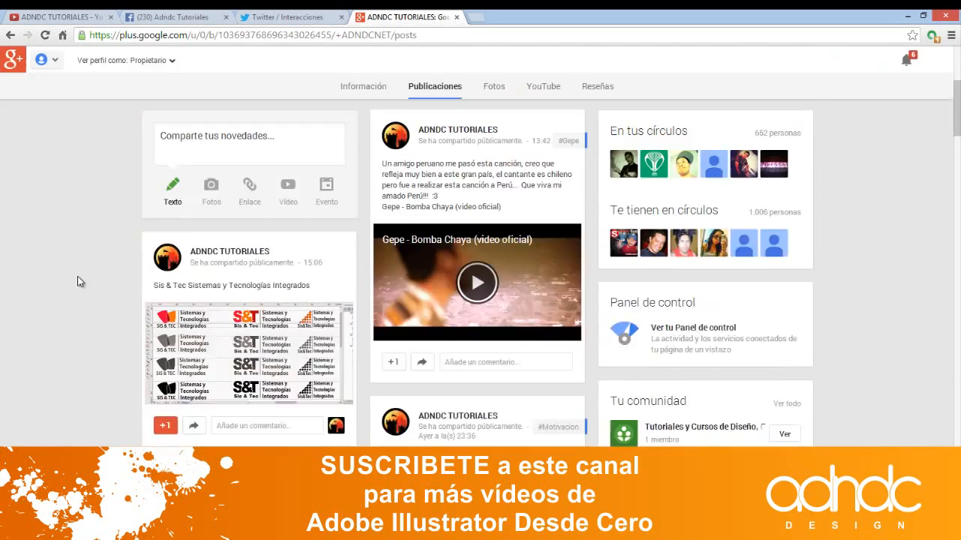
{"action": "scroll", "coordinate": [77, 278], "scroll_direction": "up", "scroll_amount": 5}
{"action": "scroll", "coordinate": [77, 278], "scroll_direction": "down", "scroll_amount": 5}
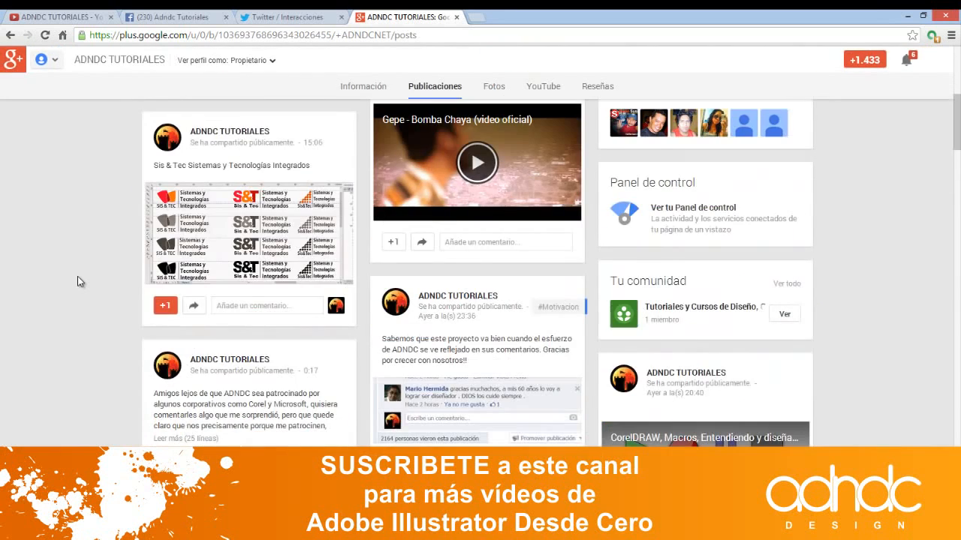
{"action": "scroll", "coordinate": [77, 277], "scroll_direction": "up", "scroll_amount": 3}
{"action": "scroll", "coordinate": [78, 277], "scroll_direction": "up", "scroll_amount": 1}
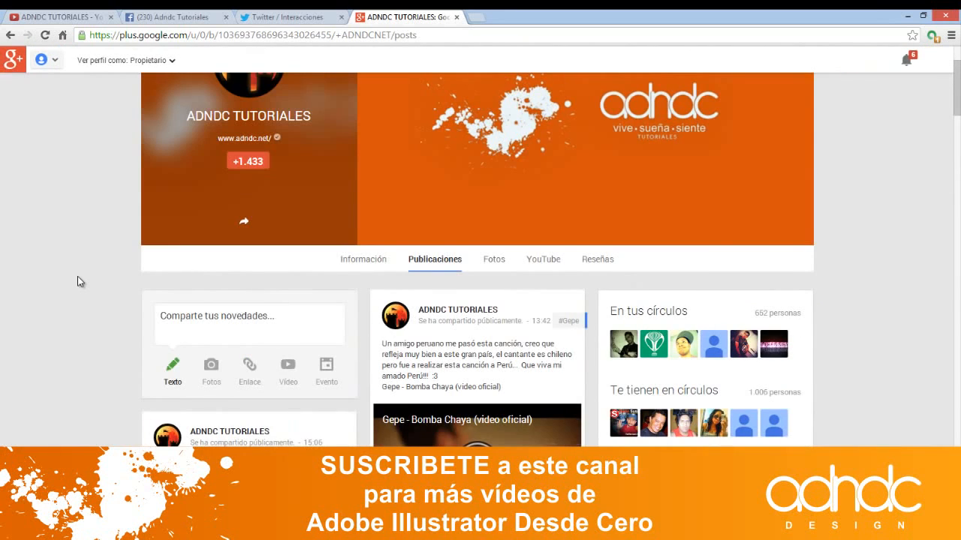
{"action": "scroll", "coordinate": [78, 282], "scroll_direction": "down", "scroll_amount": 3}
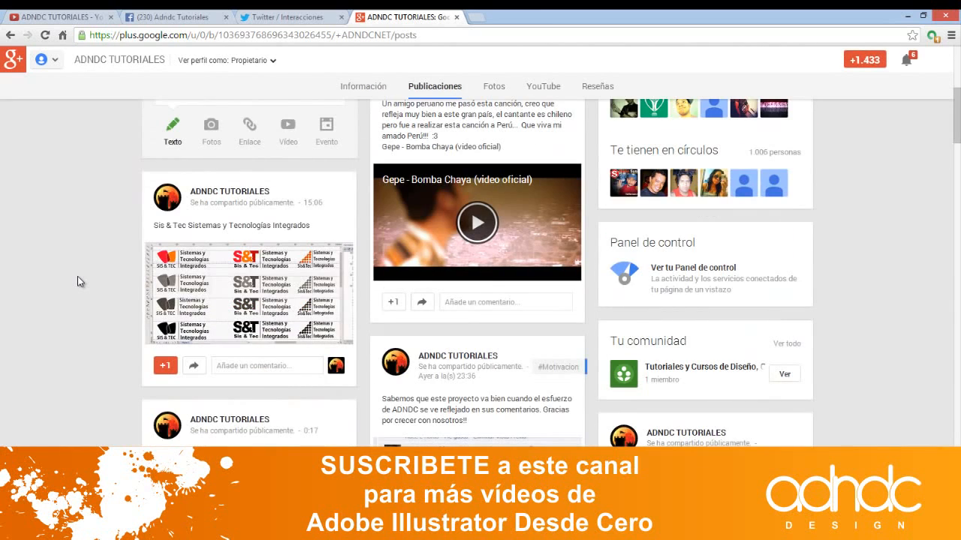
{"action": "scroll", "coordinate": [78, 282], "scroll_direction": "down", "scroll_amount": 2}
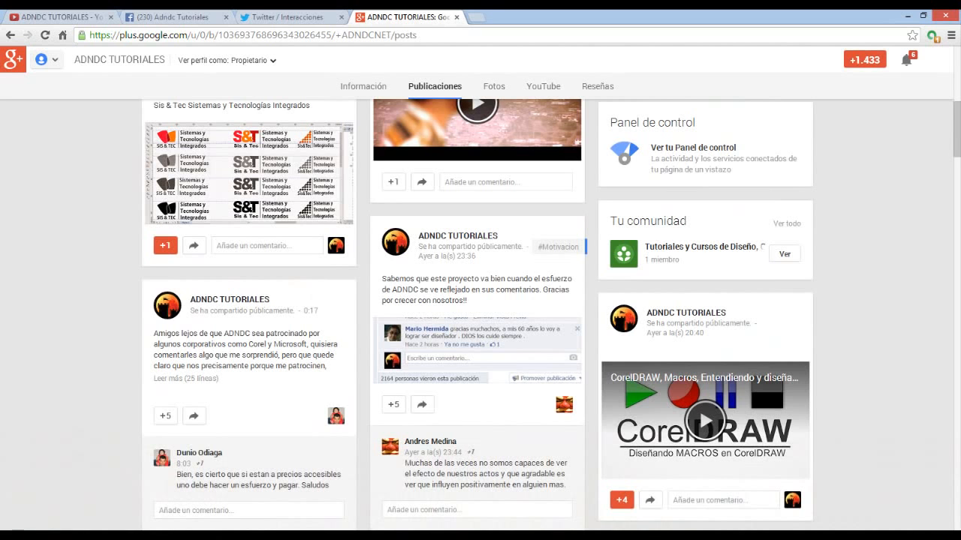
{"action": "left_click", "coordinate": [775, 534]}
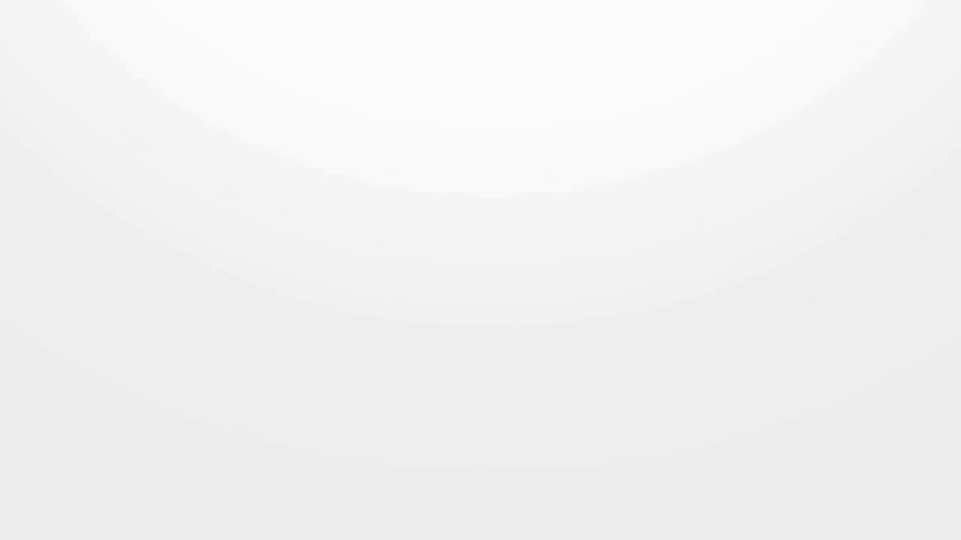